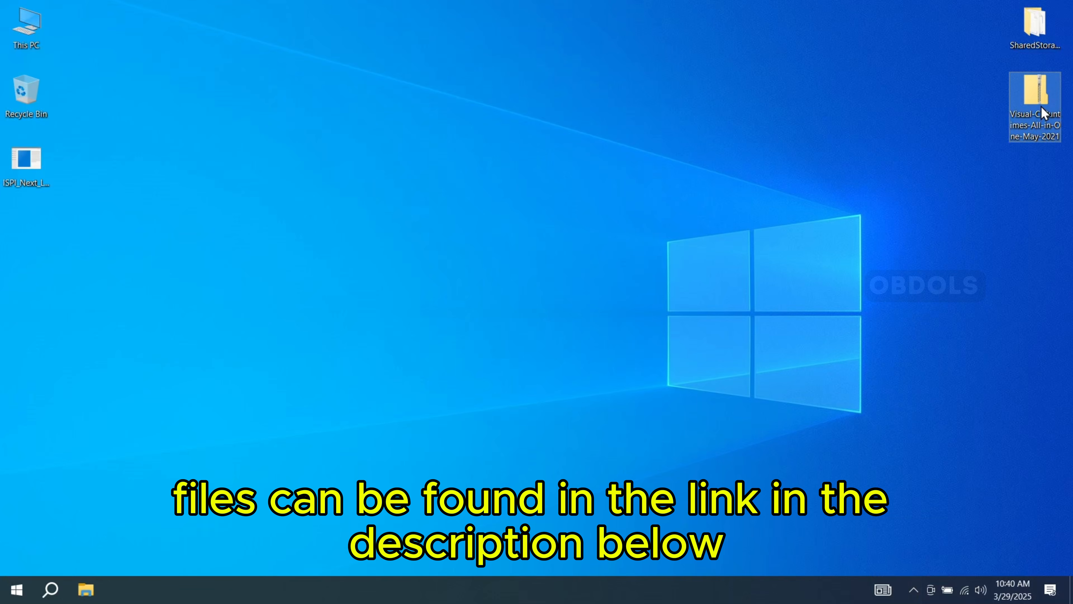
# - Extract the Visual-C-Runtimes-All-in-One-May-2021 archive on the desktop and run its install_all batch file as administrator
pyautogui.moveTo(1036, 98); pyautogui.dragTo(928, 149)
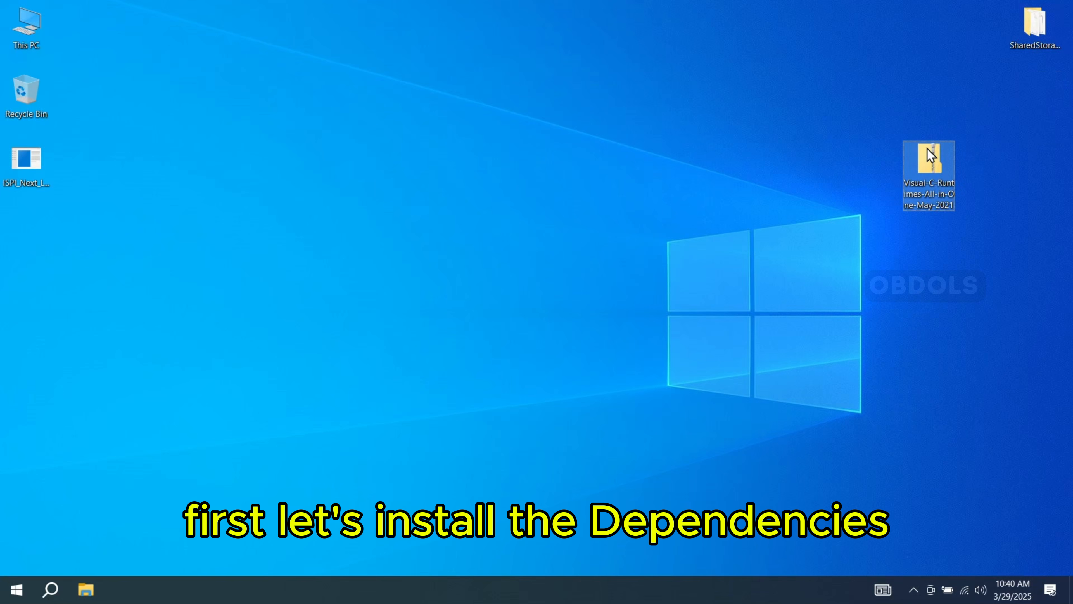
pyautogui.rightClick(935, 163)
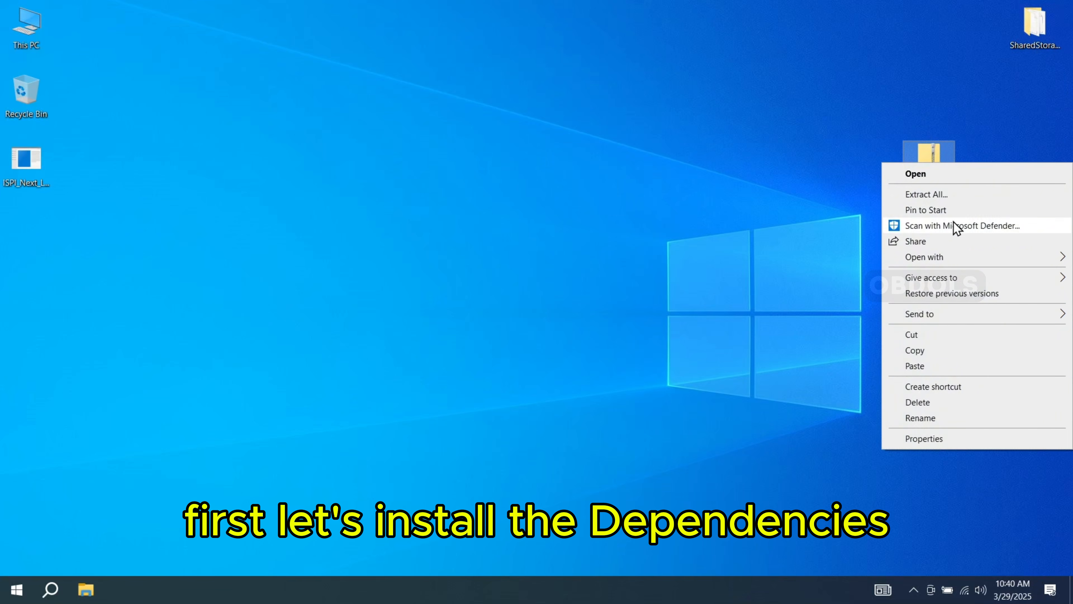
pyautogui.click(953, 193)
pyautogui.click(644, 439)
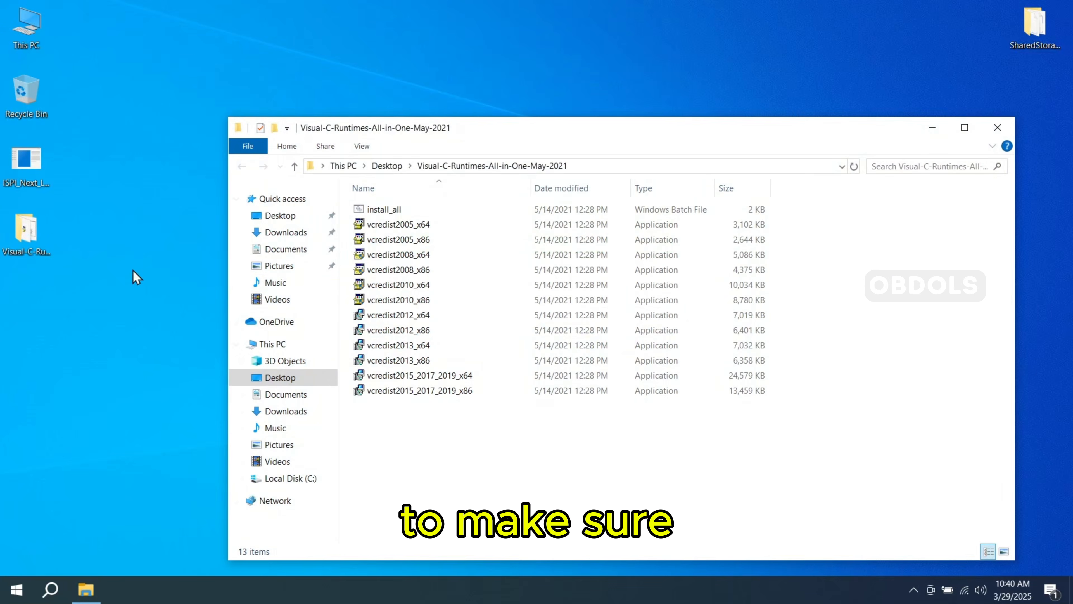
pyautogui.rightClick(380, 210)
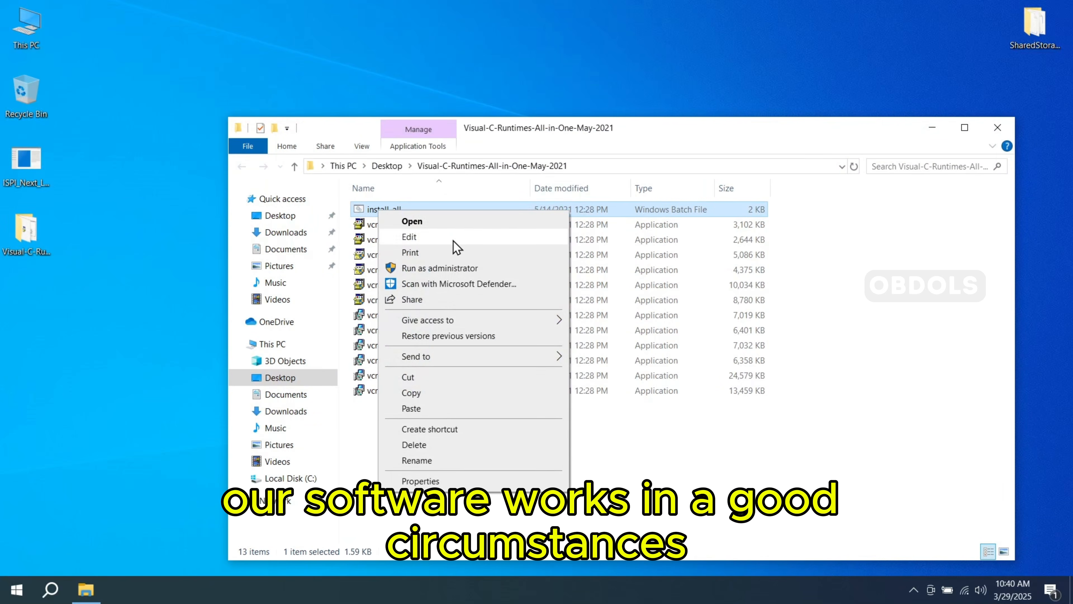
pyautogui.click(482, 268)
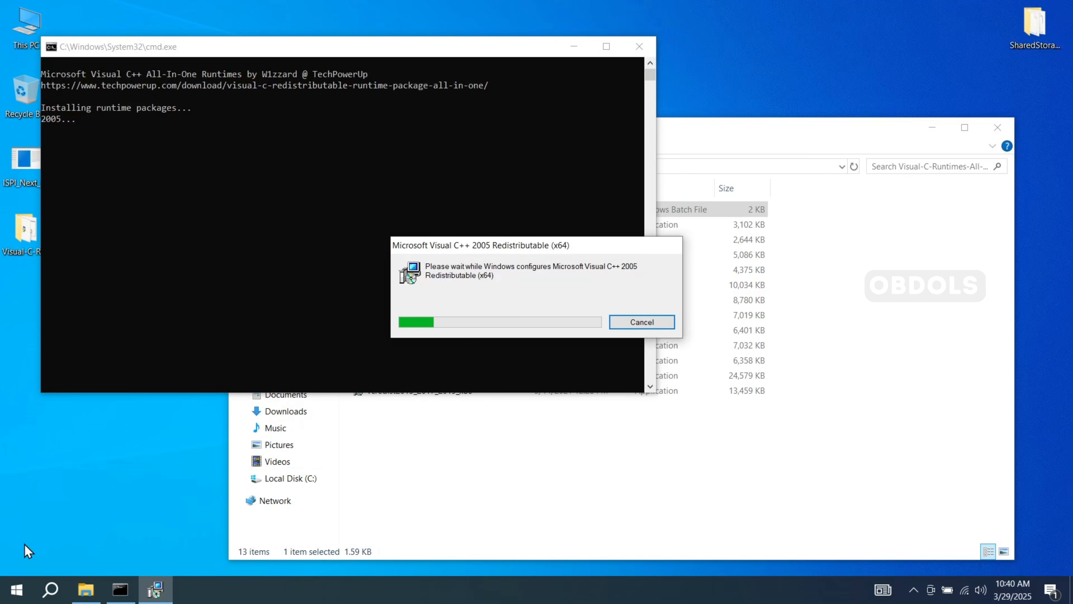
# - Search Windows for Control Panel and open it
pyautogui.click(49, 592)
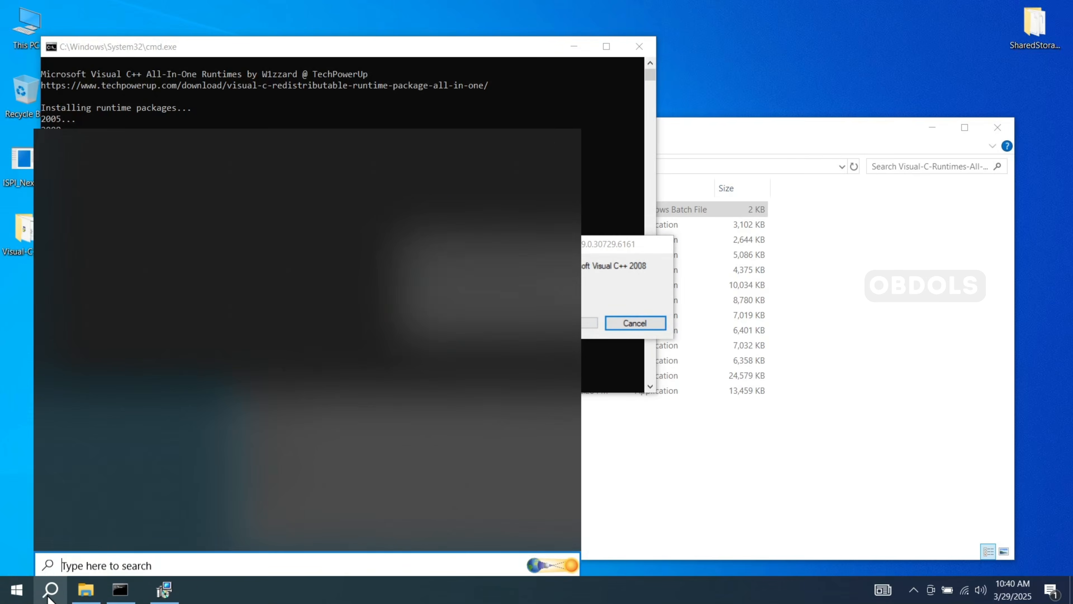
pyautogui.write('x')
pyautogui.press('BackSpace')
pyautogui.write('contro')
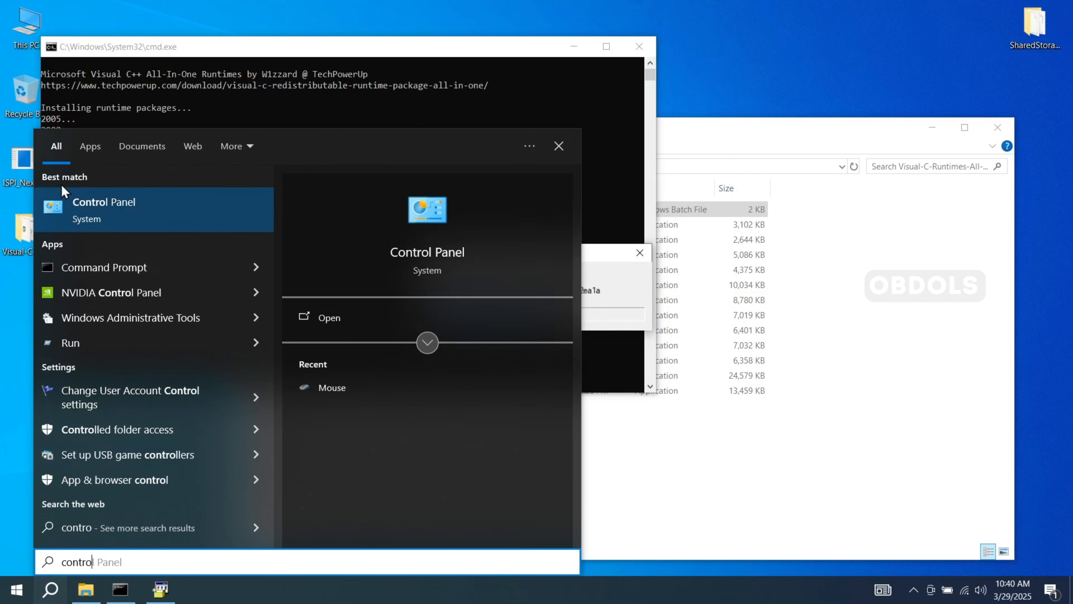
pyautogui.click(112, 205)
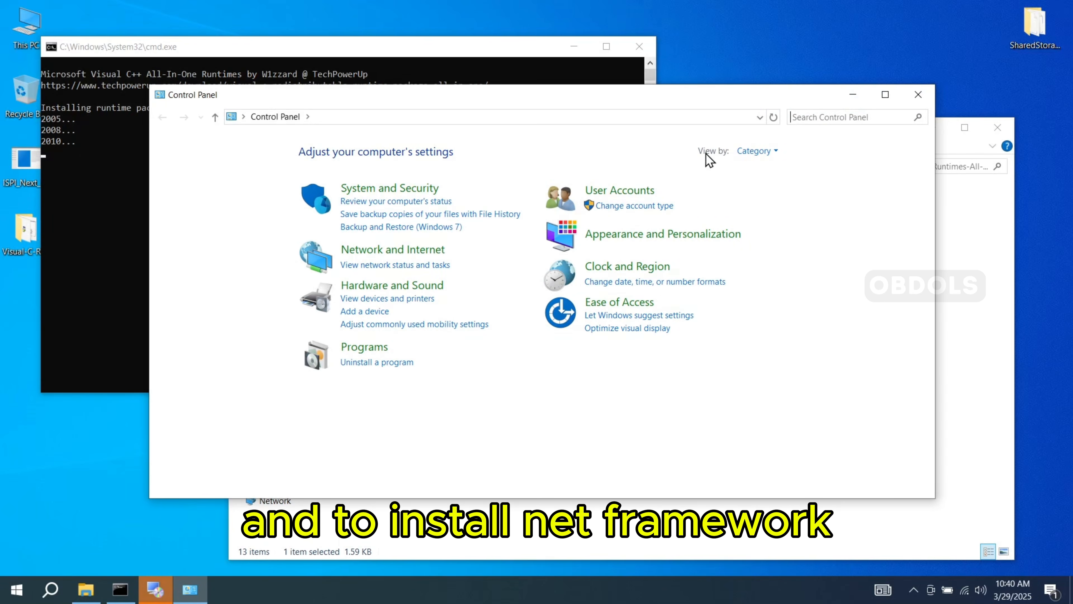
# - Show the Control Panel items as small icons and open the Windows features dialog from Programs and Features
pyautogui.click(773, 153)
pyautogui.click(772, 202)
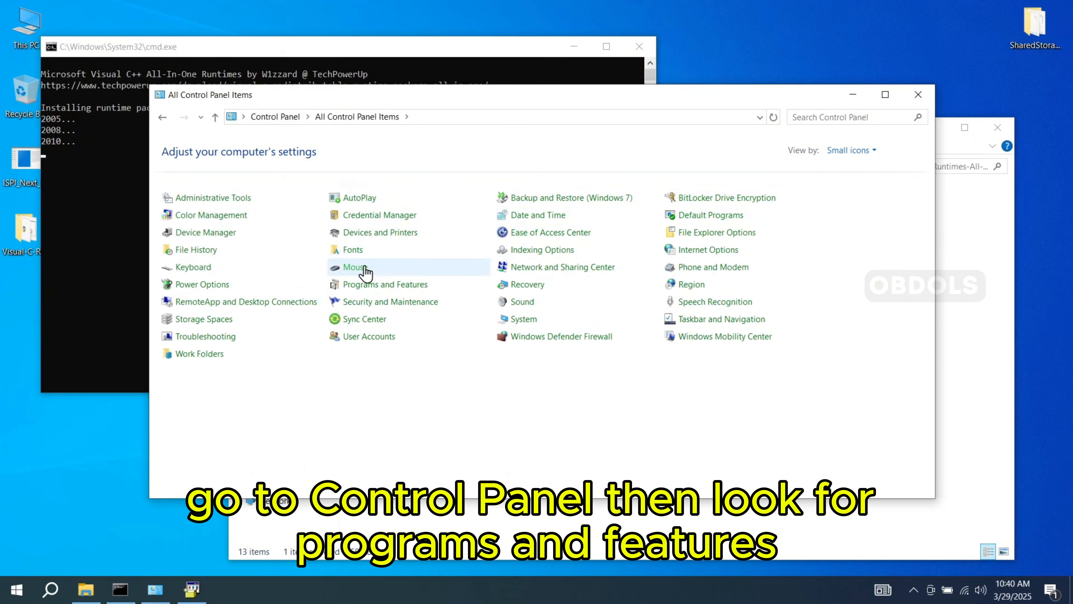
pyautogui.click(404, 285)
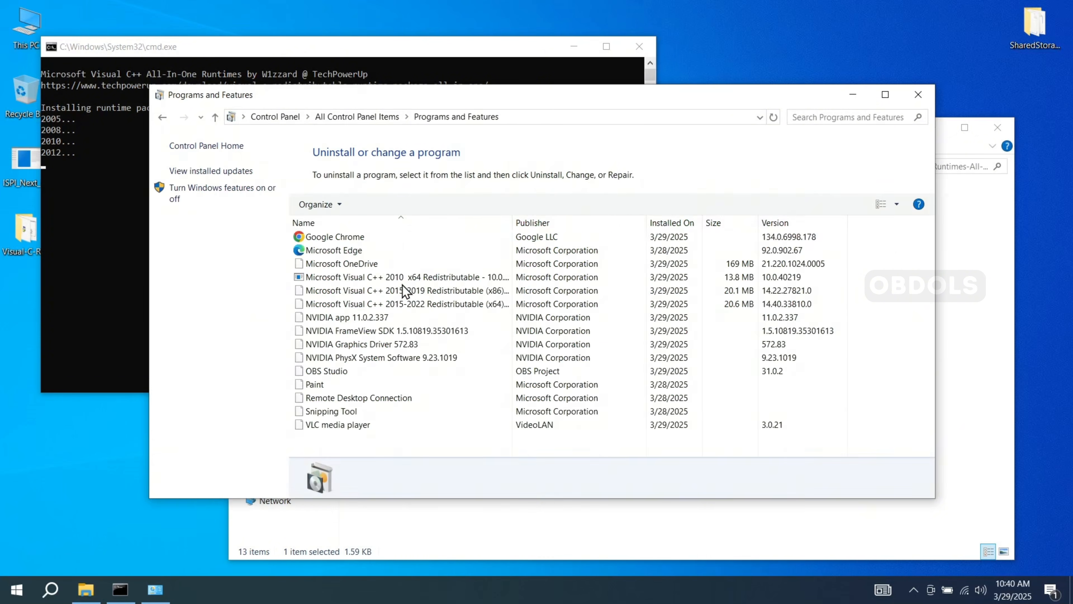
pyautogui.click(191, 194)
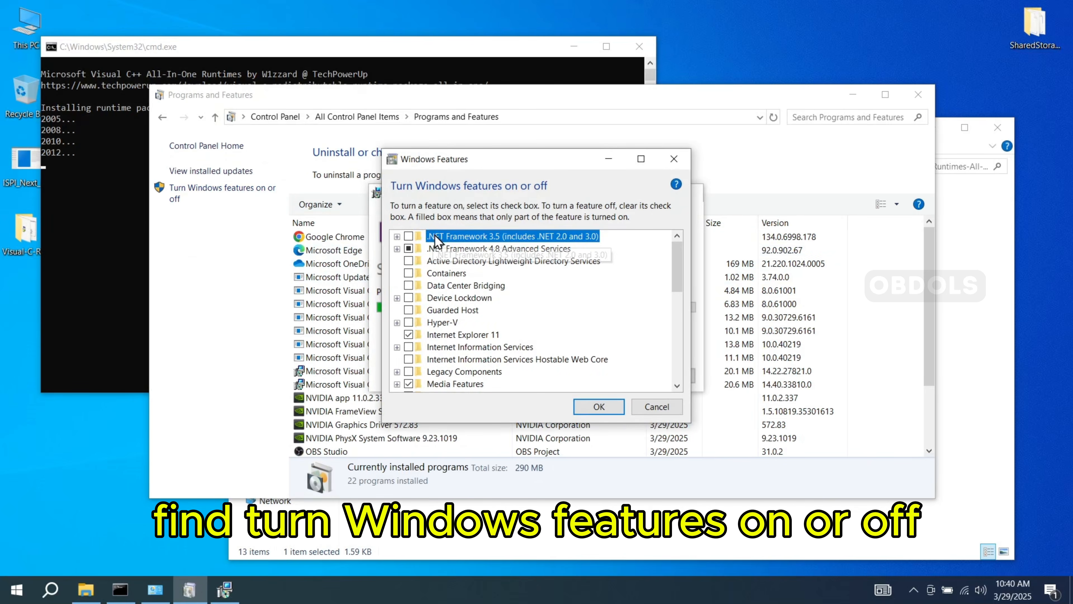
# - Enable .NET Framework 3.5 with Windows Communication Foundation HTTP Activation and Non-HTTP Activation
pyautogui.click(397, 237)
pyautogui.click(409, 236)
pyautogui.click(430, 249)
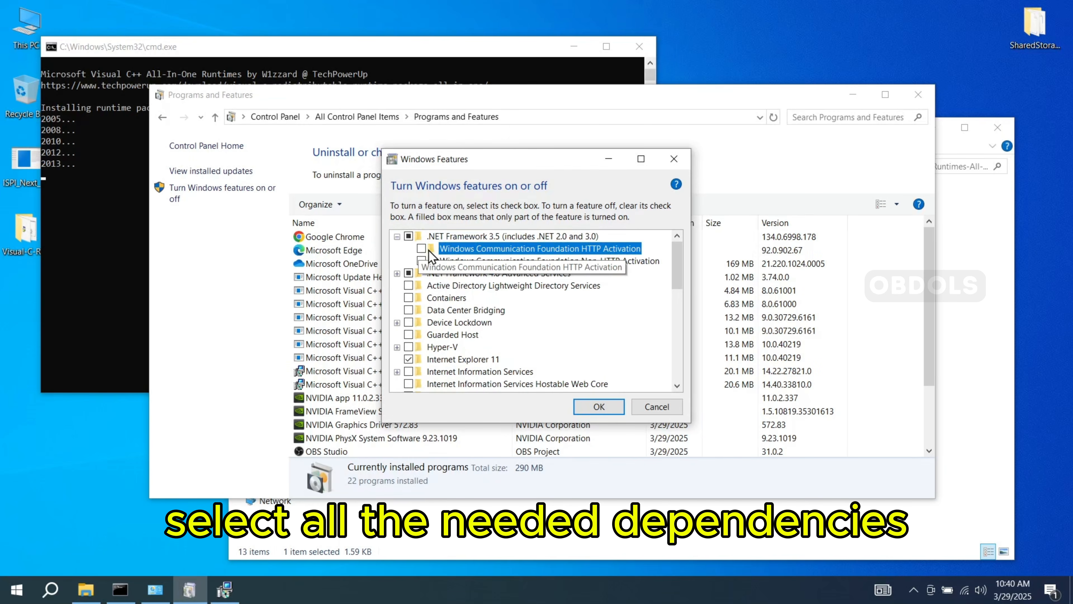
pyautogui.click(421, 248)
pyautogui.click(421, 261)
# - Enable HTTP, Message Queuing (MSMQ), Named Pipe and TCP Activation in the WCF Services of .NET Framework 4.8 Advanced Services
pyautogui.click(397, 273)
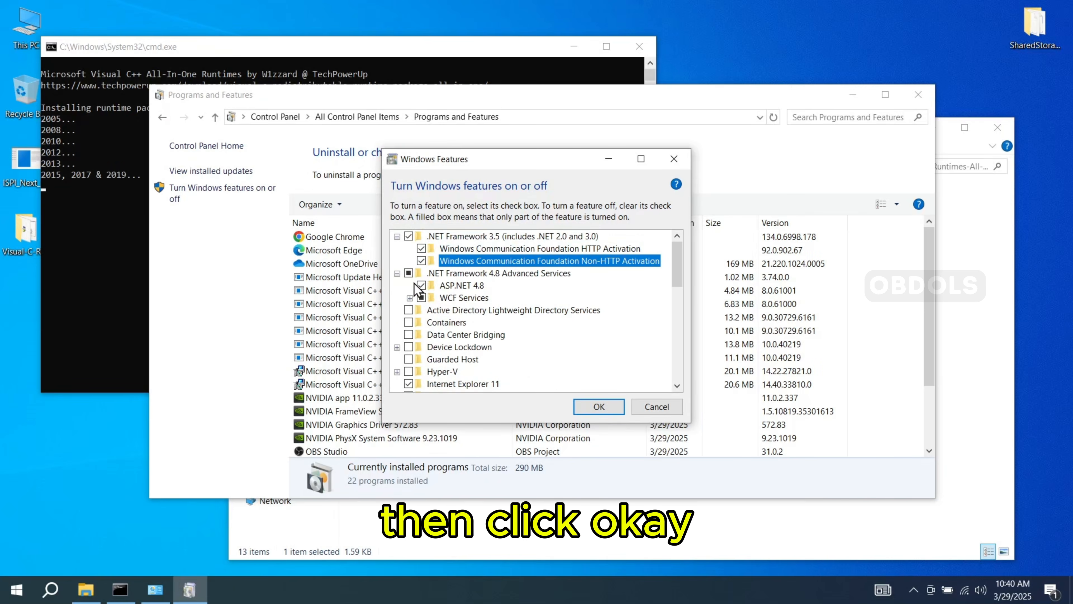
pyautogui.click(410, 298)
pyautogui.click(434, 310)
pyautogui.click(434, 322)
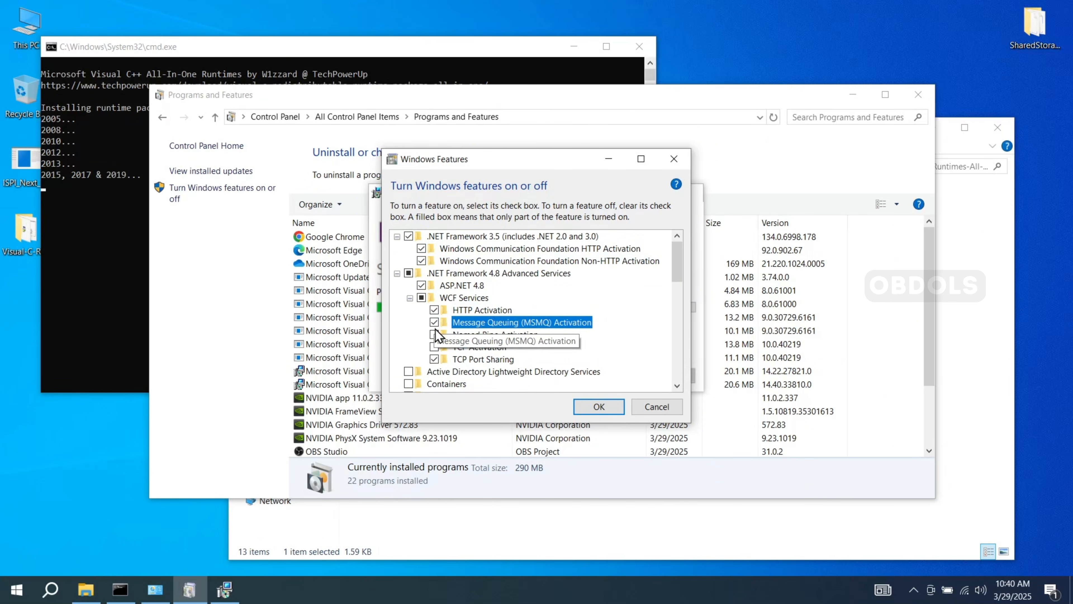
pyautogui.click(434, 334)
pyautogui.click(434, 347)
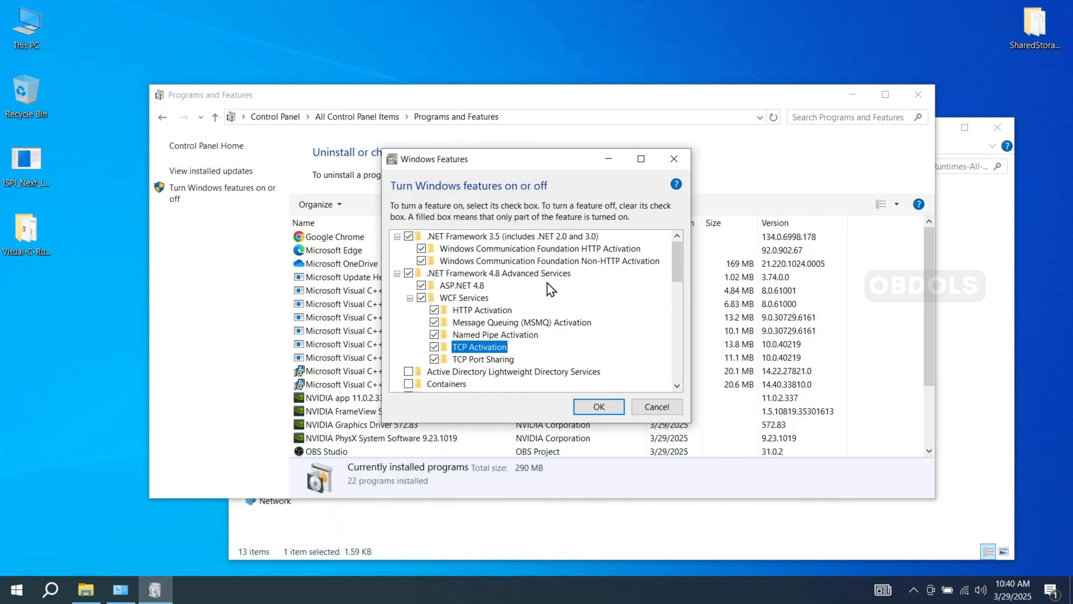
pyautogui.click(397, 273)
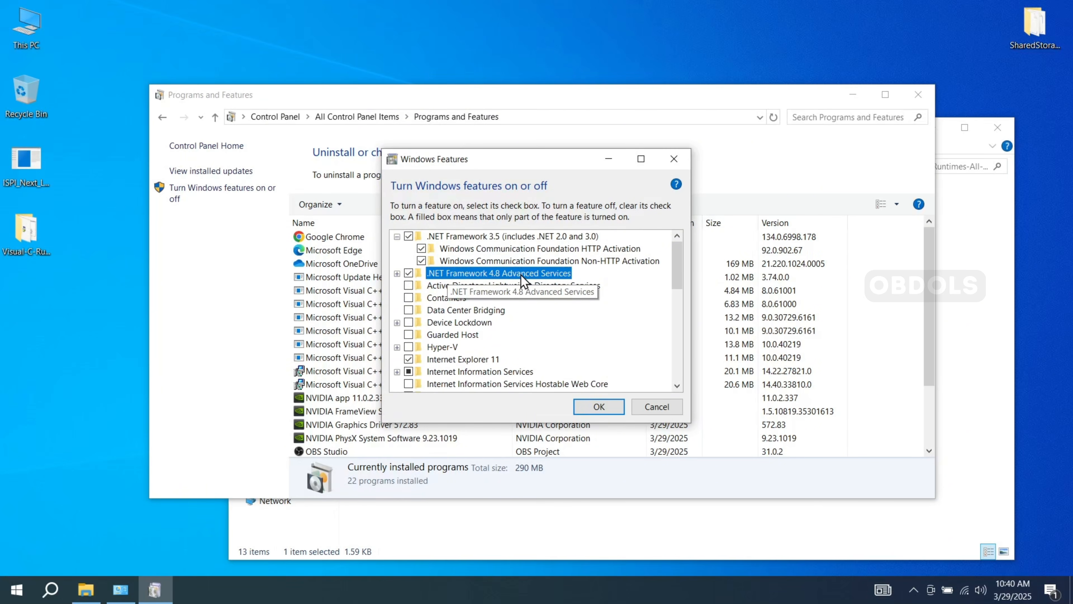
# - Apply the feature selection with Windows Update downloading the files, and close the Programs and Features and runtimes folder windows
pyautogui.click(611, 407)
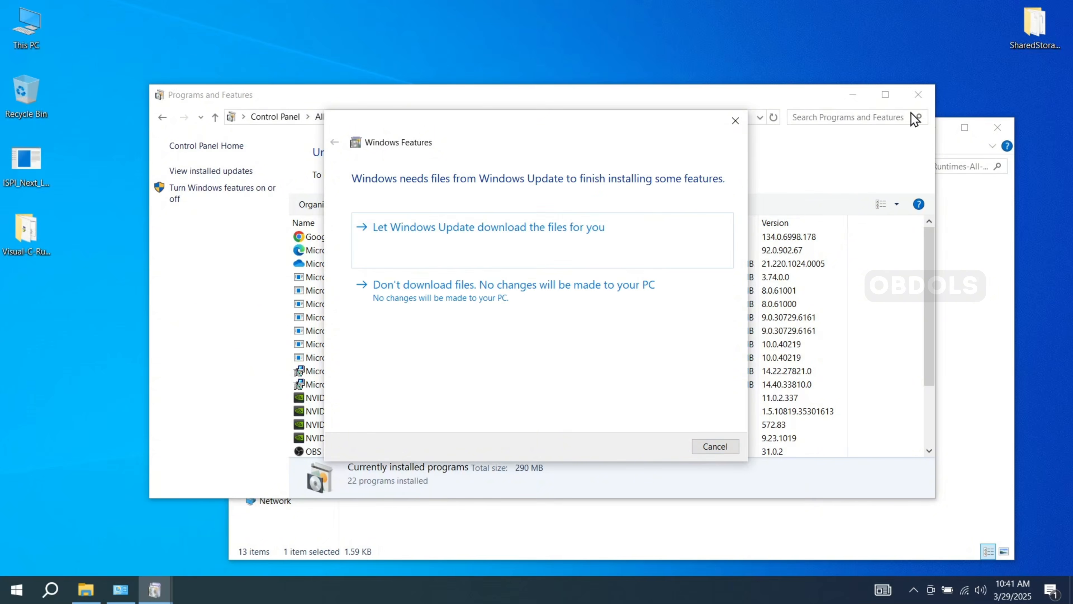
pyautogui.click(446, 243)
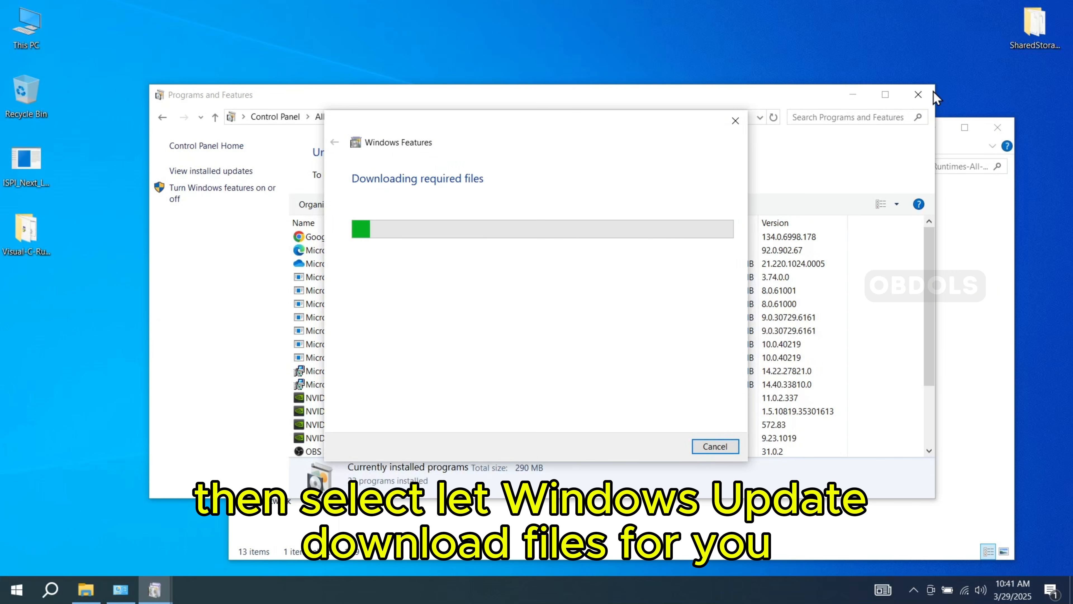
pyautogui.click(919, 97)
pyautogui.click(998, 128)
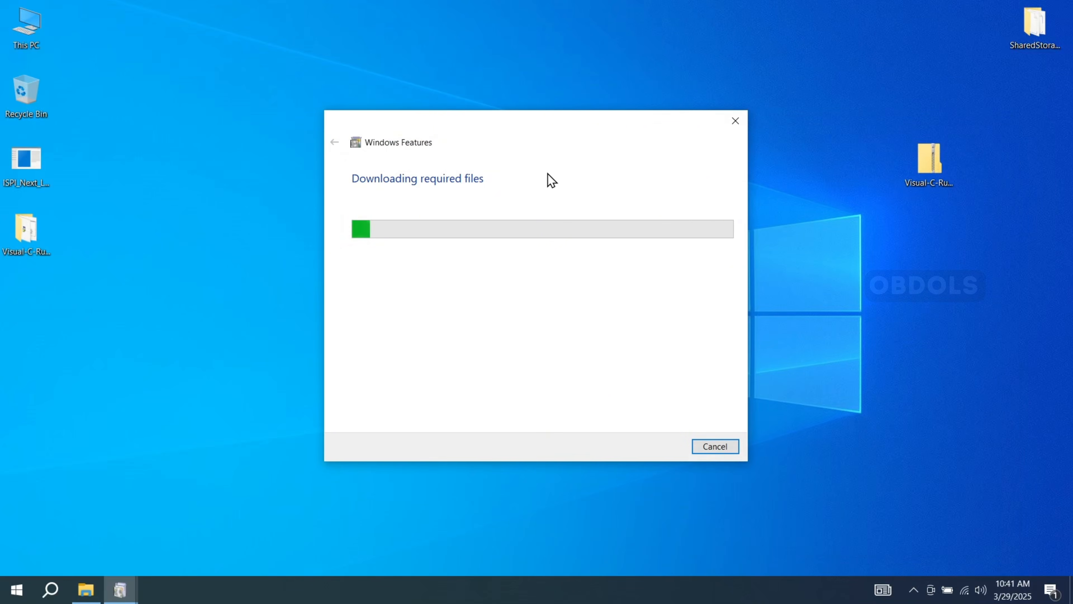
# - Permanently delete the extracted Visual-C-Runtimes-All-in-One-May-2021 folder and its zip archive from the desktop
pyautogui.hotkey('shift', 'Delete')
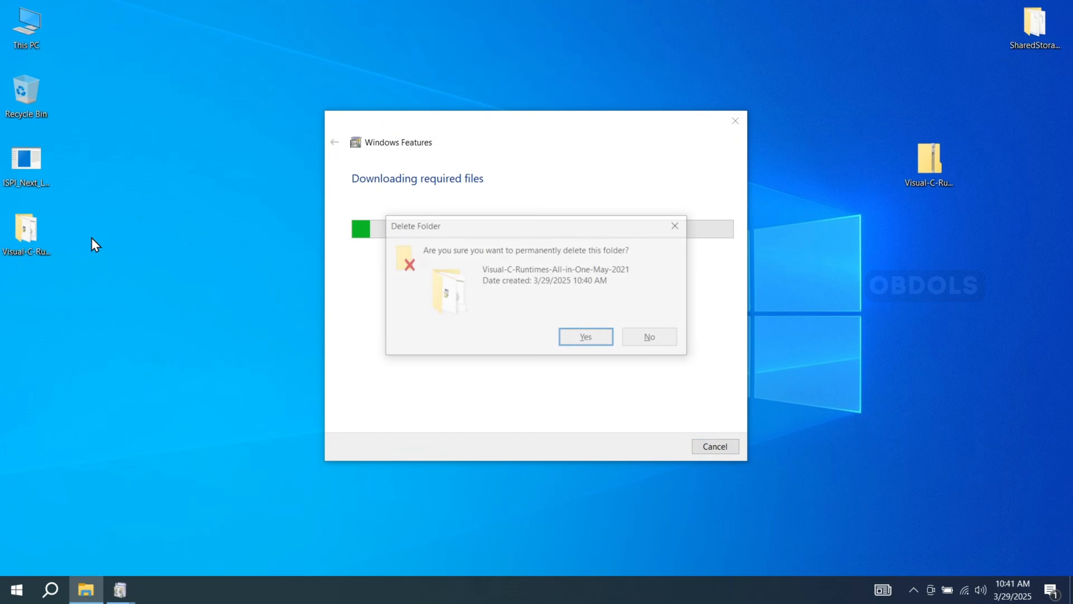
pyautogui.press('Return')
pyautogui.click(919, 173)
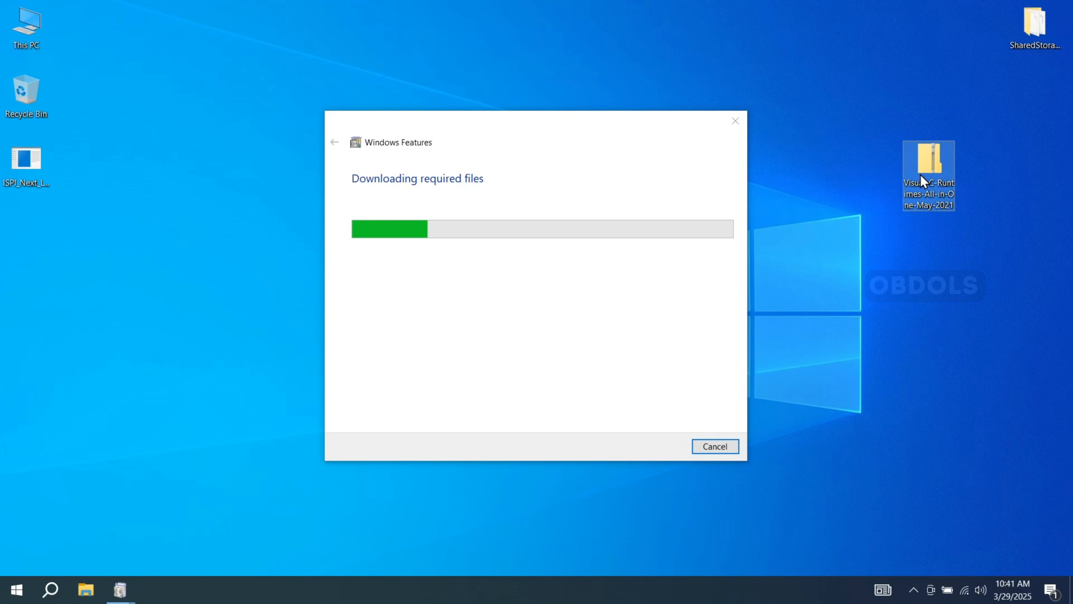
pyautogui.hotkey('shift', 'Delete')
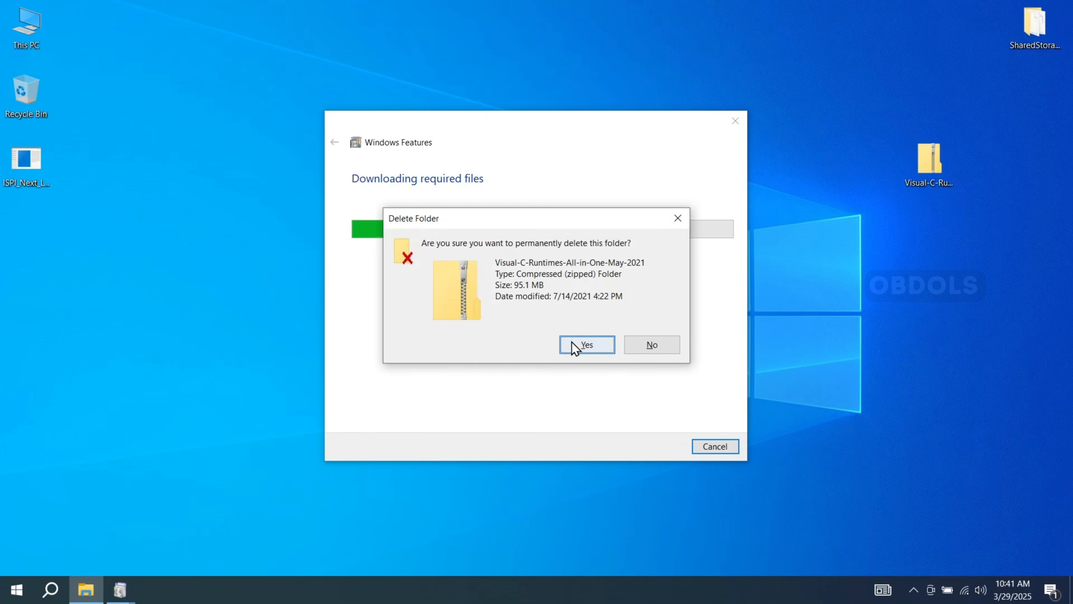
pyautogui.click(574, 347)
# - Rearrange the download window and the SharedStorage folder on the desktop, and view the folder's contents
pyautogui.moveTo(566, 141); pyautogui.dragTo(532, 152)
pyautogui.moveTo(1007, 43); pyautogui.dragTo(957, 111)
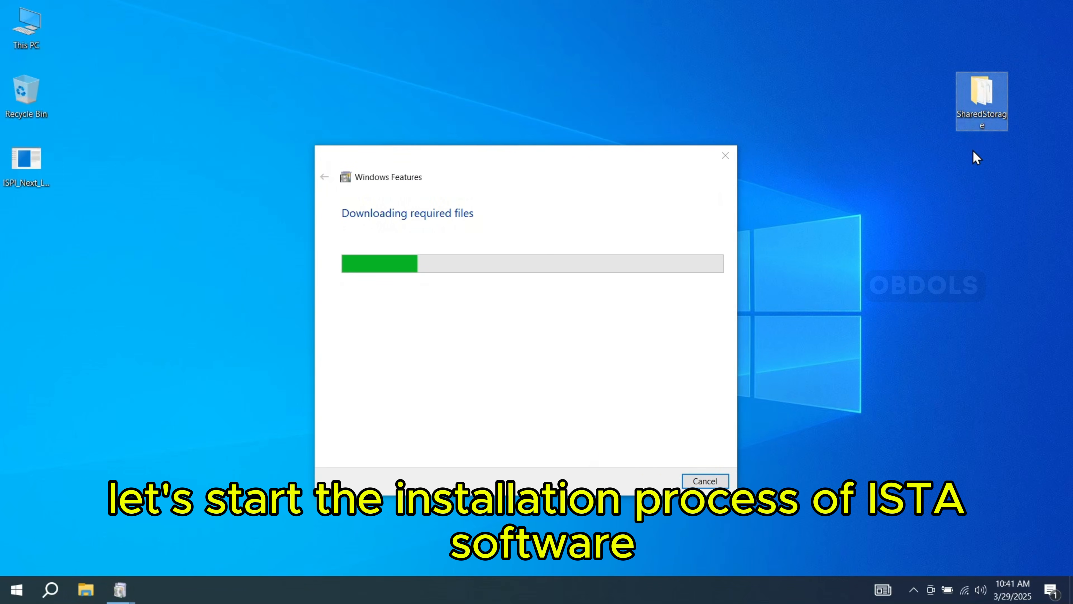
pyautogui.doubleClick(986, 101)
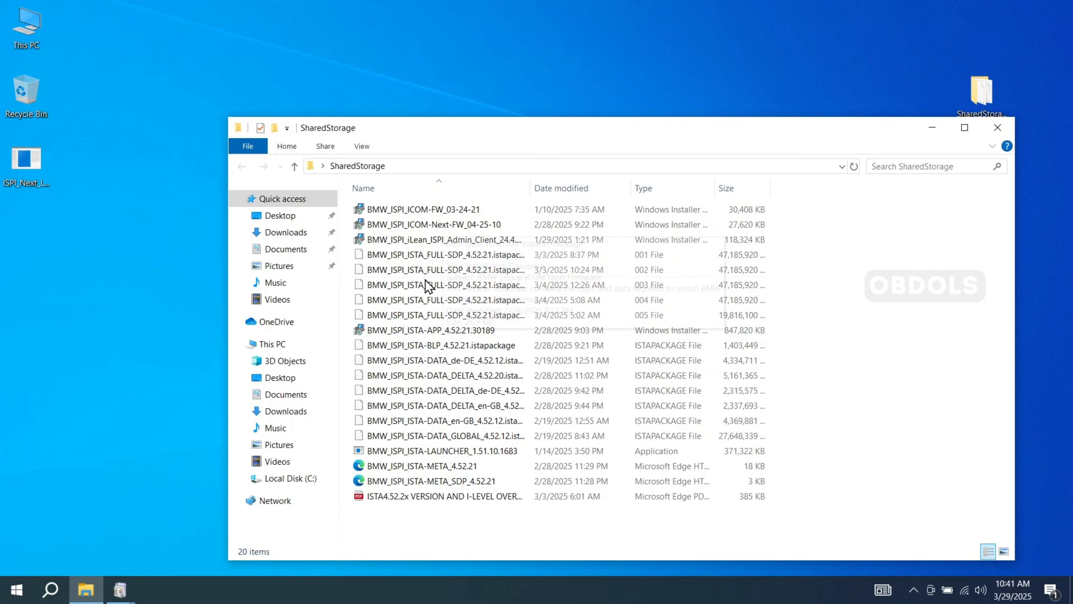
pyautogui.click(998, 127)
# - Move the SharedStorage folder from the desktop to the root of Local Disk (C:)
pyautogui.rightClick(985, 89)
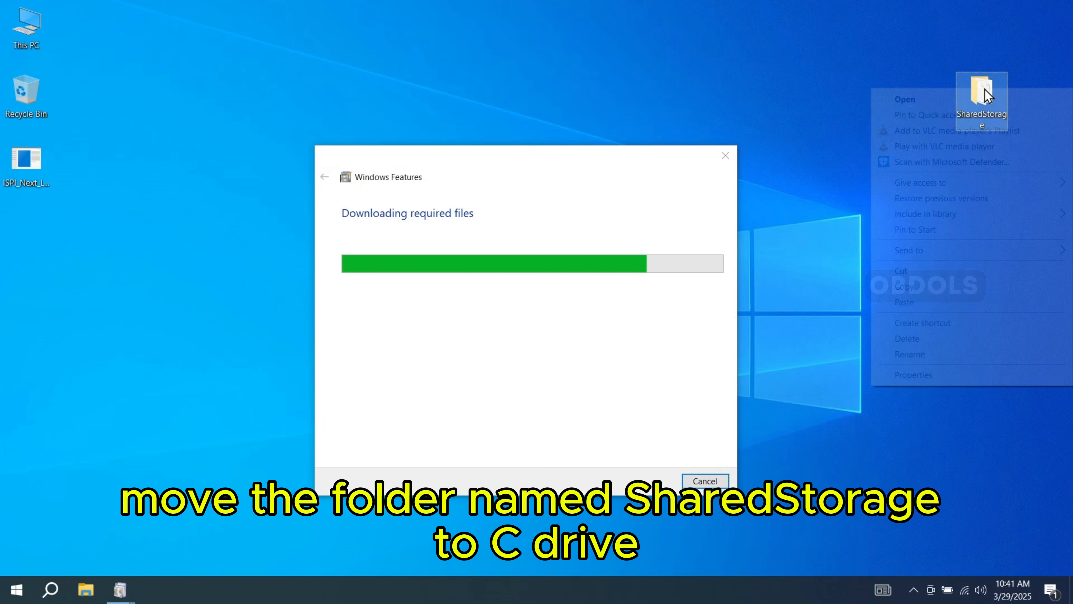
pyautogui.click(927, 272)
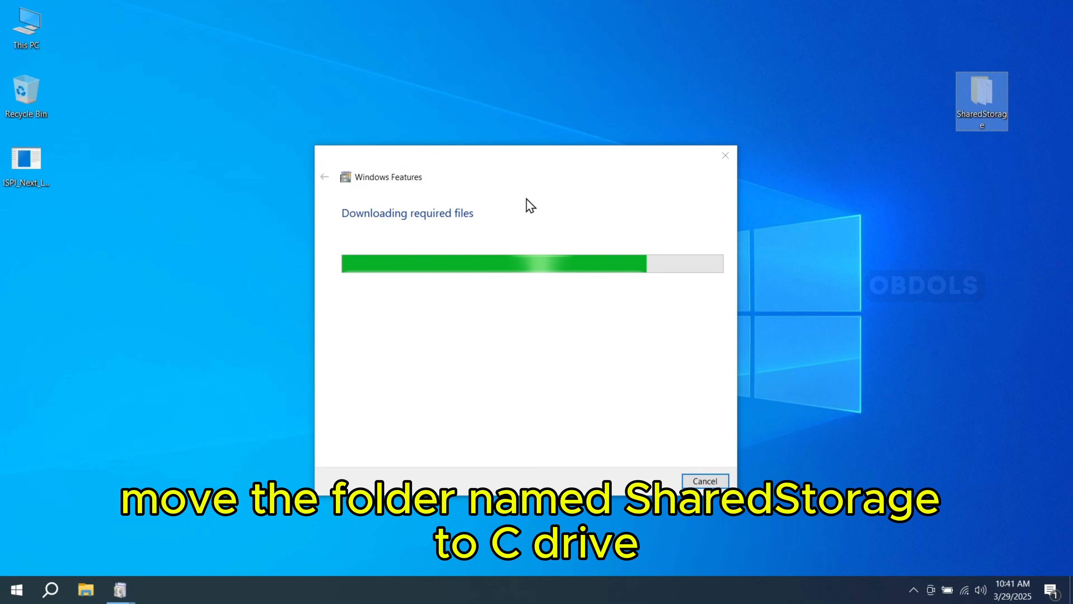
pyautogui.doubleClick(19, 27)
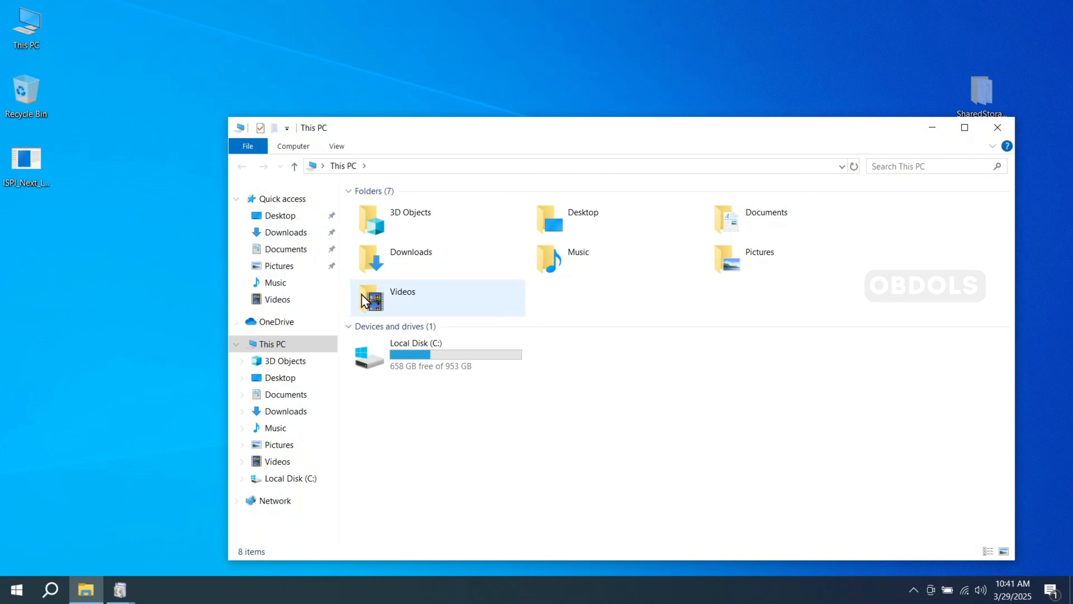
pyautogui.click(408, 356)
pyautogui.doubleClick(408, 356)
pyautogui.rightClick(413, 368)
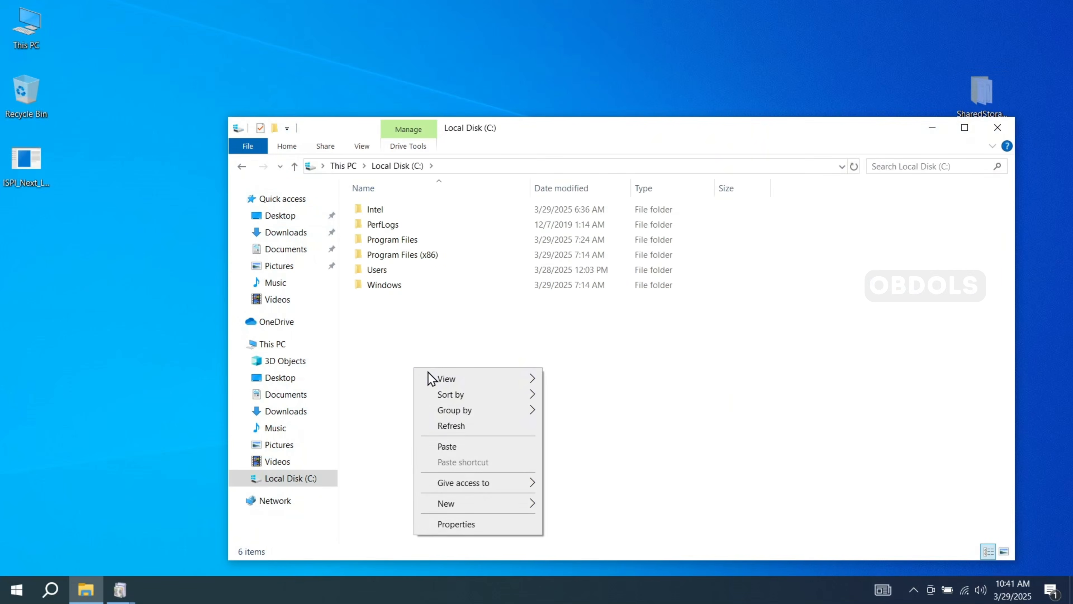
pyautogui.click(470, 442)
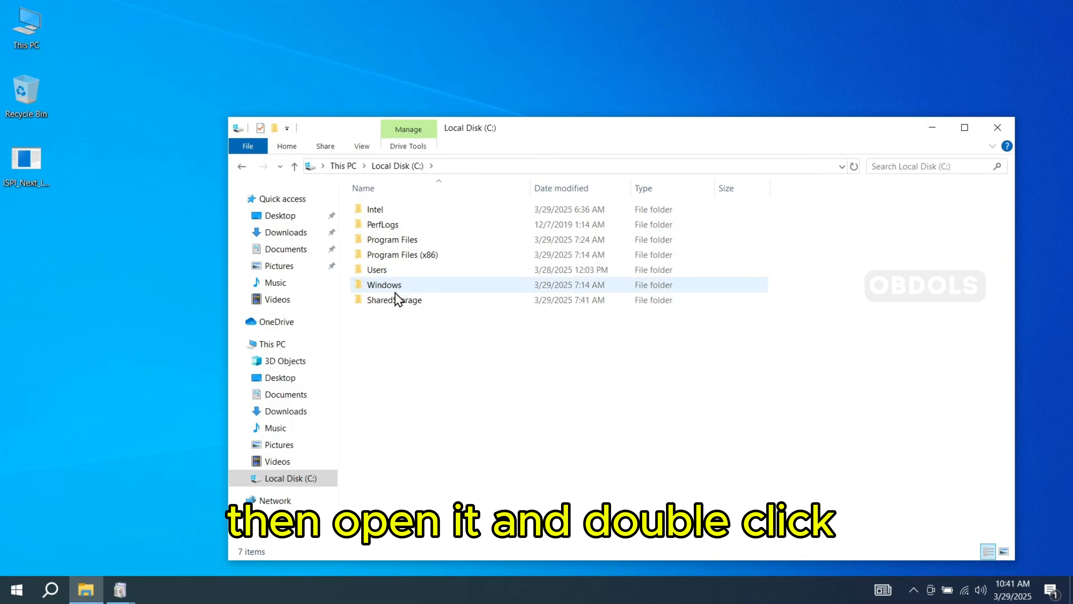
# - Copy the BMW_ISPI_iLean_ISPI_Admin_Client_24.4.1130.359 and BMW_ISPI_ISTA-LAUNCHER_1.51.10.1683 installers from the SharedStorage folder to the desktop, and close the folder window
pyautogui.doubleClick(399, 300)
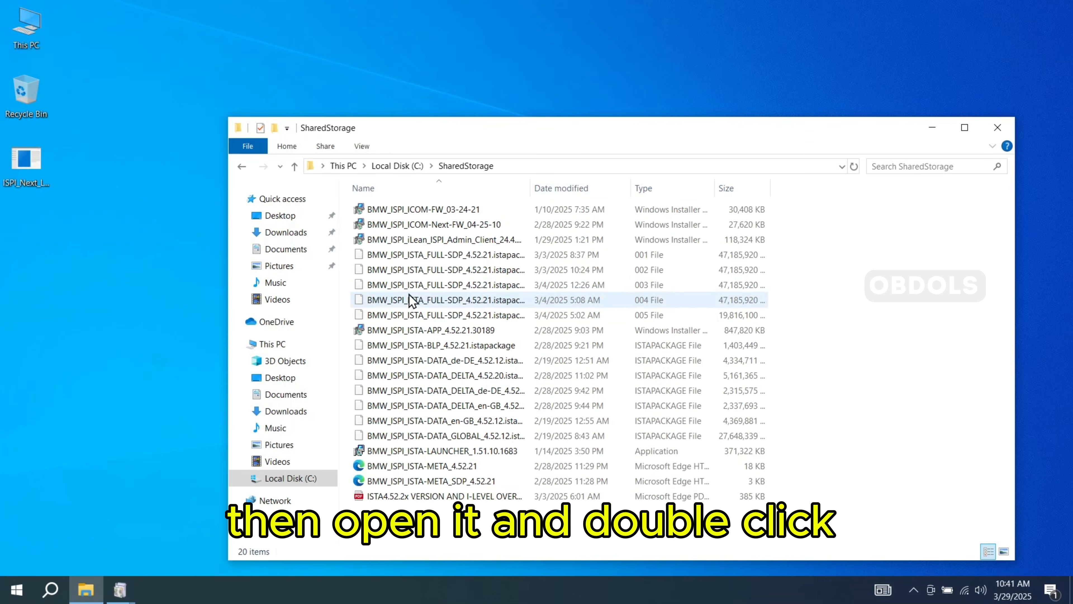
pyautogui.click(442, 245)
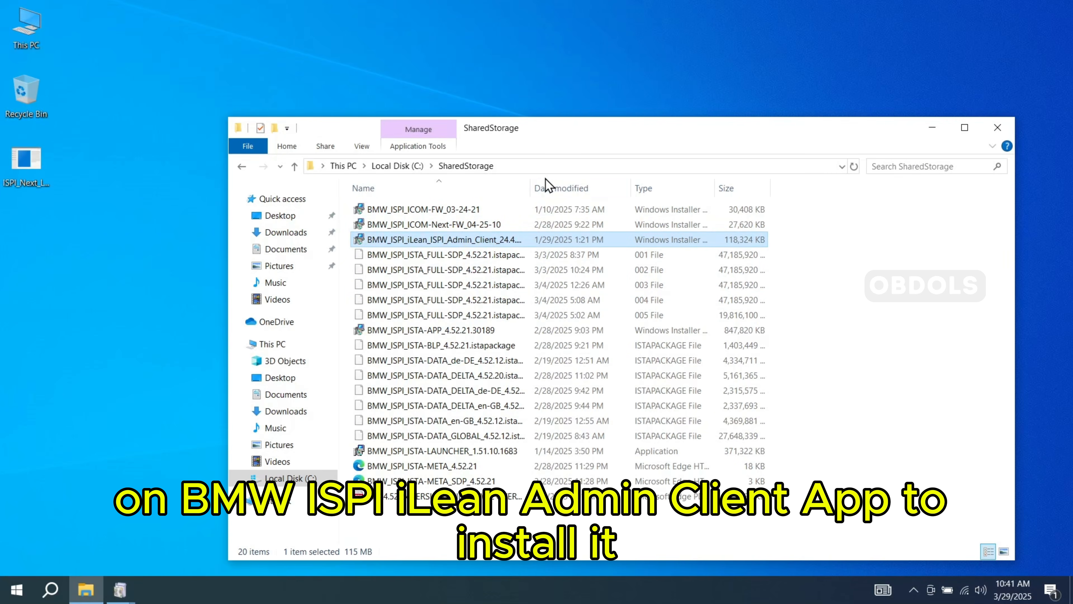
pyautogui.moveTo(531, 180); pyautogui.dragTo(762, 180)
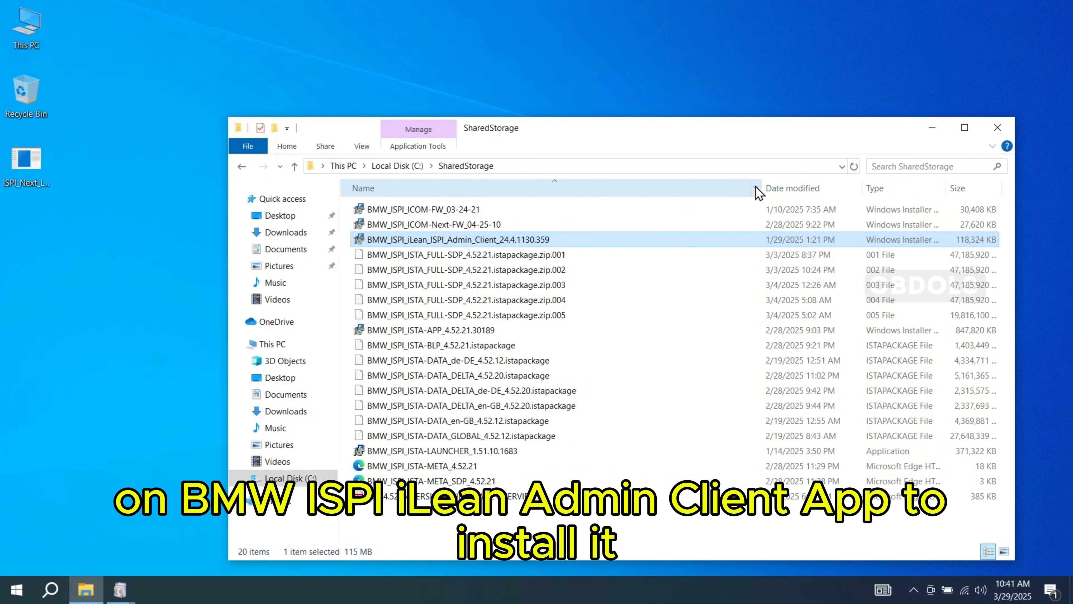
pyautogui.click(468, 451)
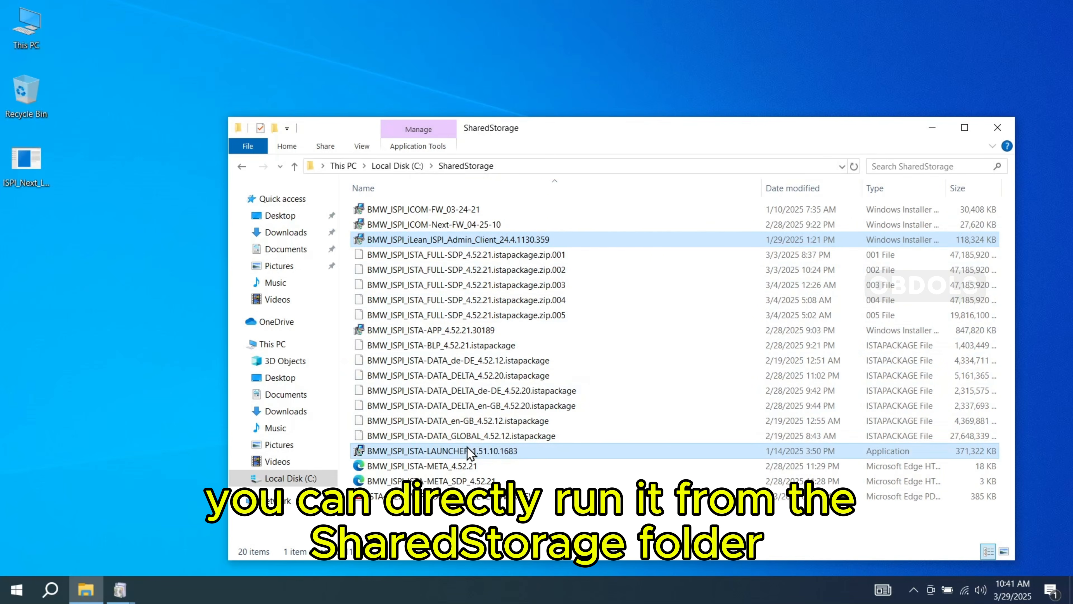
pyautogui.moveTo(540, 454)
pyautogui.mouseDown()
pyautogui.moveTo(510, 451)
pyautogui.moveTo(522, 453)
pyautogui.mouseUp()
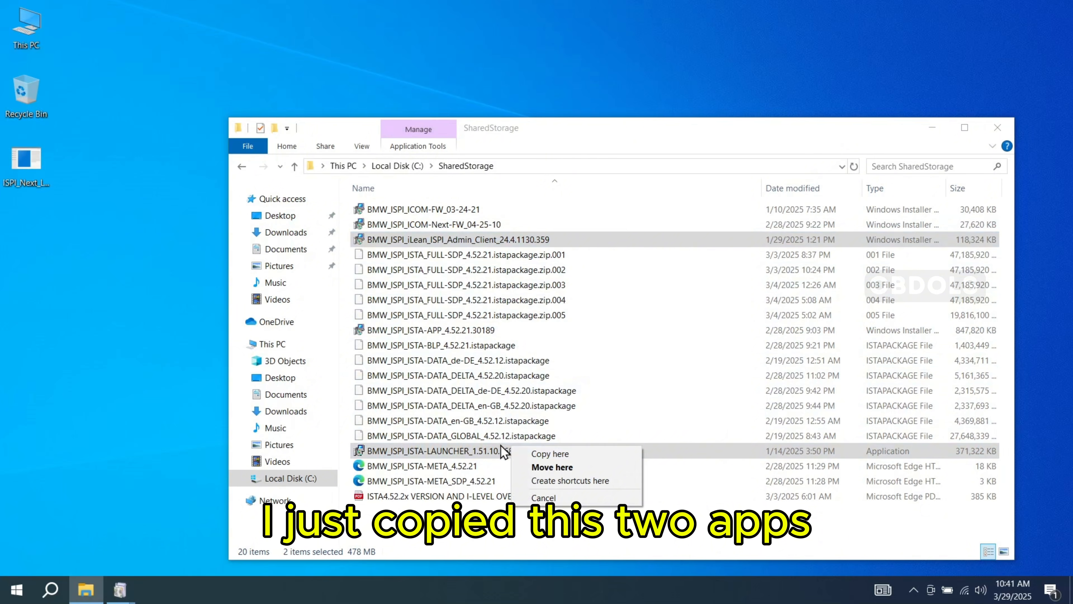
pyautogui.rightClick(463, 446)
pyautogui.click(503, 360)
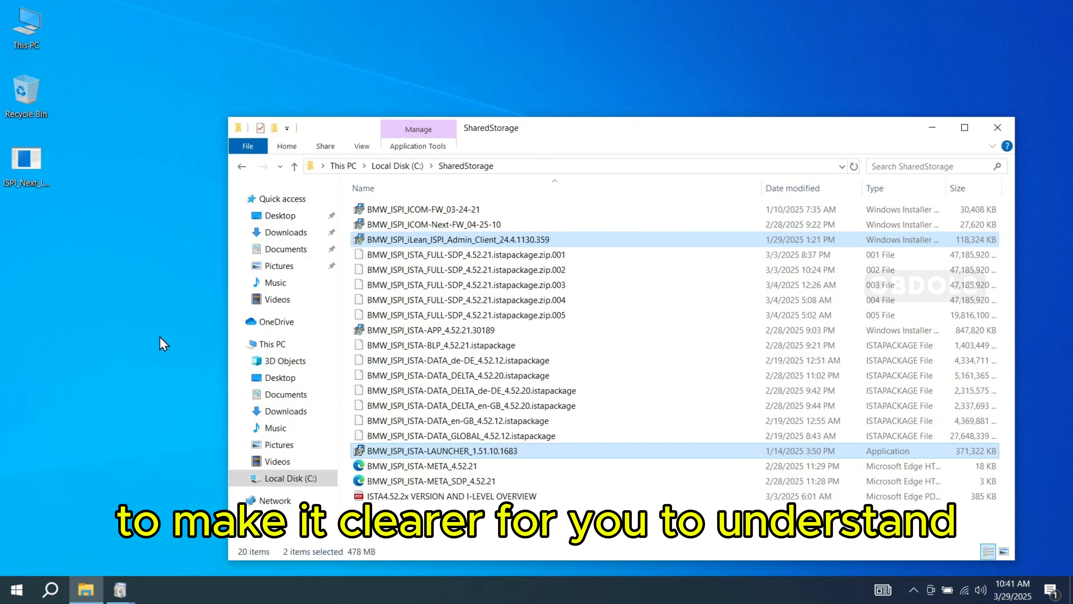
pyautogui.rightClick(163, 343)
pyautogui.click(197, 401)
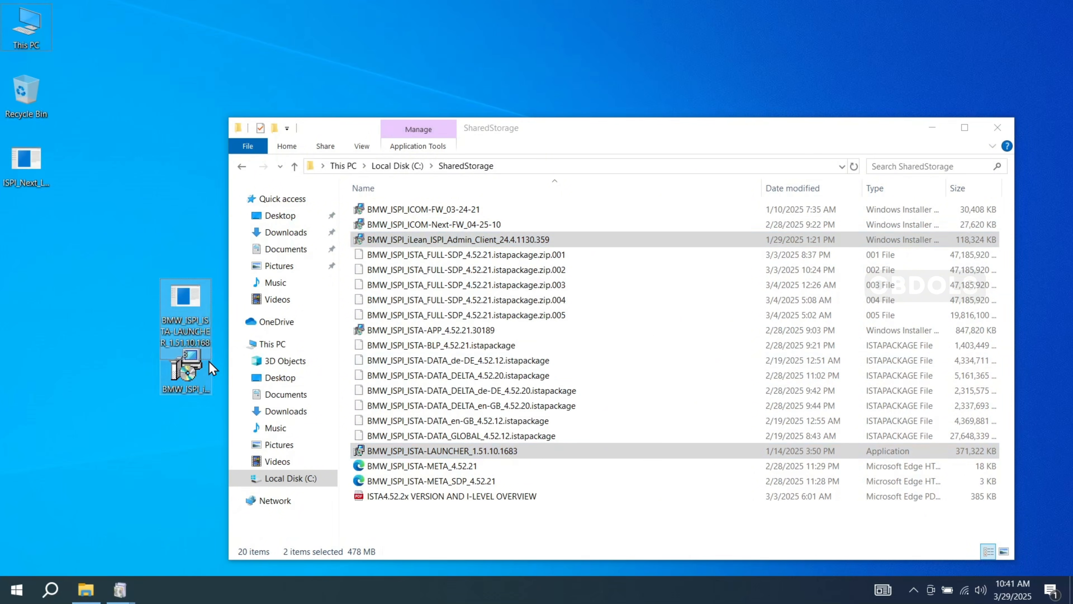
pyautogui.click(997, 127)
# - Rearrange the Windows Features dialog and the two copied installers on the desktop, separating the Admin Client installer from the launcher
pyautogui.moveTo(462, 159); pyautogui.dragTo(607, 148)
pyautogui.moveTo(186, 298); pyautogui.dragTo(75, 266)
pyautogui.click(97, 297)
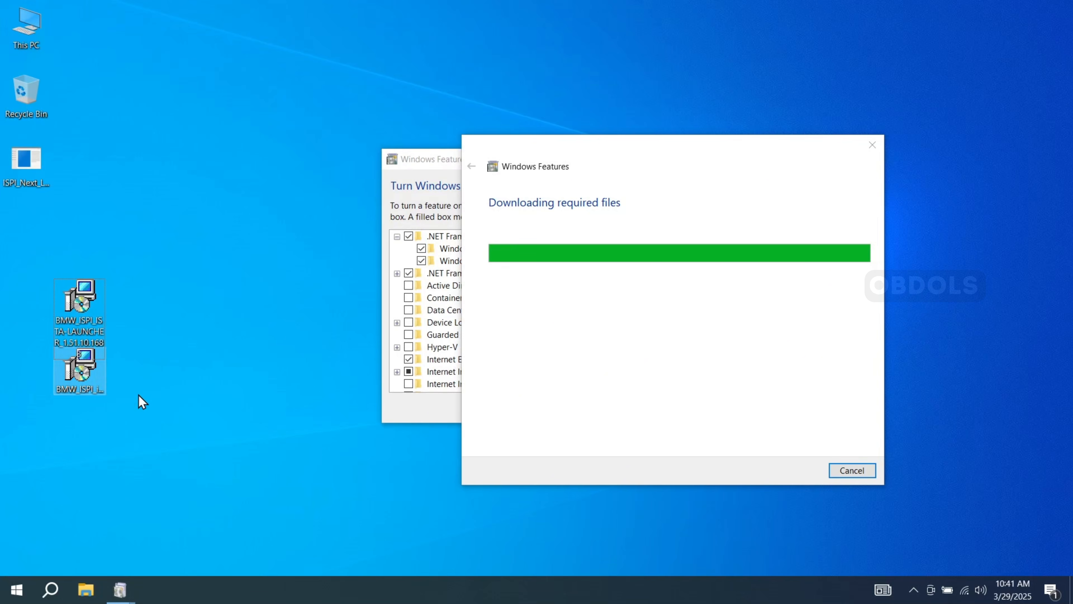
pyautogui.click(77, 378)
pyautogui.moveTo(86, 378); pyautogui.dragTo(205, 165)
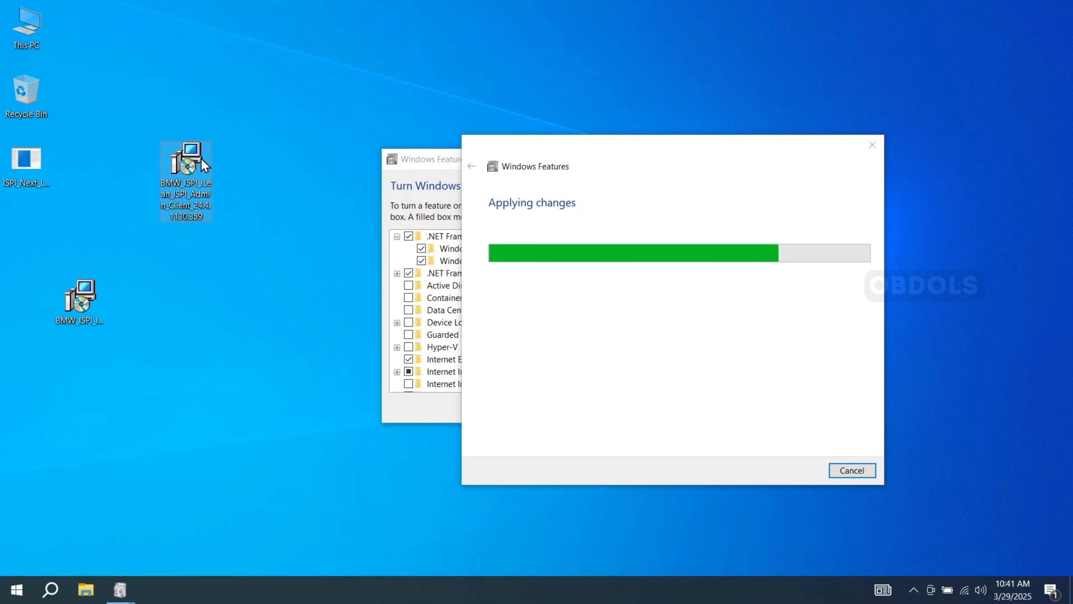
# - Install the BMW Group ISPI Admin Client from its desktop installer, accepting the license agreement, and finish the wizard
pyautogui.doubleClick(189, 167)
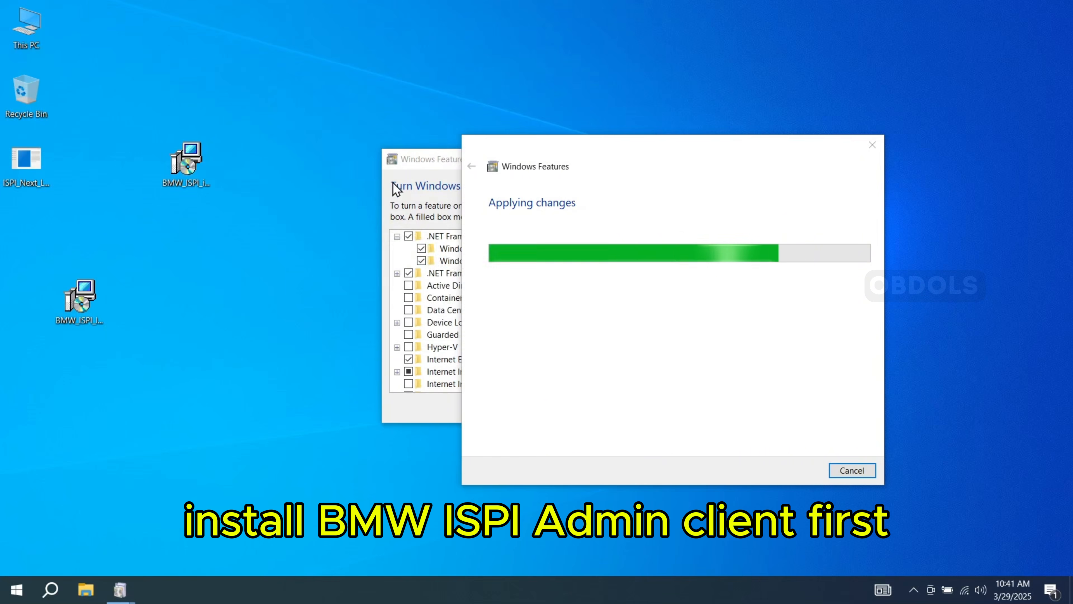
pyautogui.click(599, 405)
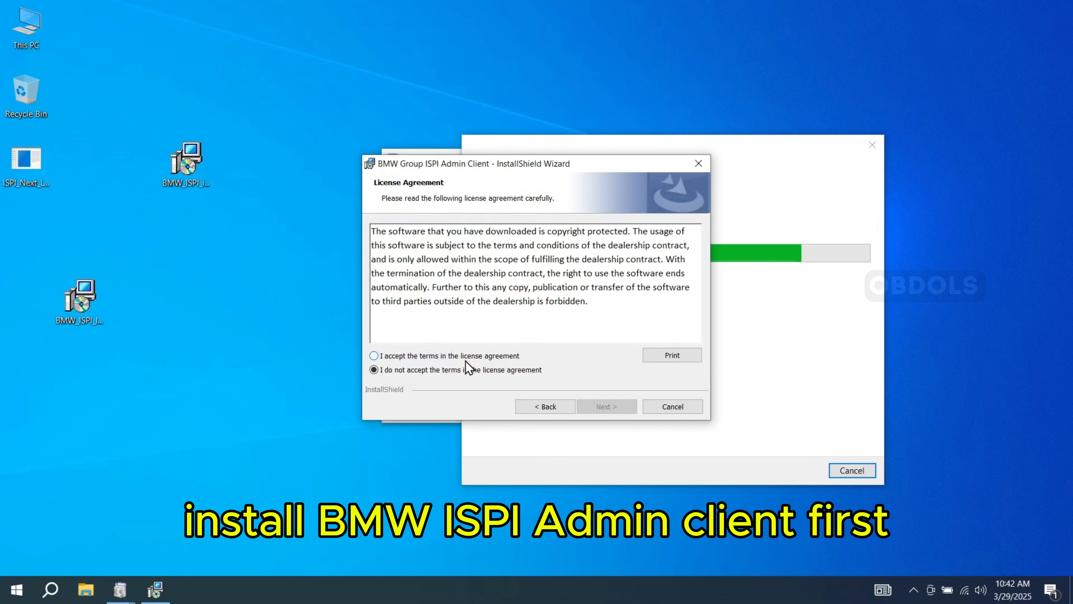
pyautogui.click(604, 406)
pyautogui.click(602, 406)
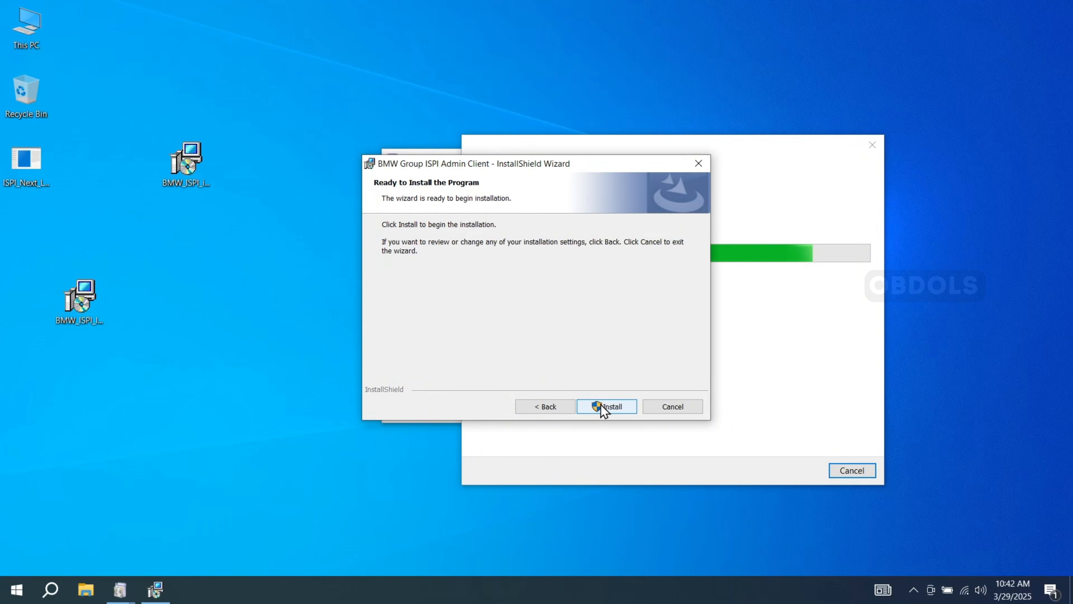
pyautogui.click(603, 407)
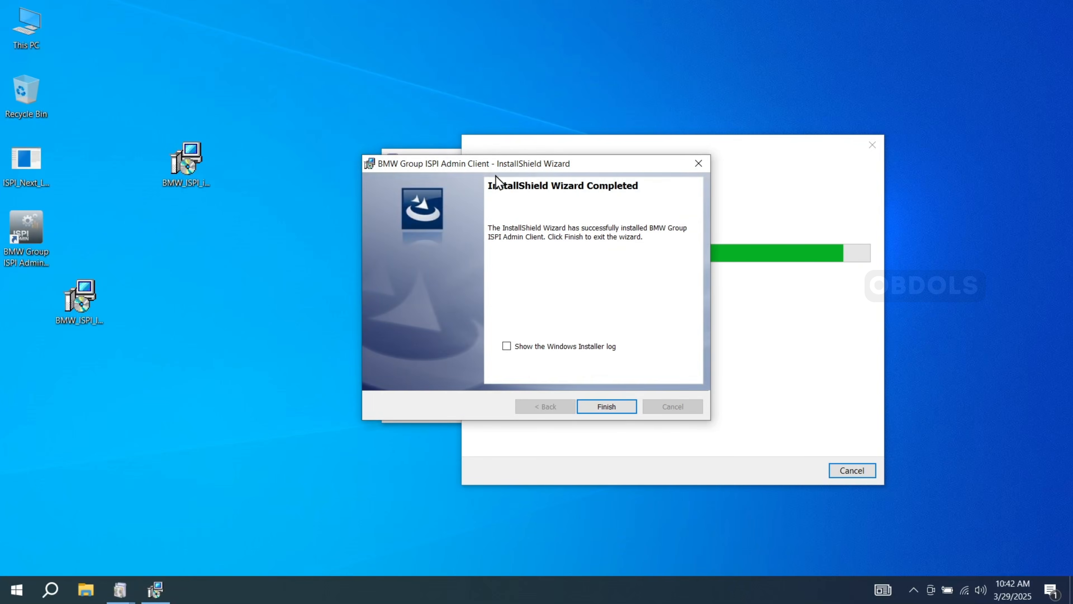
pyautogui.click(607, 404)
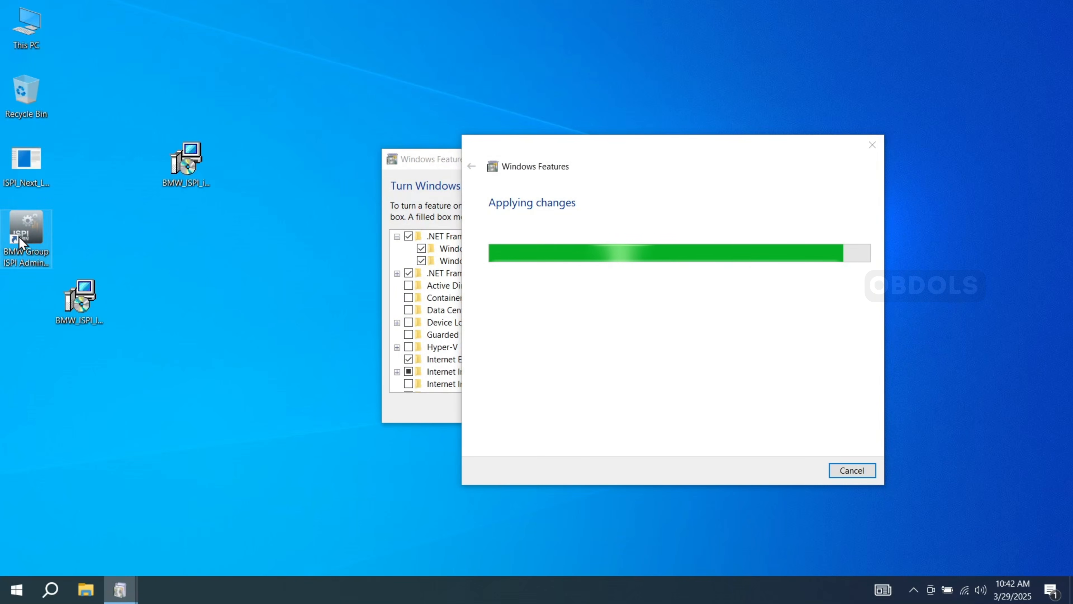
# - Open the ISPI Admin Client, proceed with the S-Gate environment to view its registration sign-in form, and close it
pyautogui.click(49, 233)
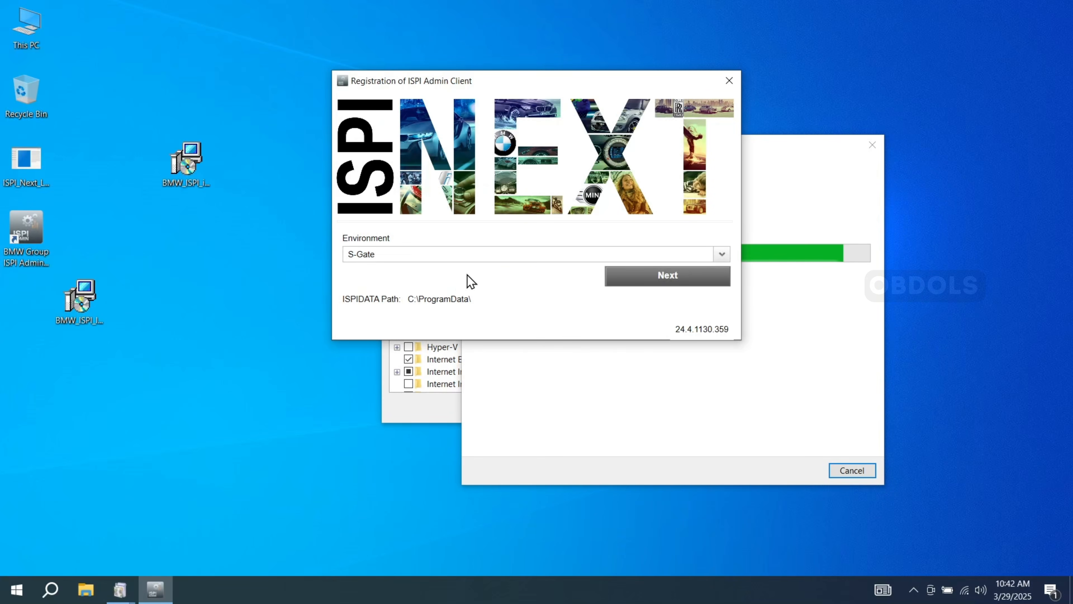
pyautogui.click(649, 277)
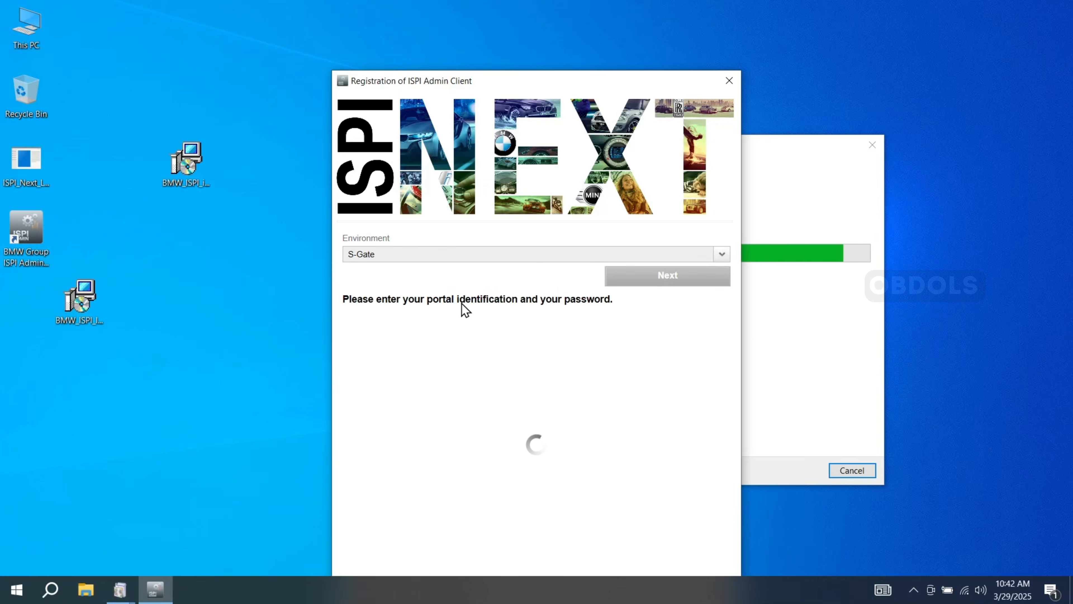
pyautogui.moveTo(444, 79); pyautogui.dragTo(443, 30)
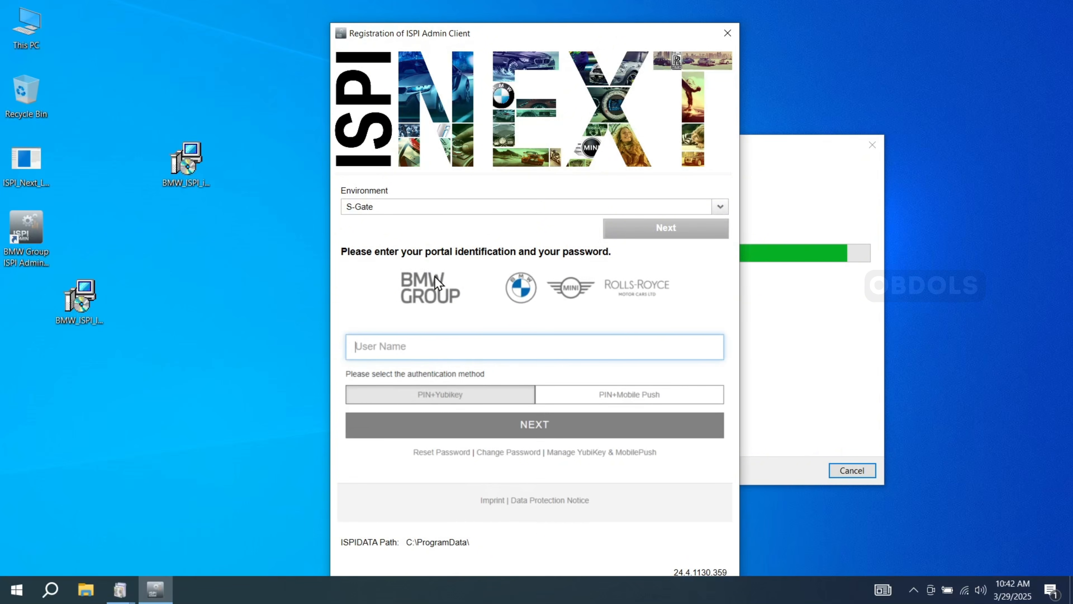
pyautogui.click(720, 37)
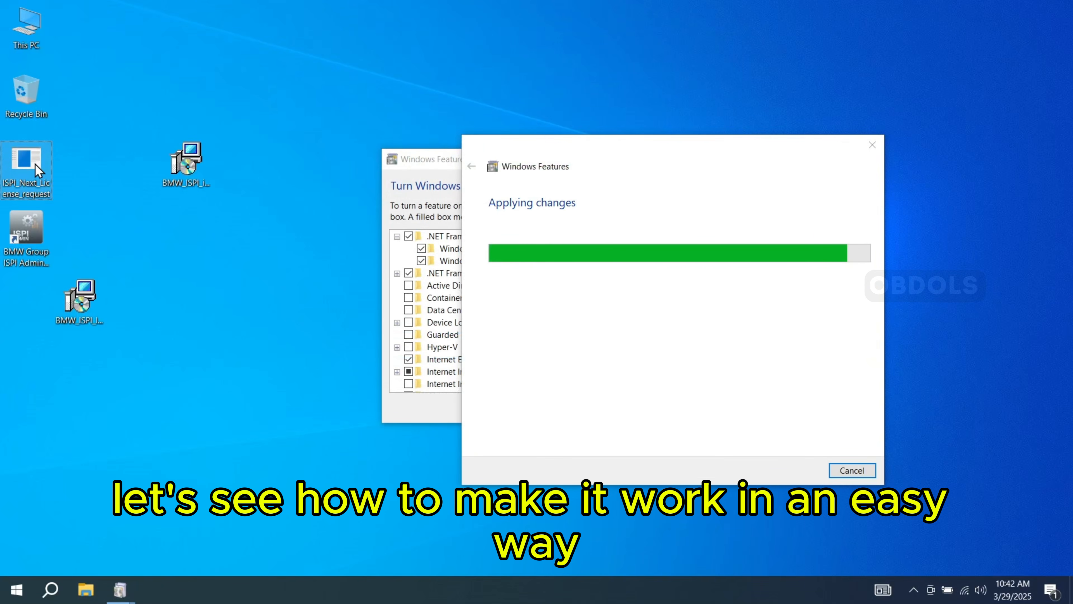
# - Run ISPI_Next_License_request and enter 1 as distributor partner number, 1 as outlet number and cartuningsetup as dealer name
pyautogui.moveTo(35, 164); pyautogui.dragTo(207, 49)
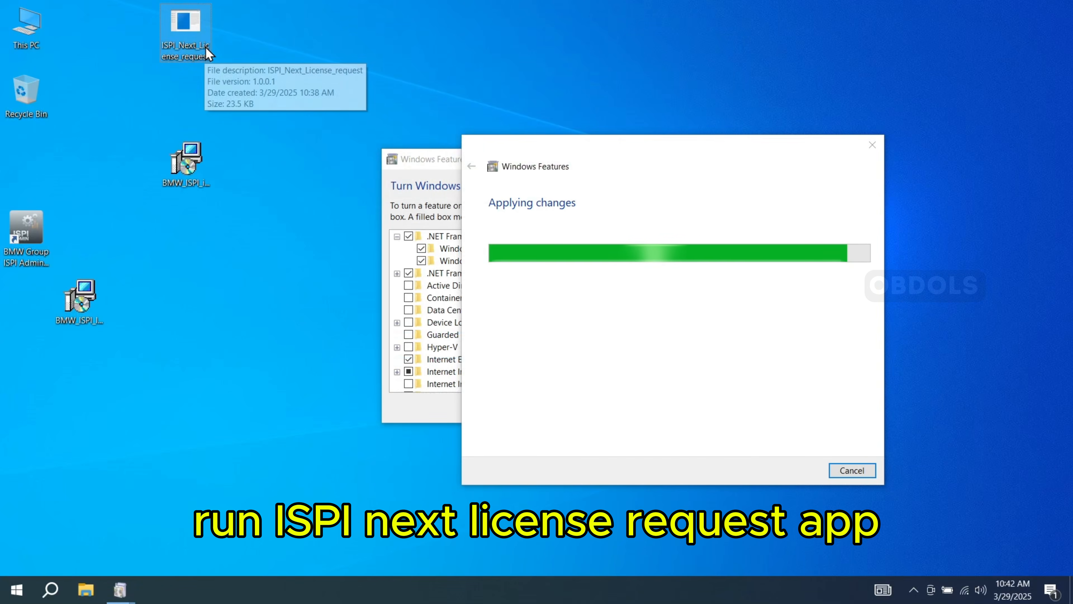
pyautogui.doubleClick(191, 25)
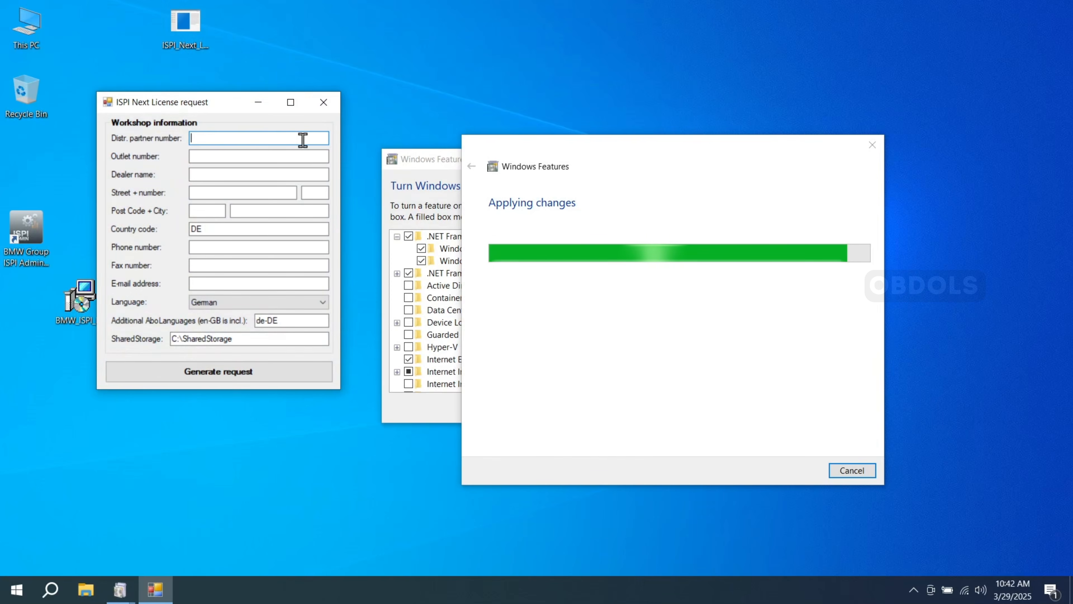
pyautogui.write('1')
pyautogui.click(263, 156)
pyautogui.write('1')
pyautogui.click(252, 174)
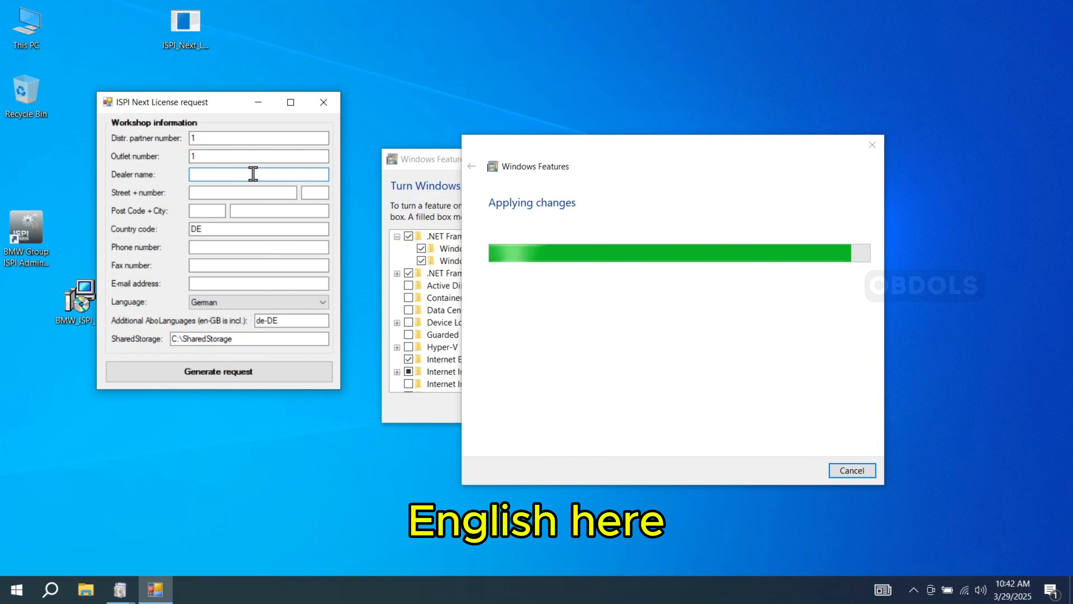
pyautogui.write('cartuningsetup')
# - Fill in the workshop's street, post code, phone number and e-mail address, and set the country code to GB
pyautogui.click(252, 193)
pyautogui.write('1')
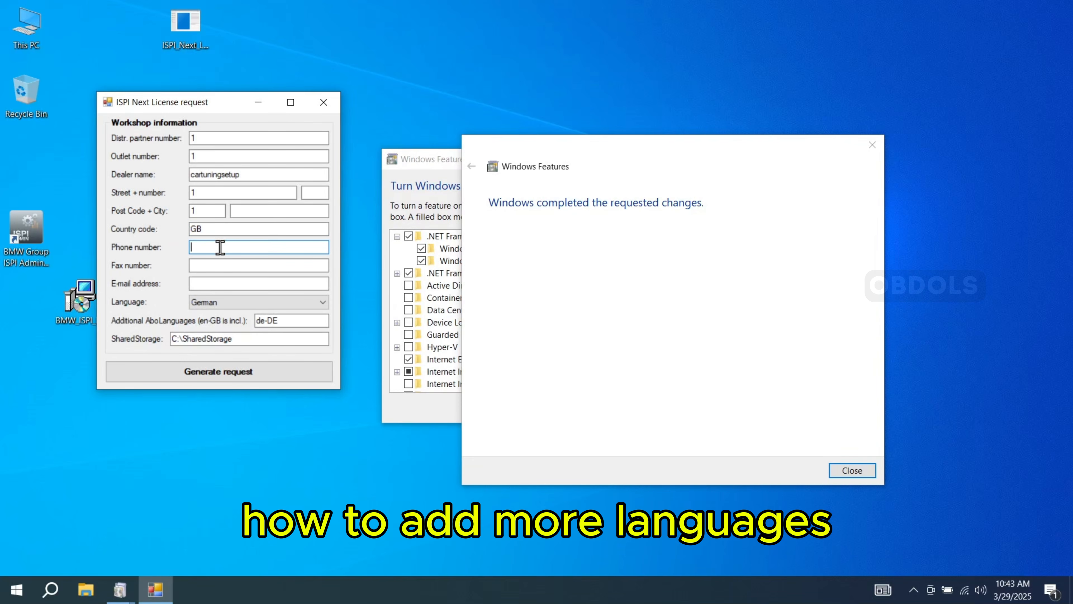
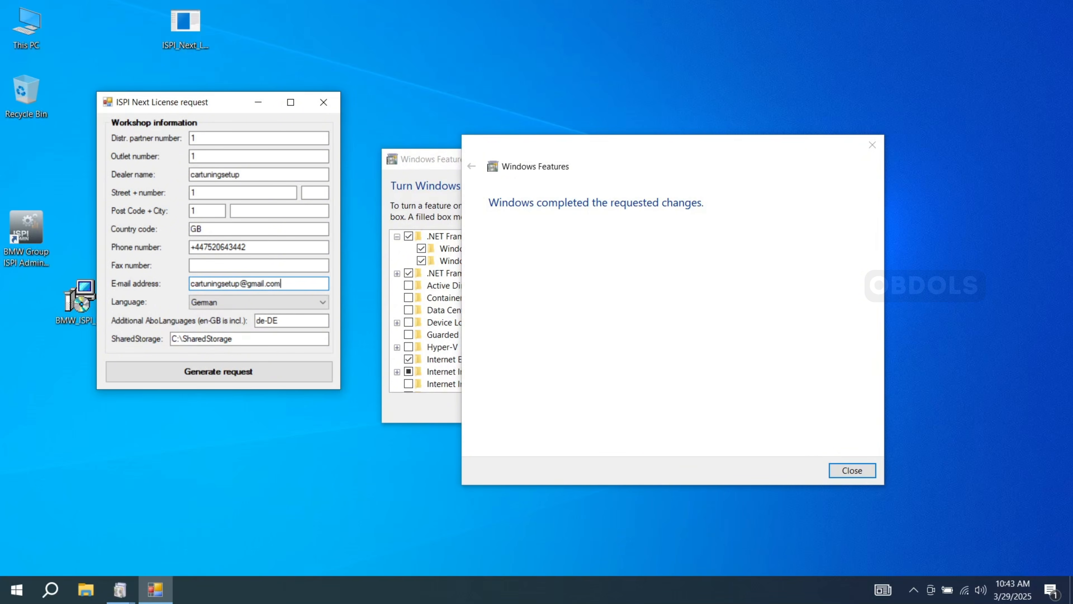
# - Set the license request language to English and clear the additional AboLanguages value
pyautogui.click(302, 302)
pyautogui.click(253, 342)
pyautogui.moveTo(284, 321); pyautogui.dragTo(234, 322)
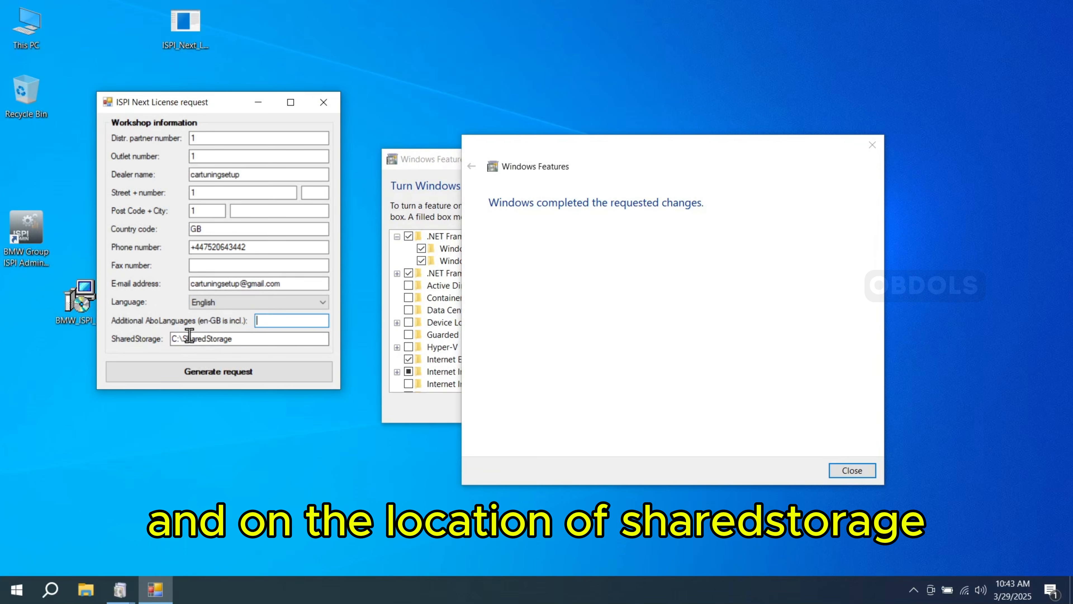
# - Open the SharedStorage folder on Local Disk (C:) beside the license request window and copy its folder path
pyautogui.doubleClick(27, 23)
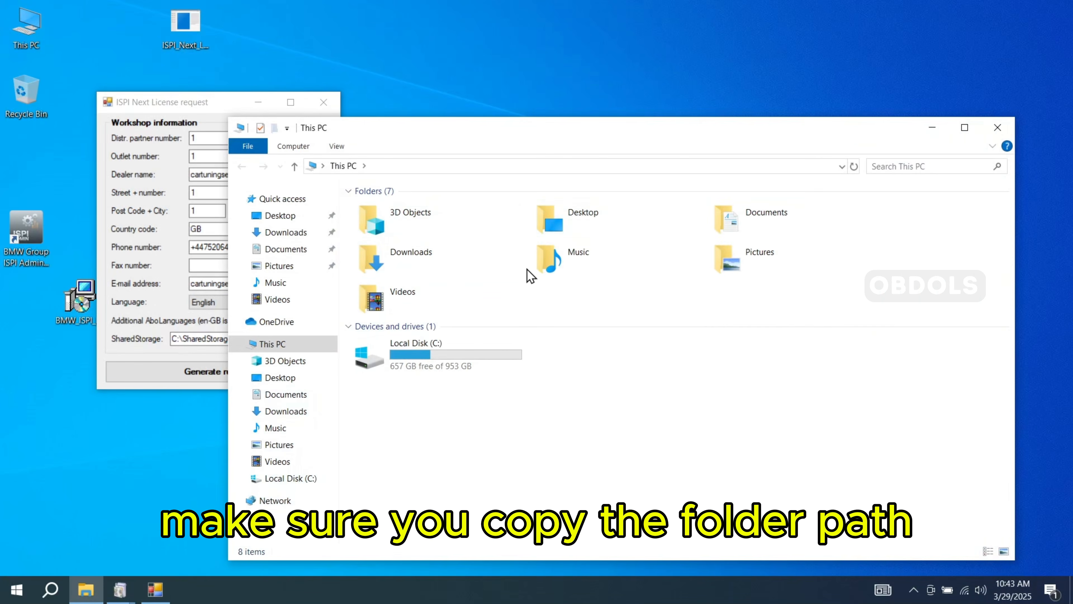
pyautogui.click(442, 368)
pyautogui.doubleClick(442, 368)
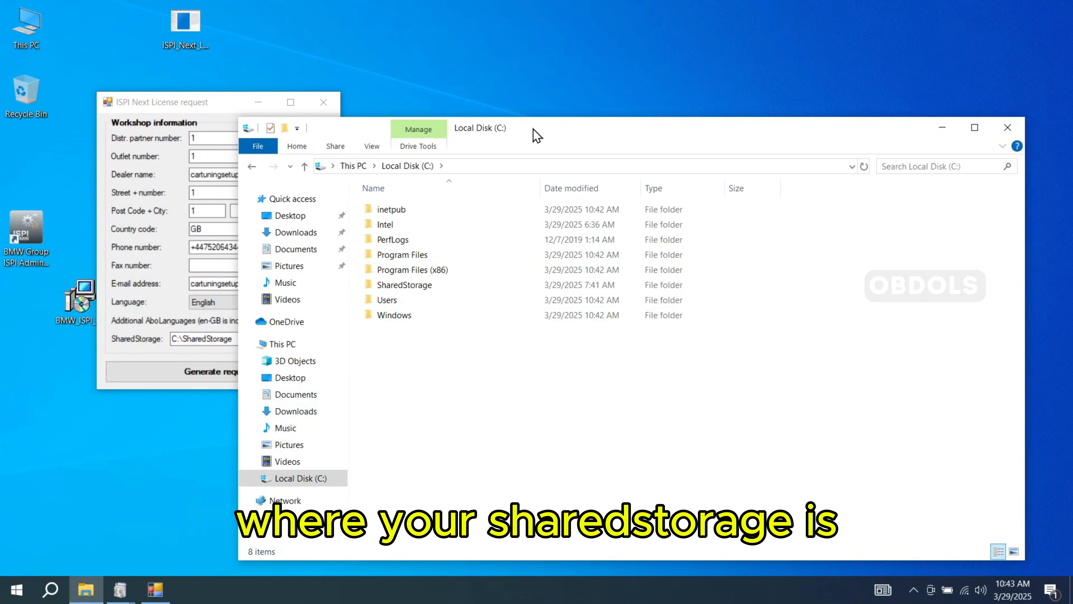
pyautogui.moveTo(498, 139); pyautogui.dragTo(685, 133)
pyautogui.click(605, 286)
pyautogui.doubleClick(604, 284)
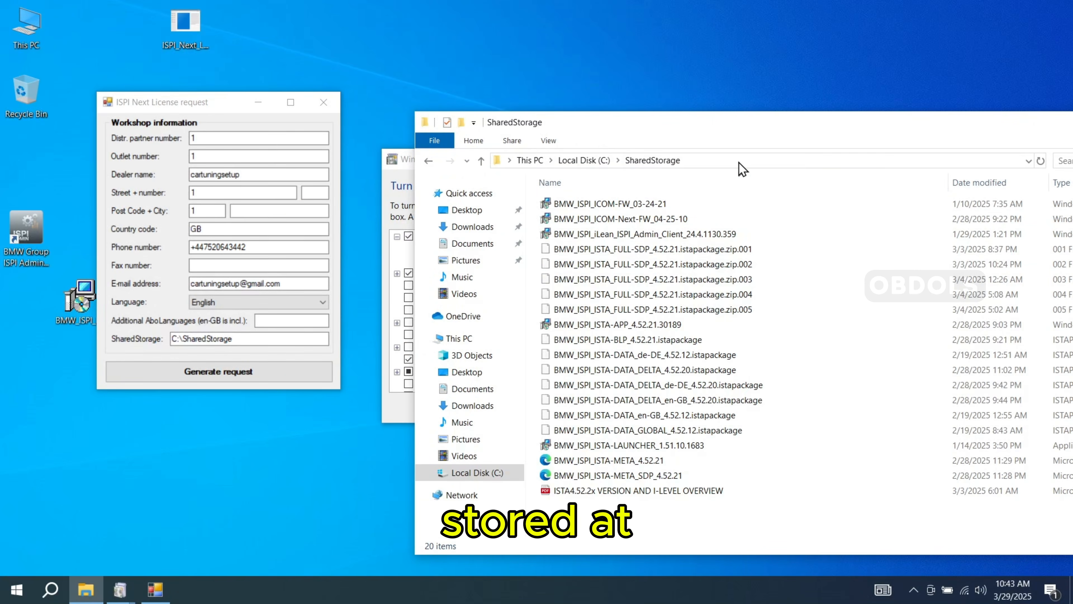
pyautogui.click(718, 161)
pyautogui.rightClick(720, 160)
pyautogui.click(771, 197)
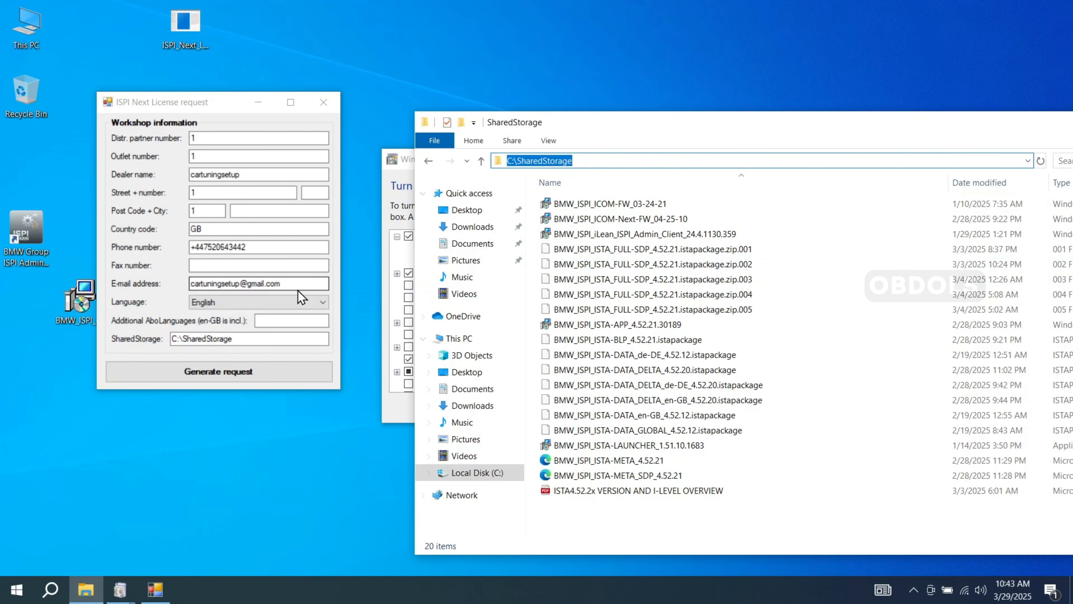
# - Replace the license request's SharedStorage location with the copied path C:\SharedStorage and generate the request file
pyautogui.moveTo(239, 339); pyautogui.dragTo(191, 342)
pyautogui.rightClick(194, 335)
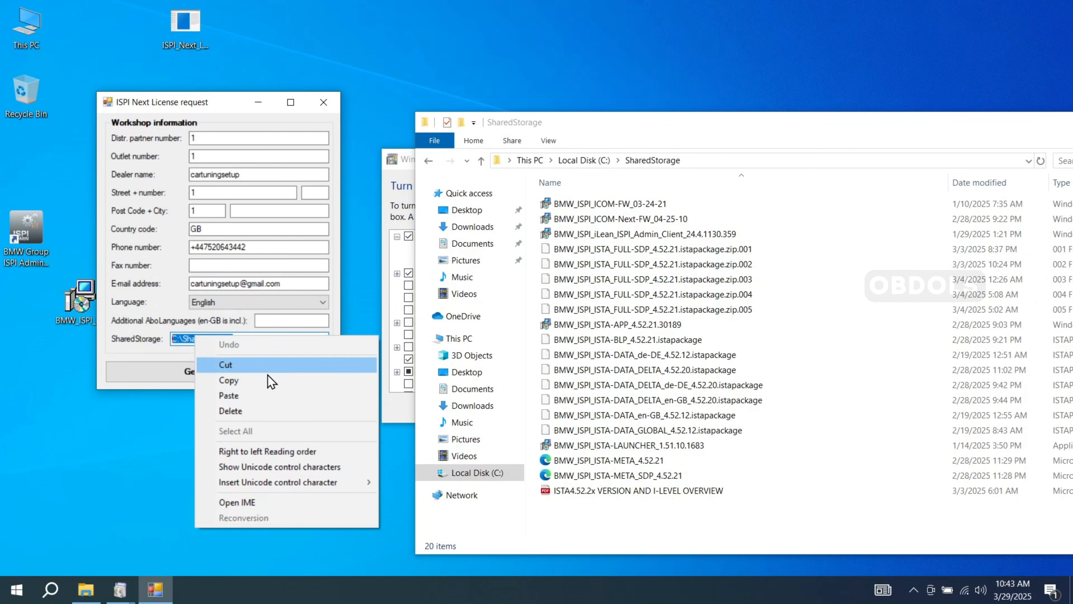
pyautogui.click(266, 398)
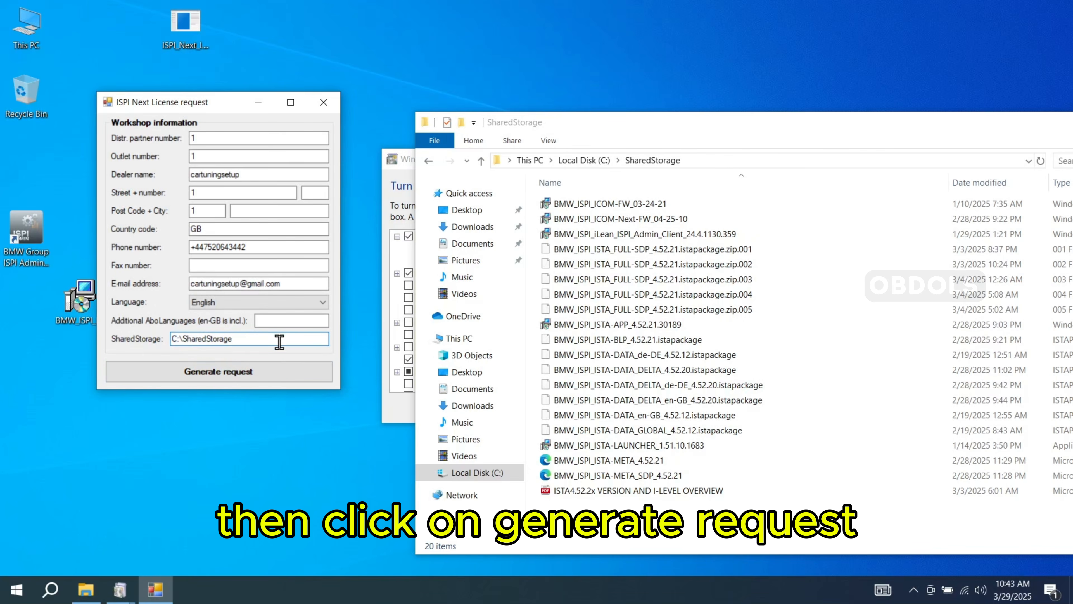
pyautogui.click(245, 371)
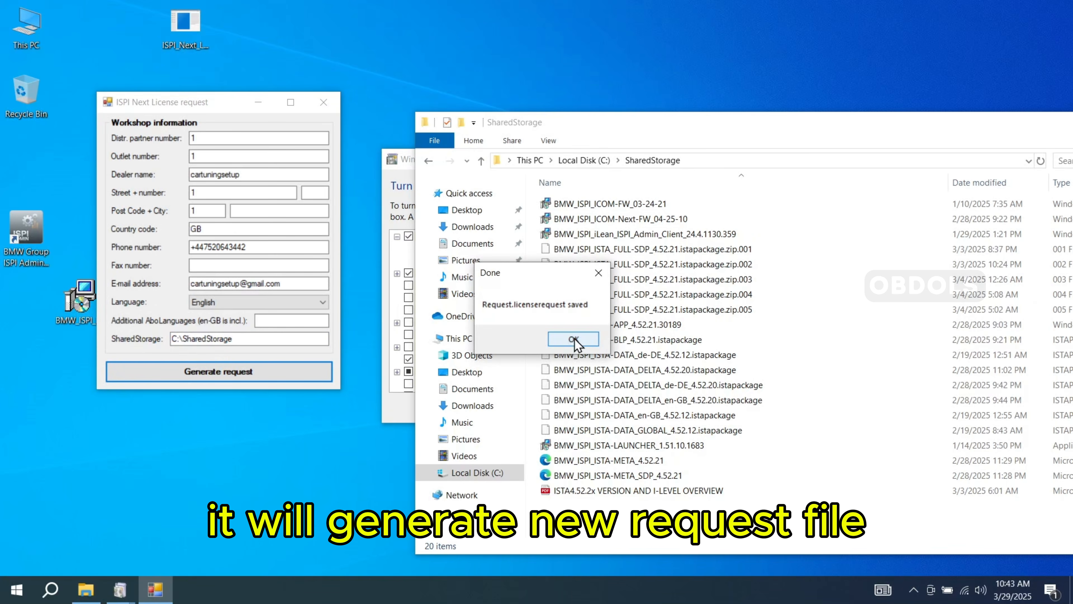
pyautogui.click(573, 338)
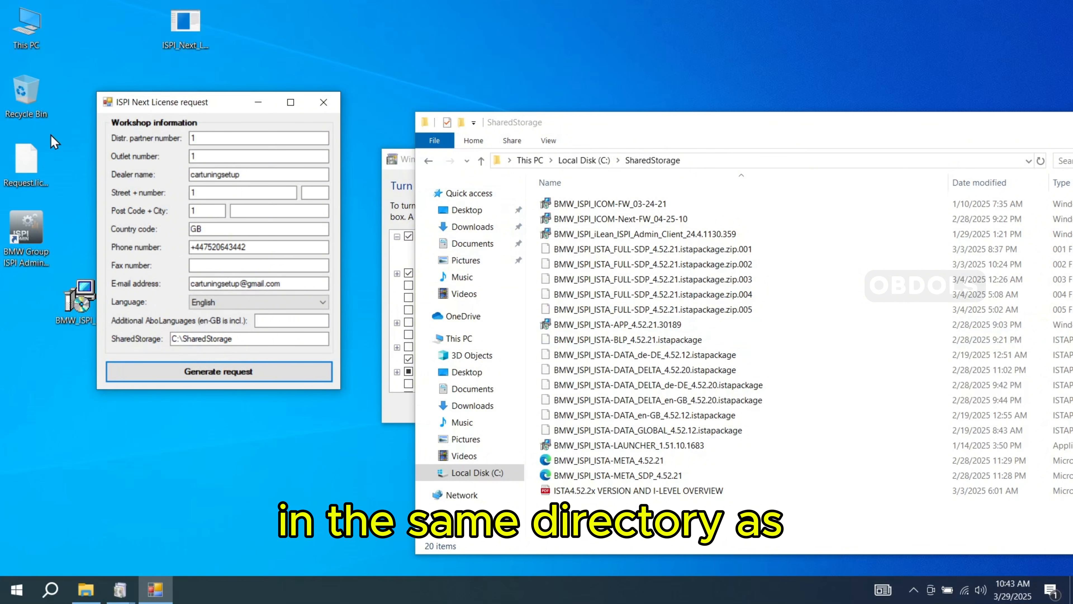
# - Copy the generated license request file from the desktop, and reposition the ISPI Admin Client folder beside the license request app
pyautogui.rightClick(22, 166)
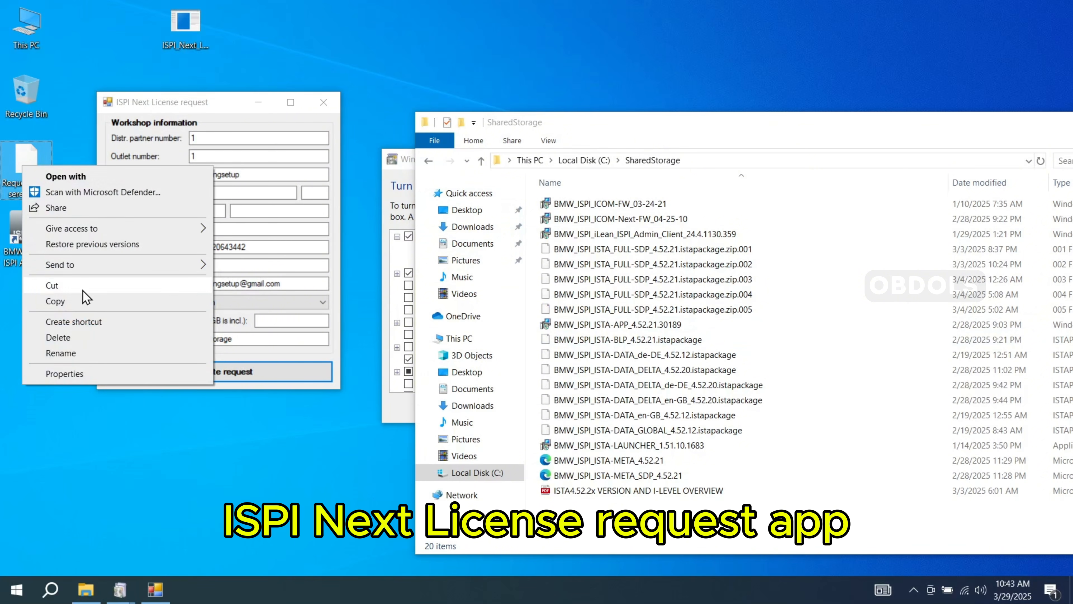
pyautogui.click(84, 304)
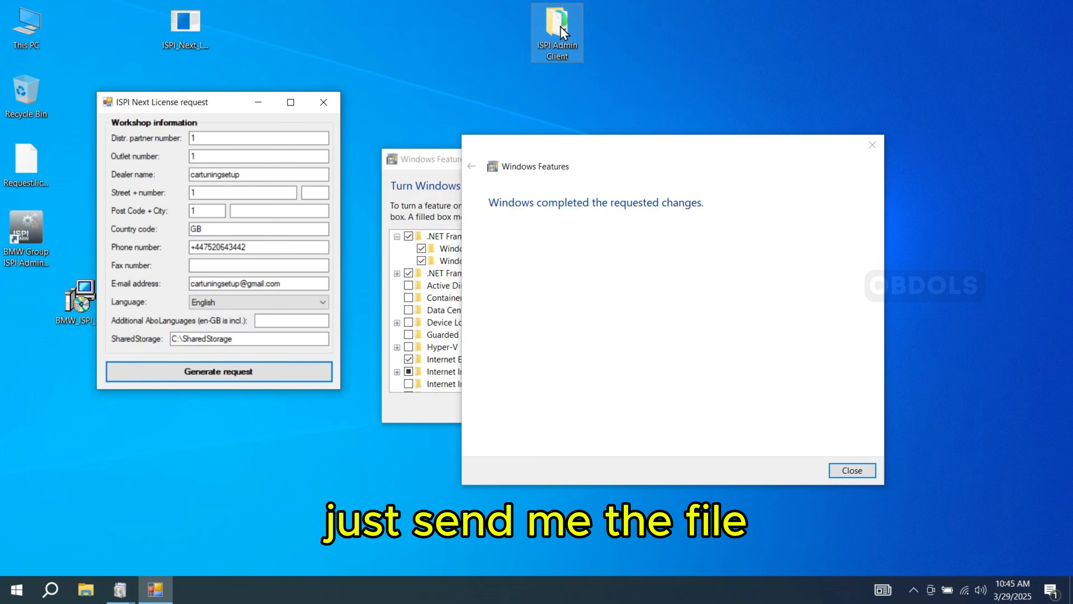
pyautogui.moveTo(560, 26); pyautogui.dragTo(387, 61)
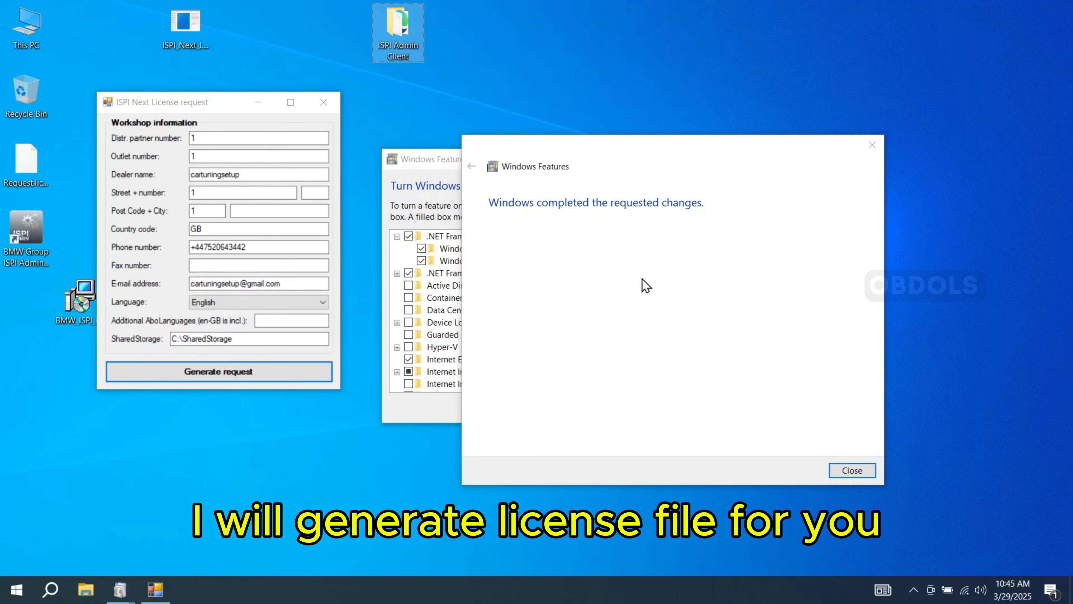
# - Close the Windows Features and license request windows, and copy all files inside the desktop's ISPI Admin Client folder
pyautogui.click(854, 470)
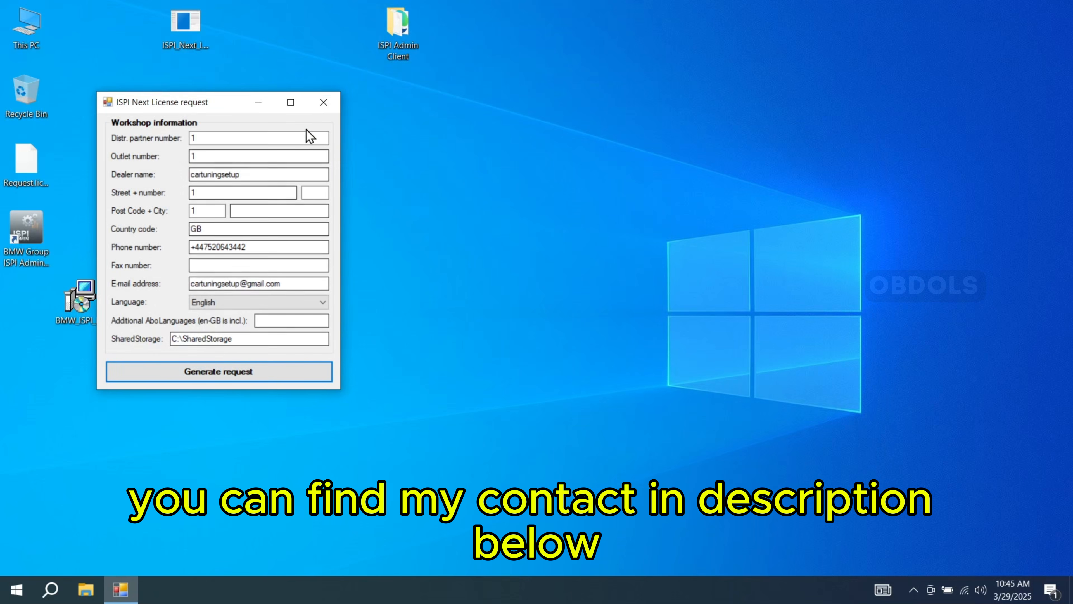
pyautogui.click(323, 102)
pyautogui.doubleClick(402, 32)
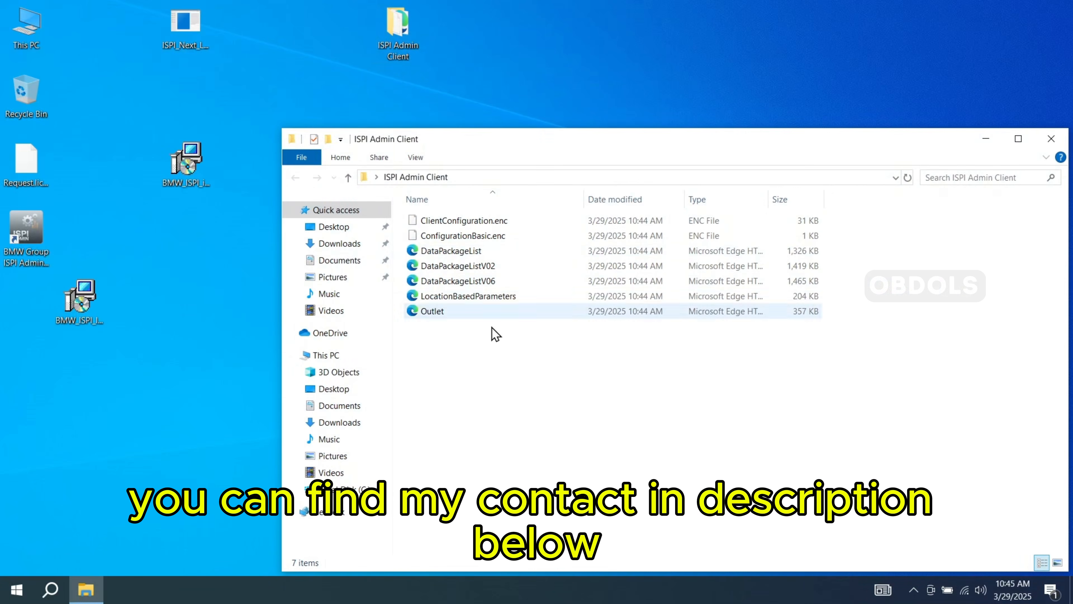
pyautogui.moveTo(462, 353); pyautogui.dragTo(454, 220)
pyautogui.rightClick(454, 233)
pyautogui.click(499, 337)
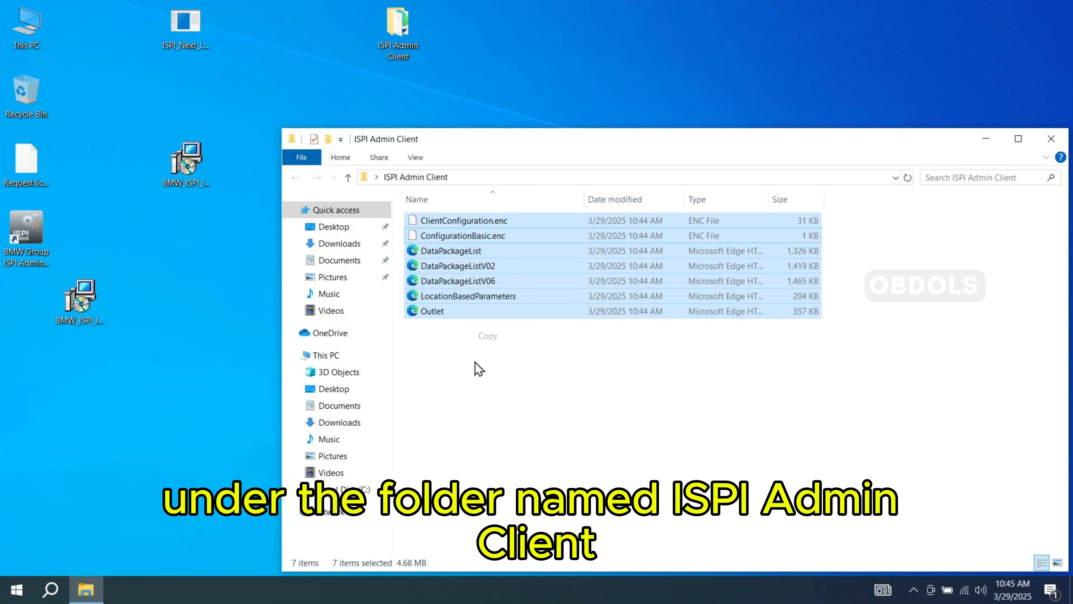
# - Open Local Disk (C:) and set the folder options to show hidden files, folders, and drives
pyautogui.click(326, 355)
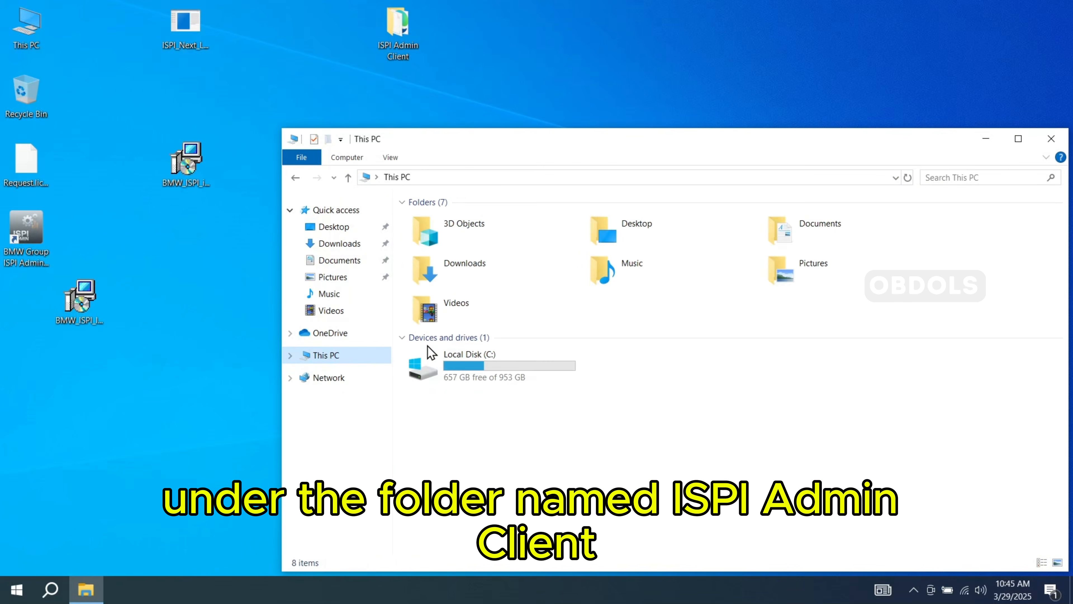
pyautogui.doubleClick(472, 367)
pyautogui.click(416, 159)
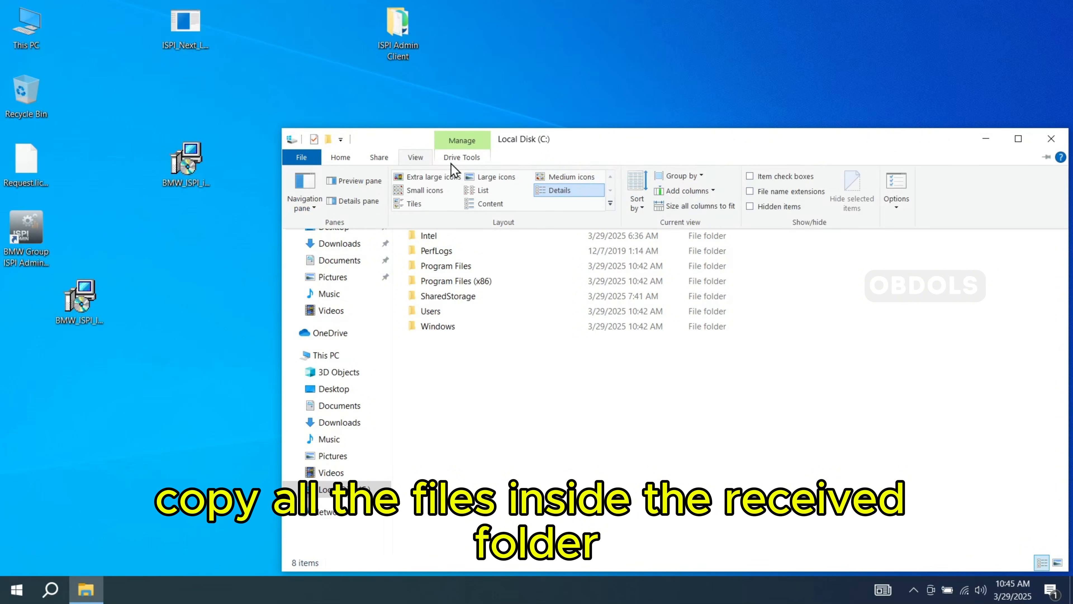
pyautogui.click(891, 206)
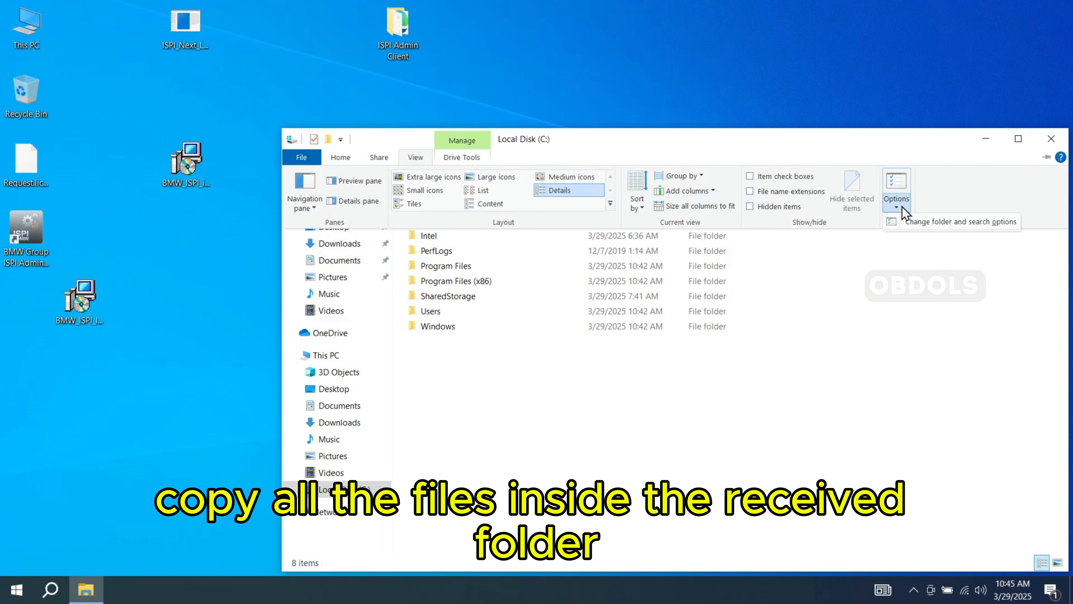
pyautogui.click(902, 223)
pyautogui.click(355, 235)
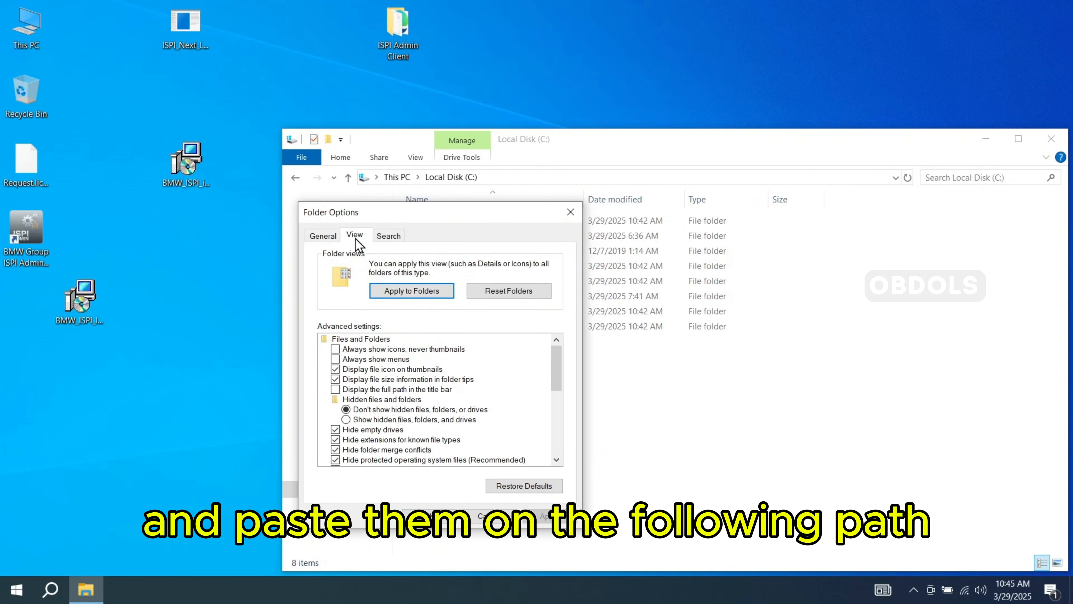
pyautogui.click(391, 420)
pyautogui.click(545, 516)
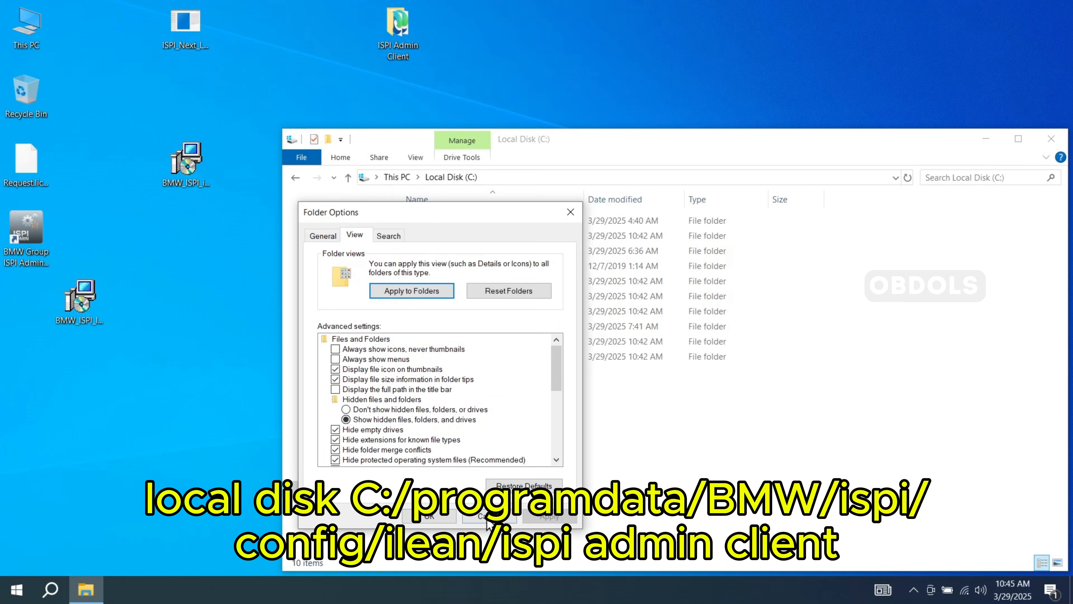
pyautogui.click(429, 516)
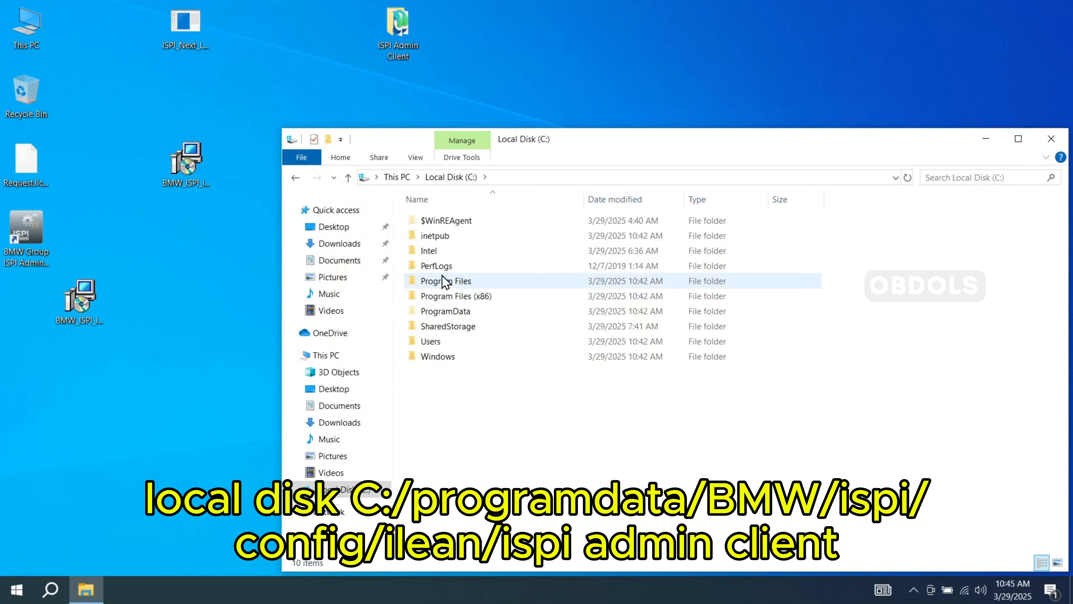
# - Open the folder C:\ProgramData\BMW\ISPI\config\iLean\ISPI Admin Client
pyautogui.doubleClick(471, 313)
pyautogui.doubleClick(460, 225)
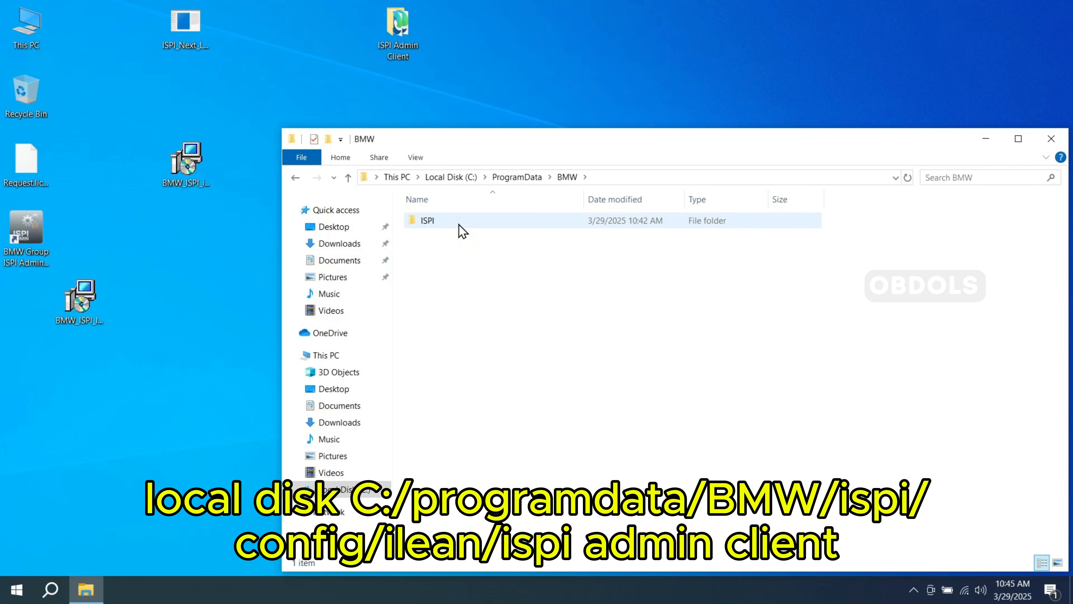
pyautogui.doubleClick(460, 224)
pyautogui.doubleClick(459, 225)
pyautogui.doubleClick(460, 224)
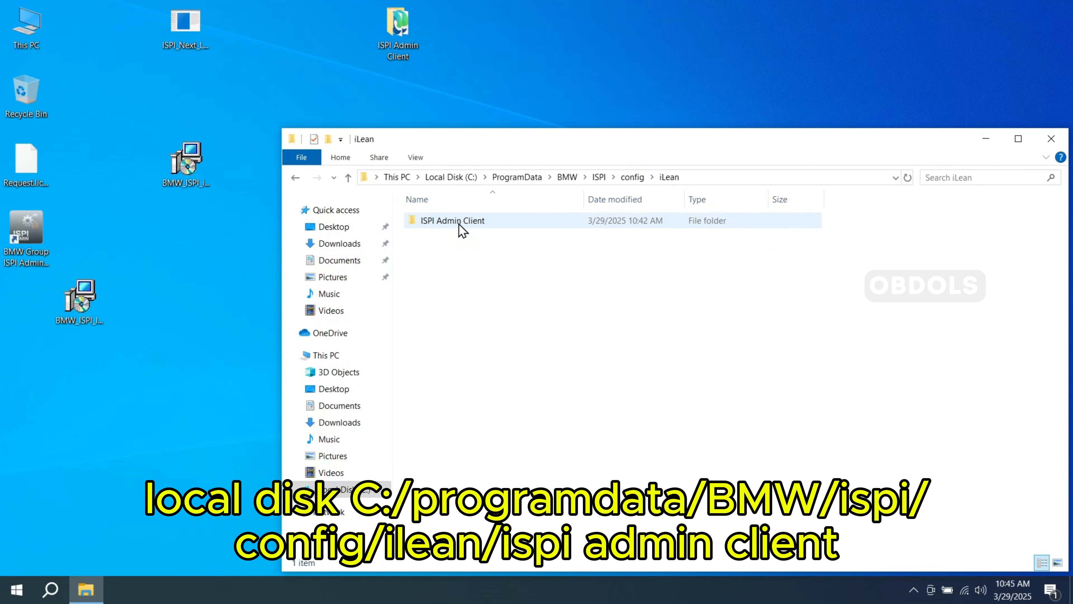
pyautogui.doubleClick(459, 224)
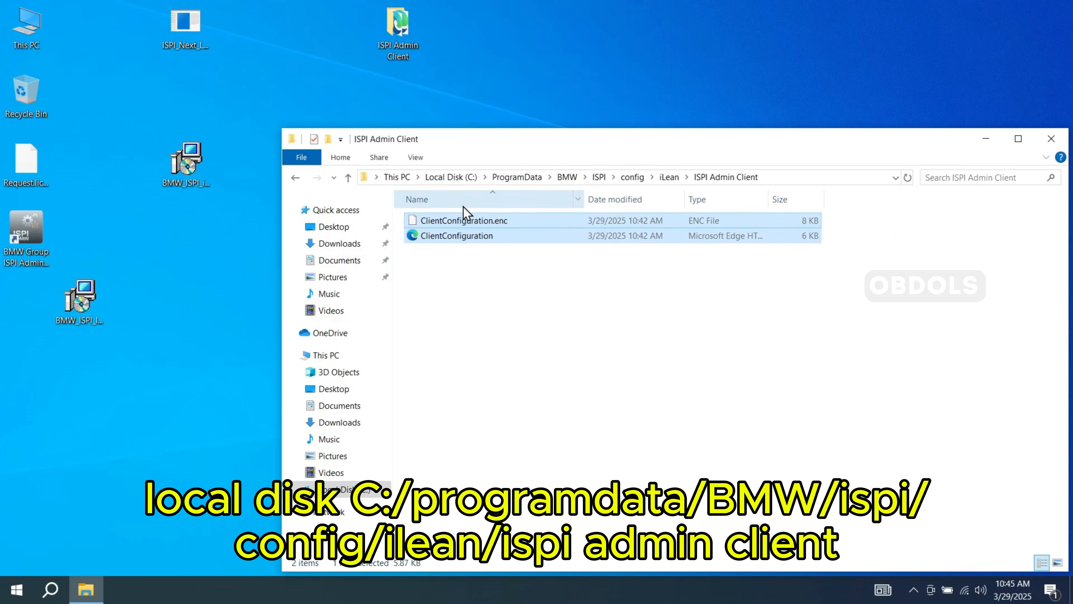
# - Delete both existing ClientConfiguration files from the ISPI Admin Client configuration folder
pyautogui.rightClick(500, 249)
pyautogui.moveTo(507, 258); pyautogui.dragTo(460, 211)
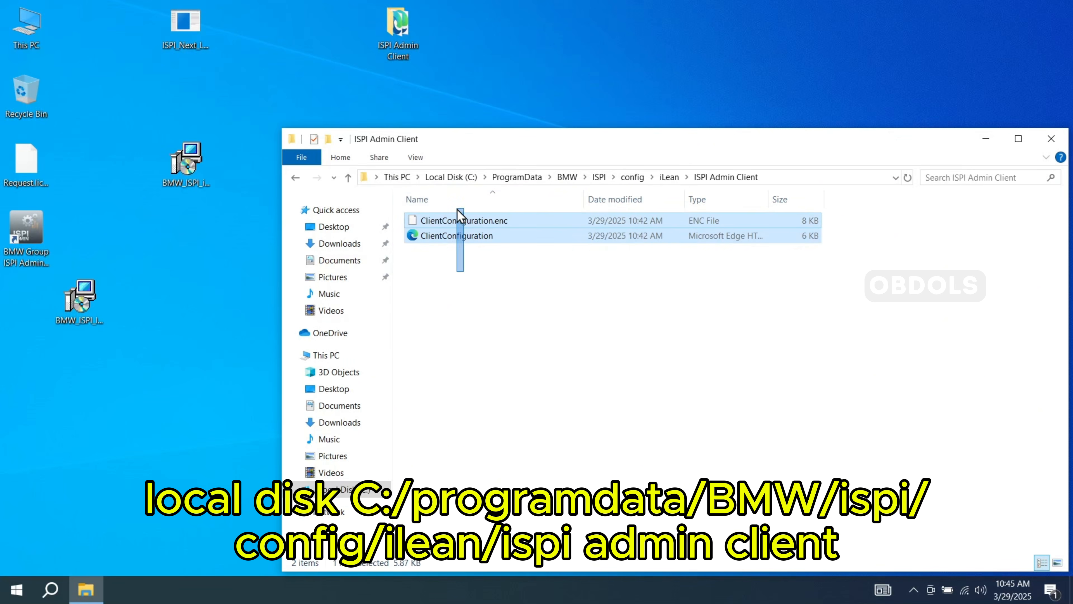
pyautogui.rightClick(461, 235)
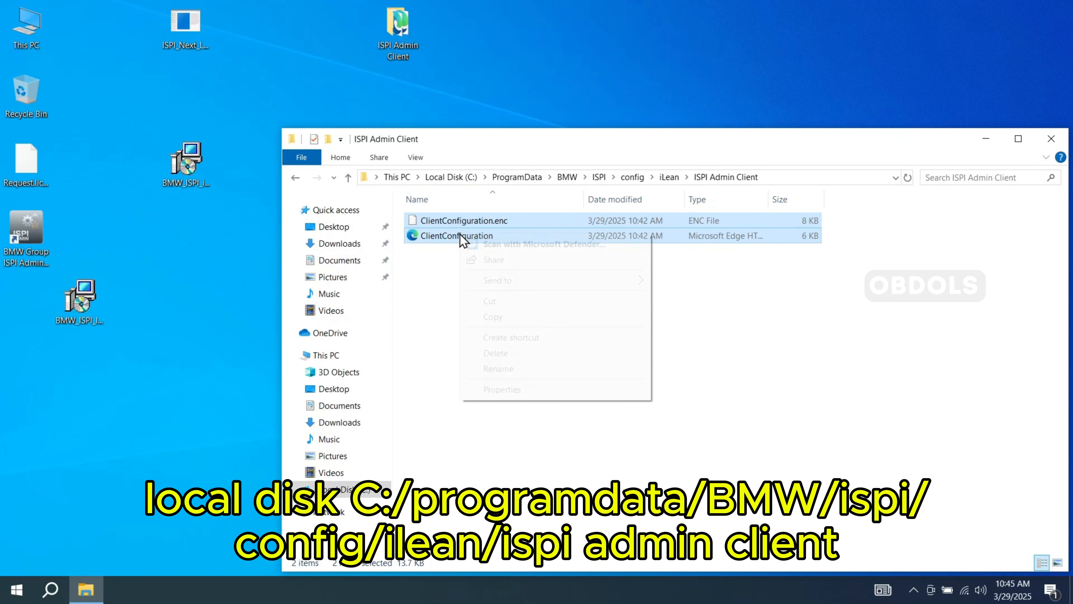
pyautogui.click(507, 353)
# - Paste the copied license files into the emptied ISPI Admin Client configuration folder and close its window
pyautogui.rightClick(492, 306)
pyautogui.click(538, 399)
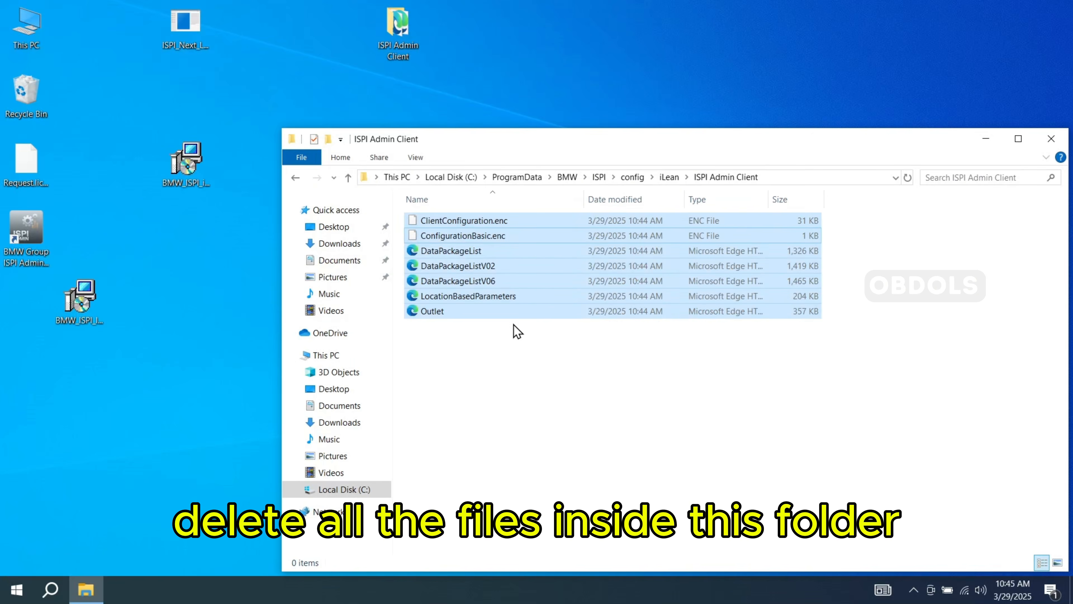
pyautogui.click(1051, 140)
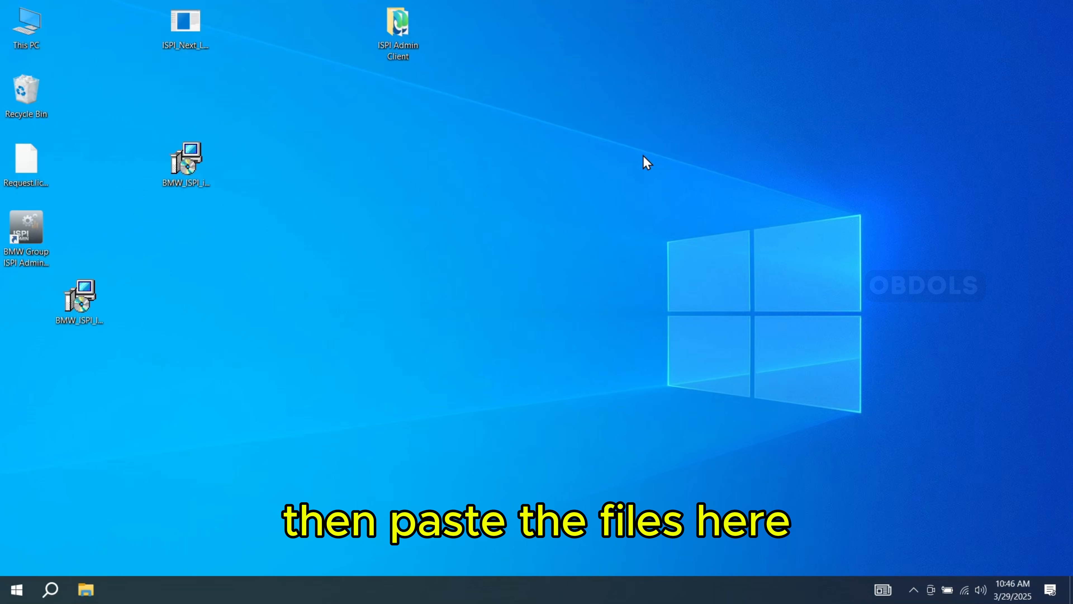
# - Launch the BMW Group ISPI Admin Client, check its registration, device information and rights of use, and close it
pyautogui.doubleClick(26, 230)
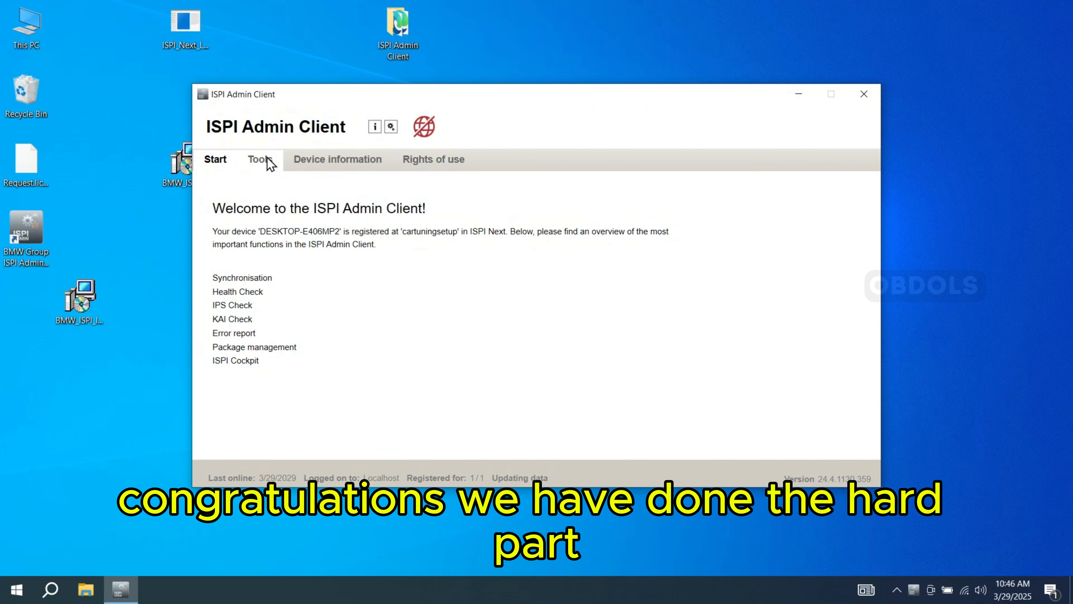
pyautogui.click(262, 160)
pyautogui.click(336, 159)
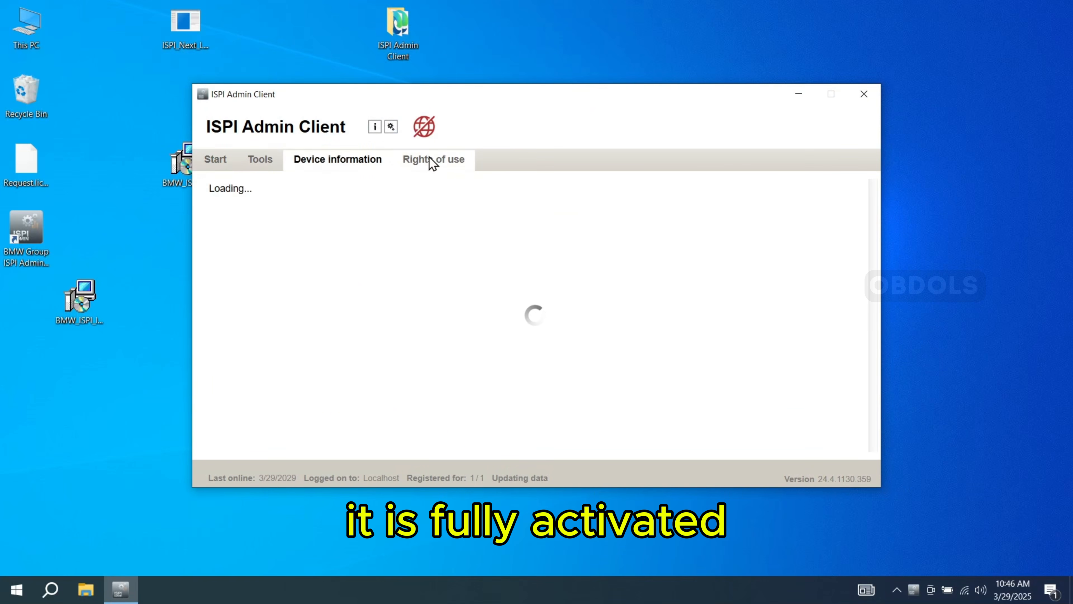
pyautogui.click(612, 380)
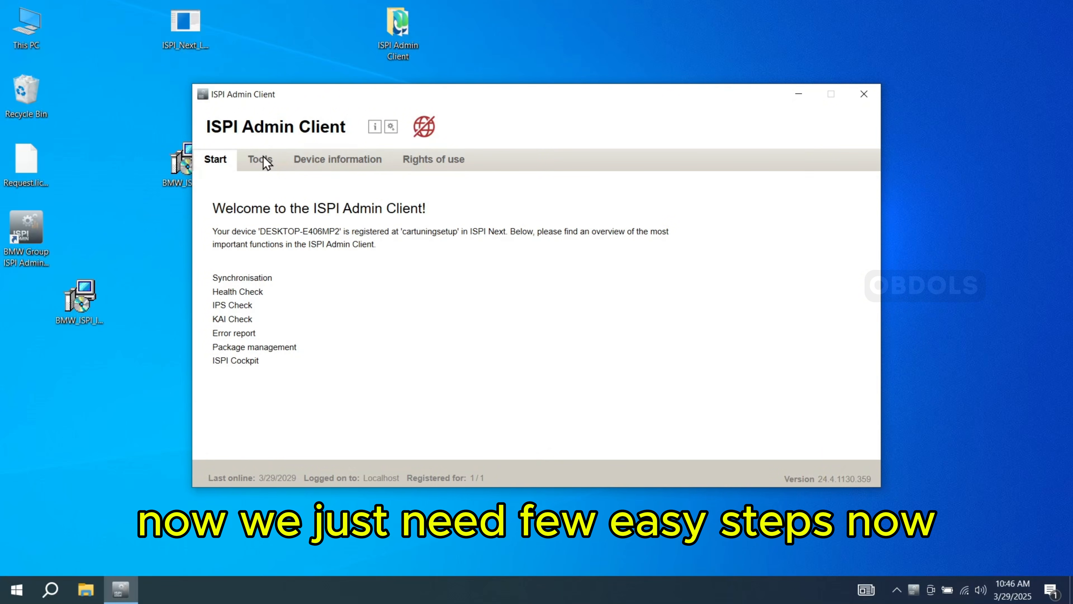
pyautogui.click(319, 161)
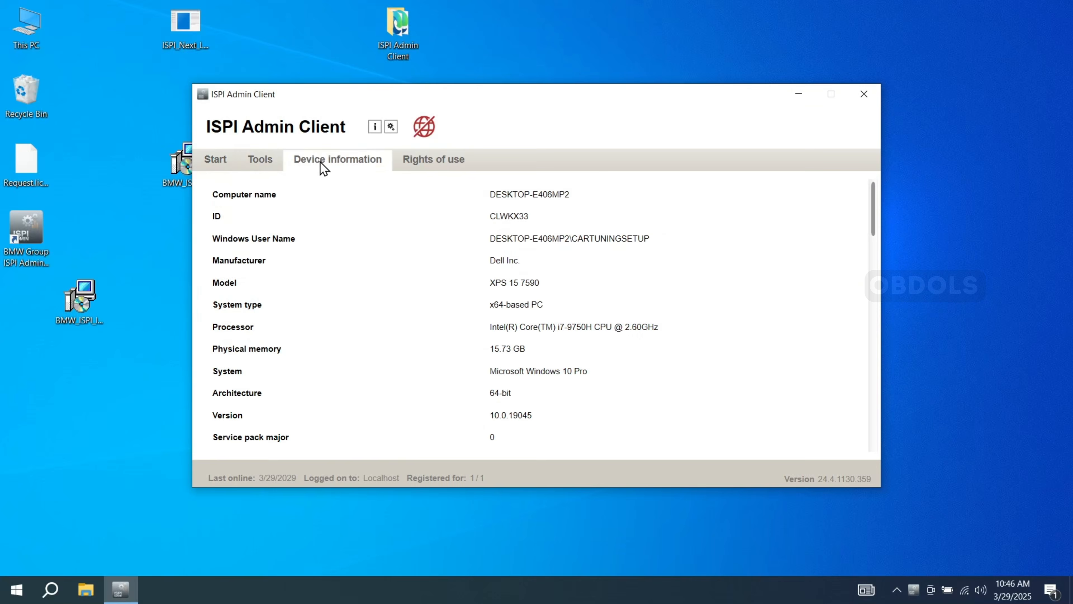
pyautogui.scroll(-2, 564, 292)
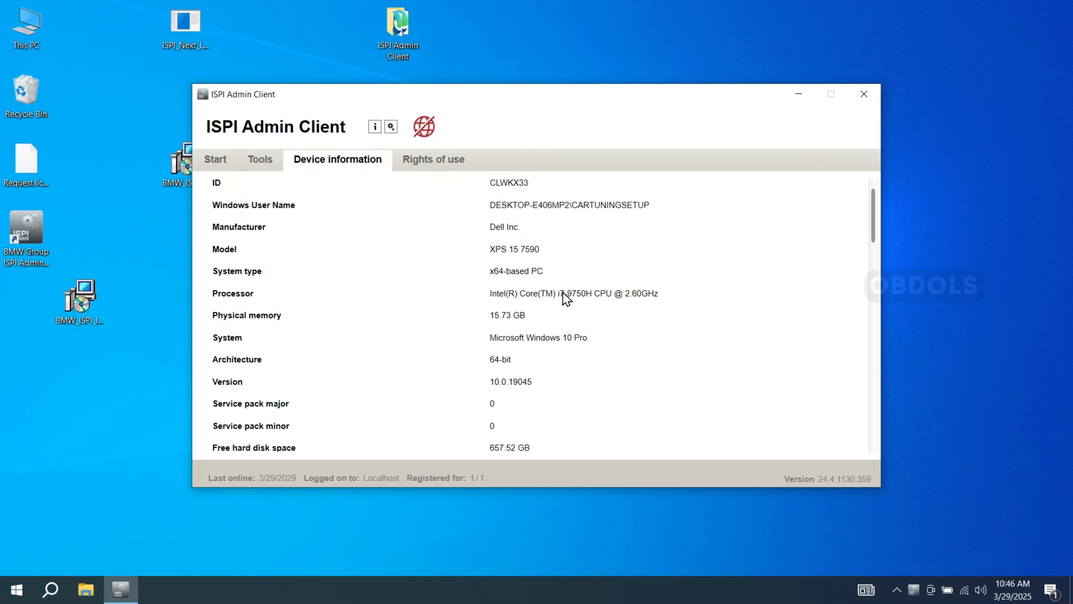
pyautogui.click(410, 165)
pyautogui.scroll(-3, 545, 330)
pyautogui.scroll(3, 545, 330)
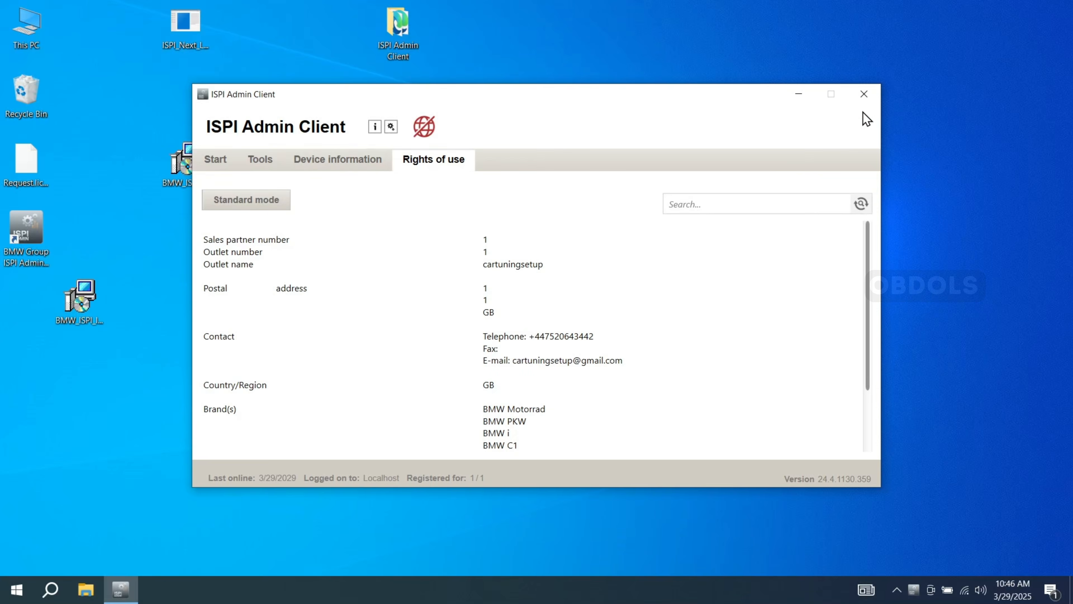
pyautogui.click(863, 94)
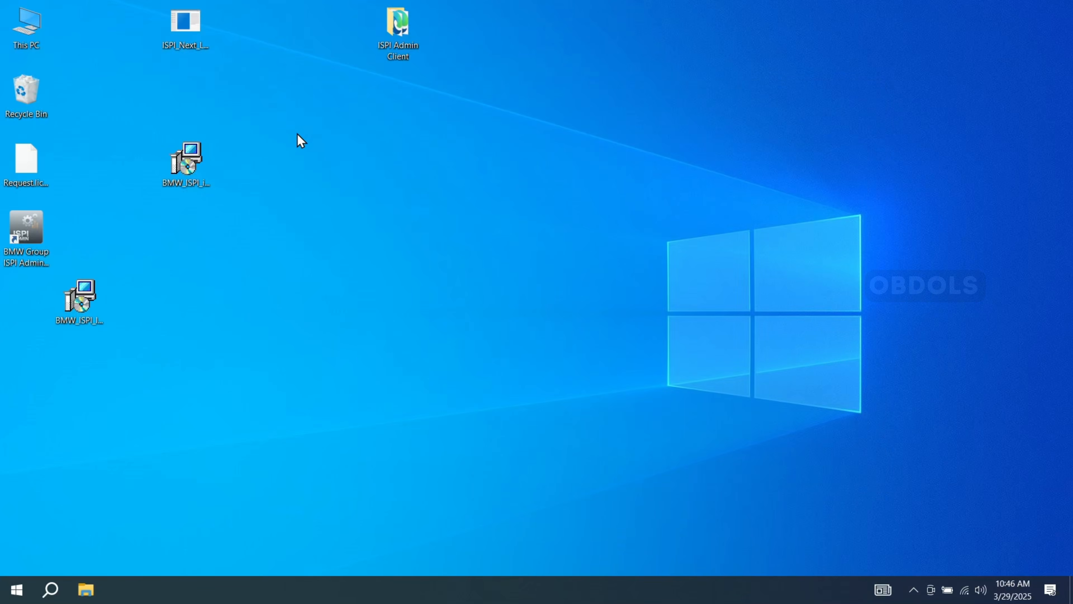
# - Delete the ISPI Admin Client installer from the desktop, and move the ISTA Launcher installer into clear space and run it
pyautogui.click(184, 175)
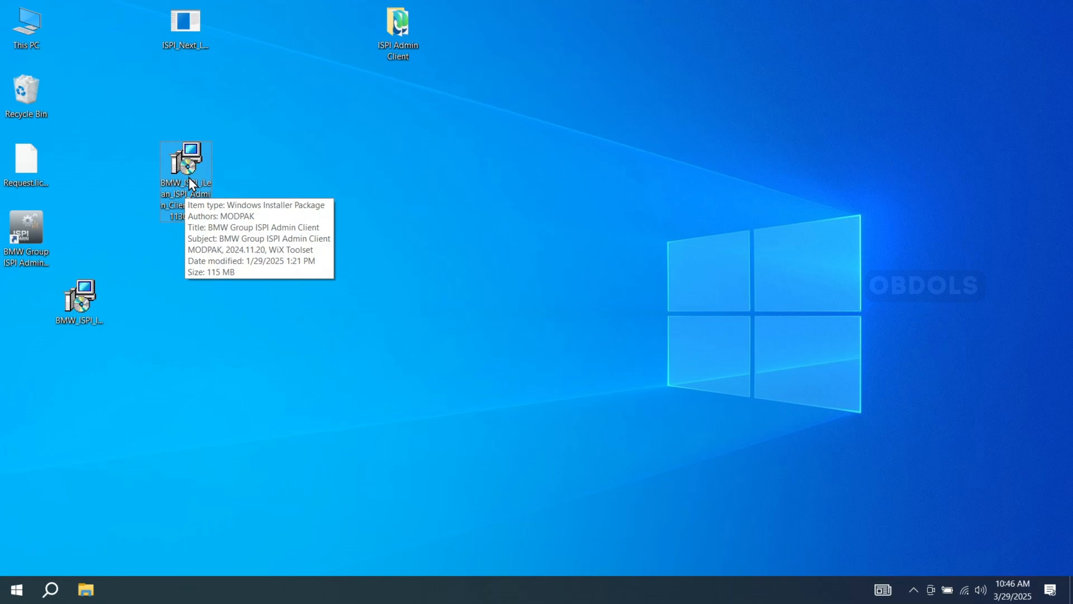
pyautogui.rightClick(188, 177)
pyautogui.click(222, 406)
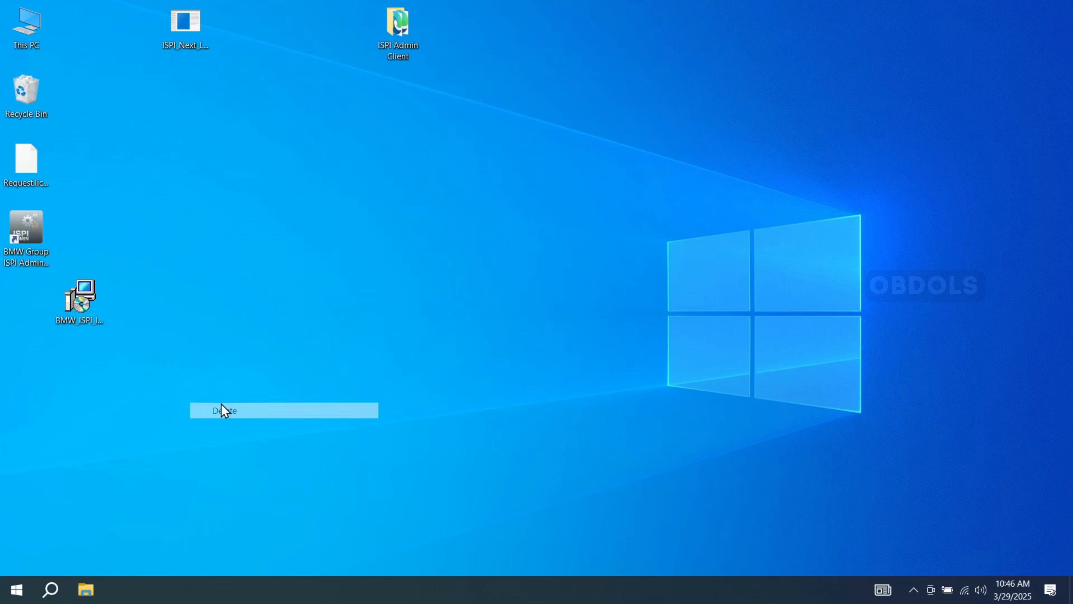
pyautogui.moveTo(86, 298); pyautogui.dragTo(300, 206)
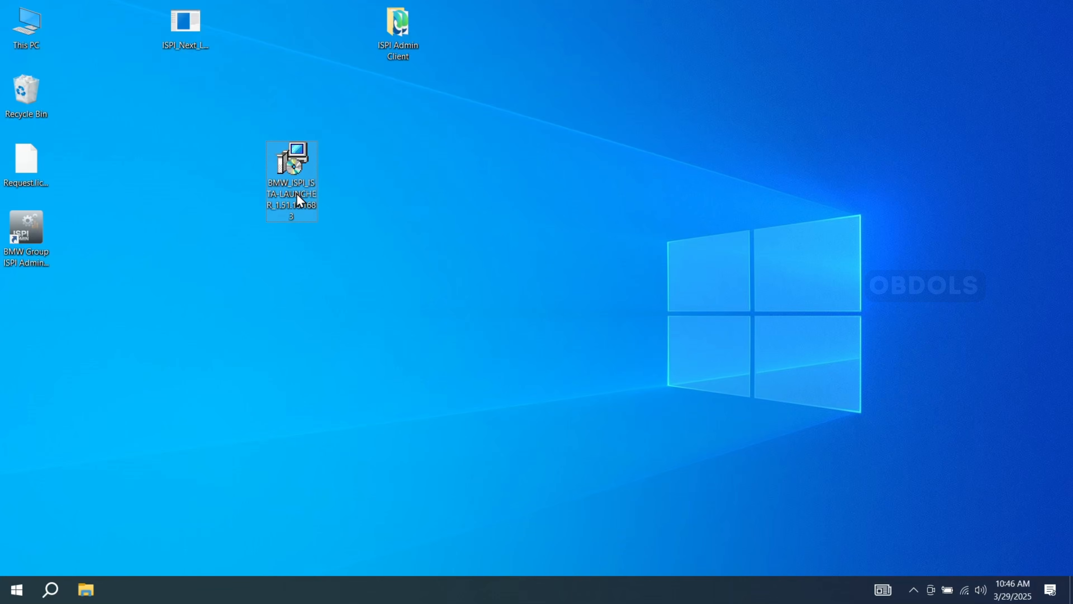
pyautogui.doubleClick(301, 163)
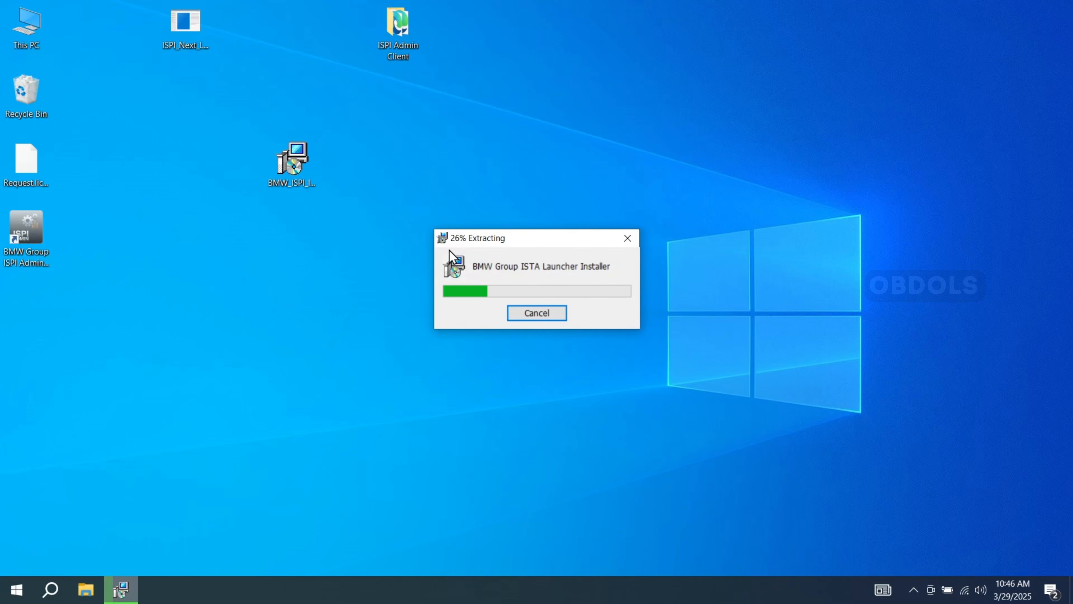
# - Delete the ISPI Admin Client folder, the ISPI Next license request app and the license request file from the desktop
pyautogui.rightClick(396, 34)
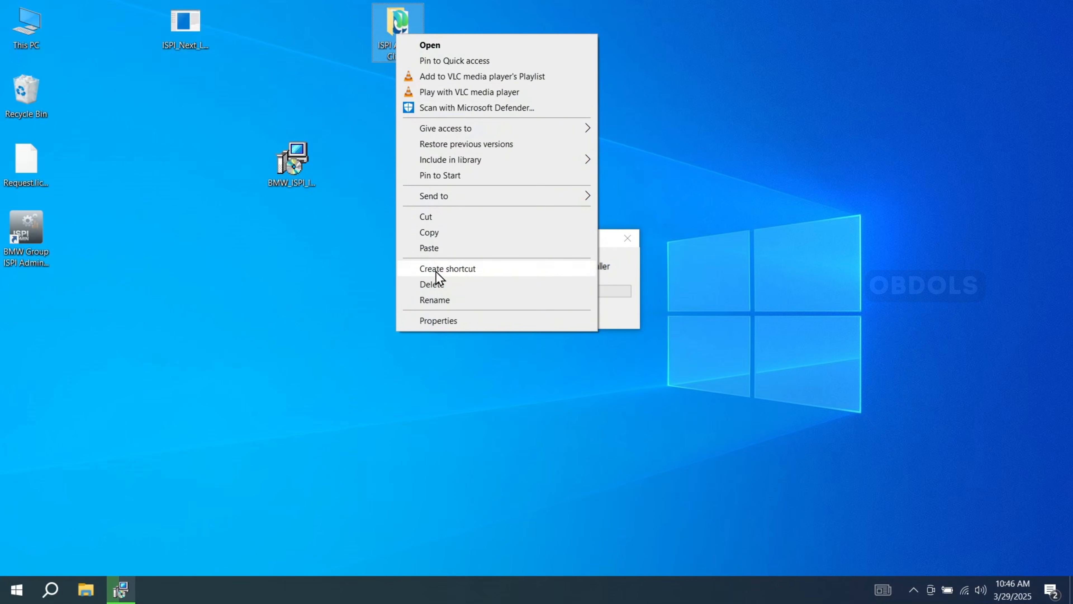
pyautogui.click(433, 283)
pyautogui.rightClick(190, 24)
pyautogui.click(232, 273)
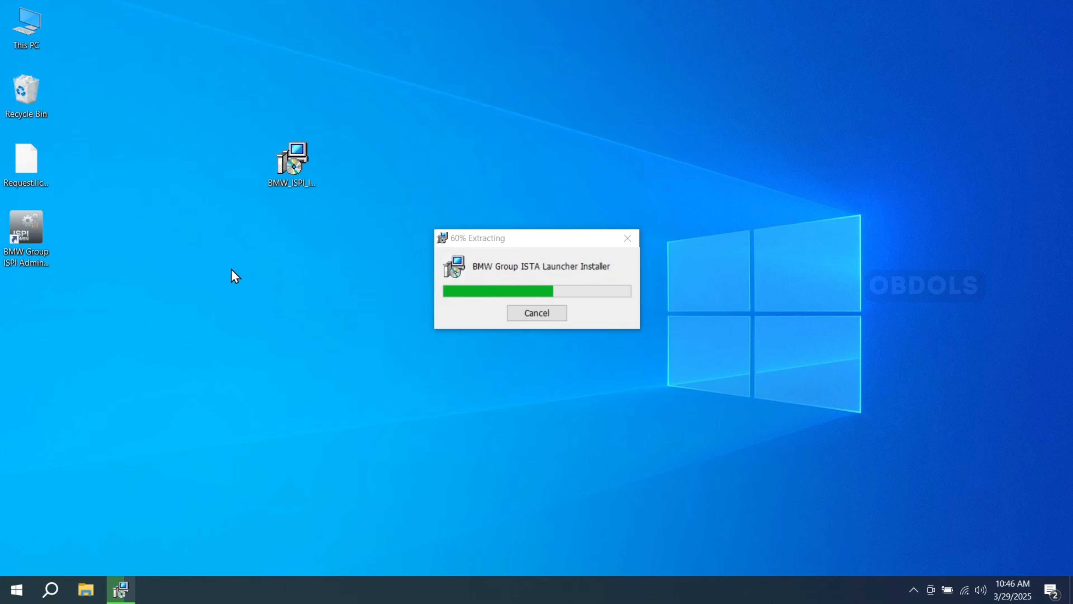
pyautogui.rightClick(29, 158)
pyautogui.click(89, 332)
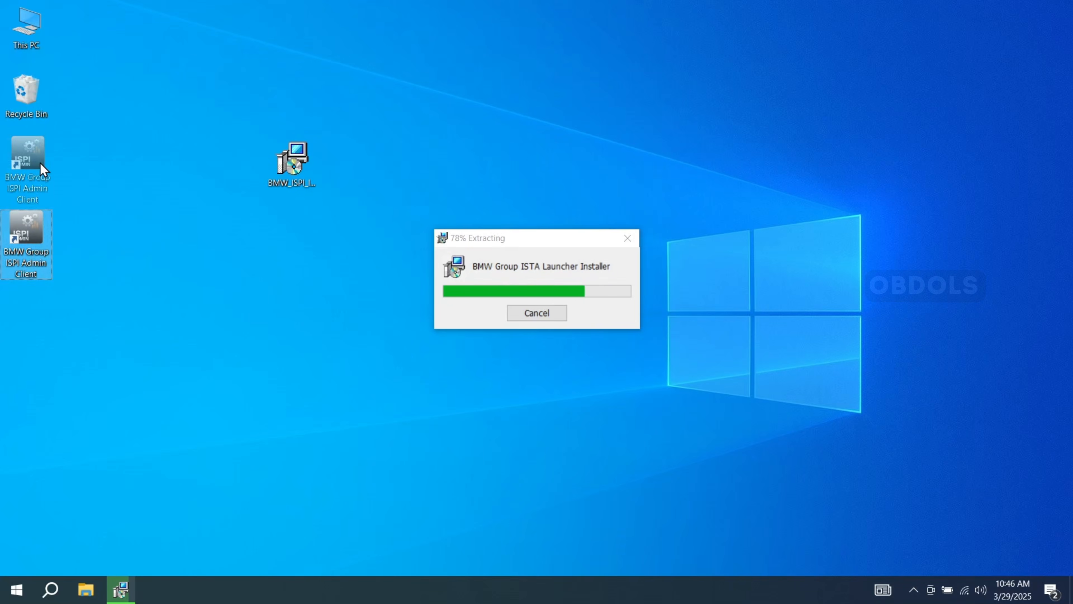
# - Agree to the license terms, install BMW Group ISTA Launcher, and close the completed setup
pyautogui.click(296, 178)
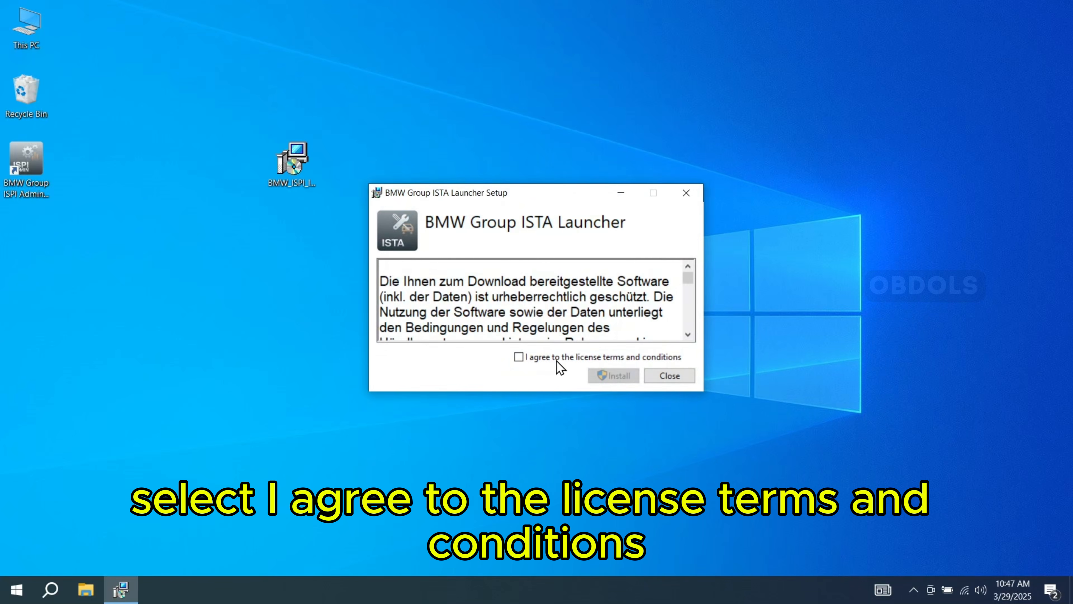
pyautogui.click(548, 358)
pyautogui.click(592, 375)
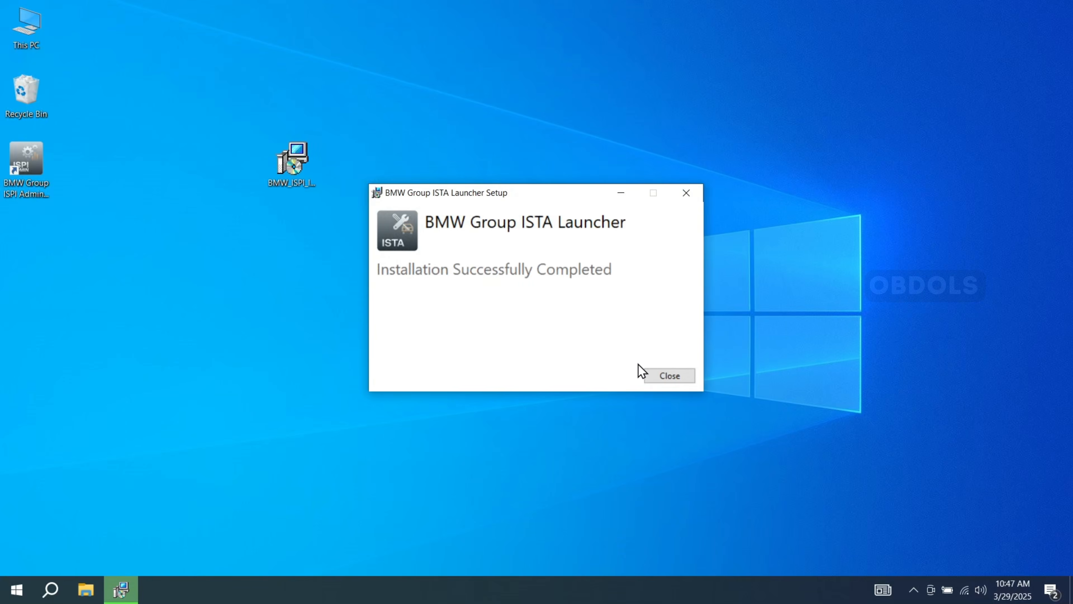
pyautogui.click(661, 373)
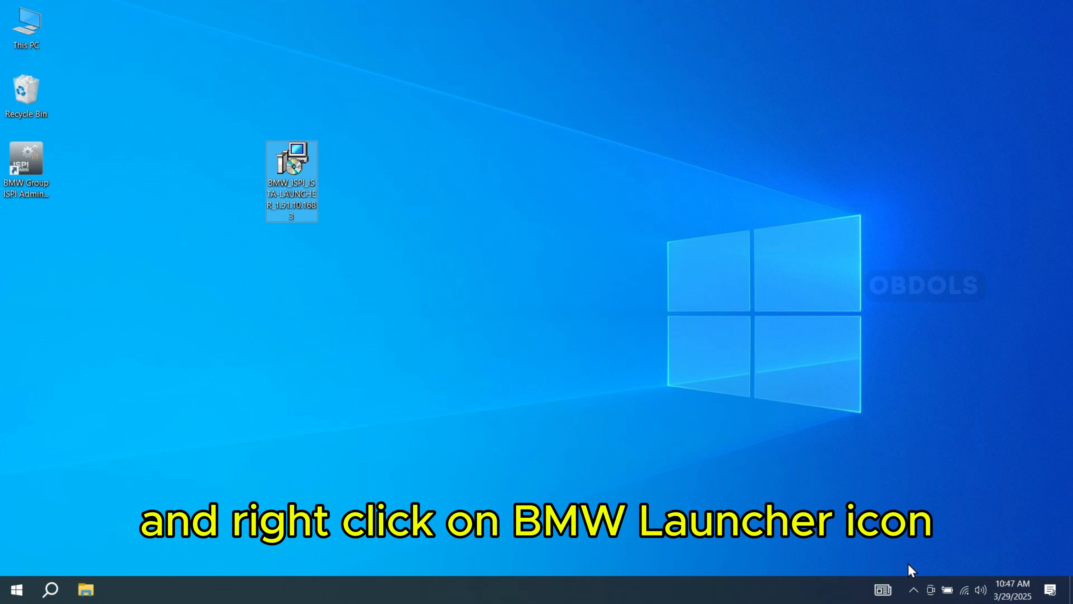
# - Display ISTA Launcher, start the ISTA installation, and choose the complete programming data (normal dealer installation) 4.52.21
pyautogui.click(914, 590)
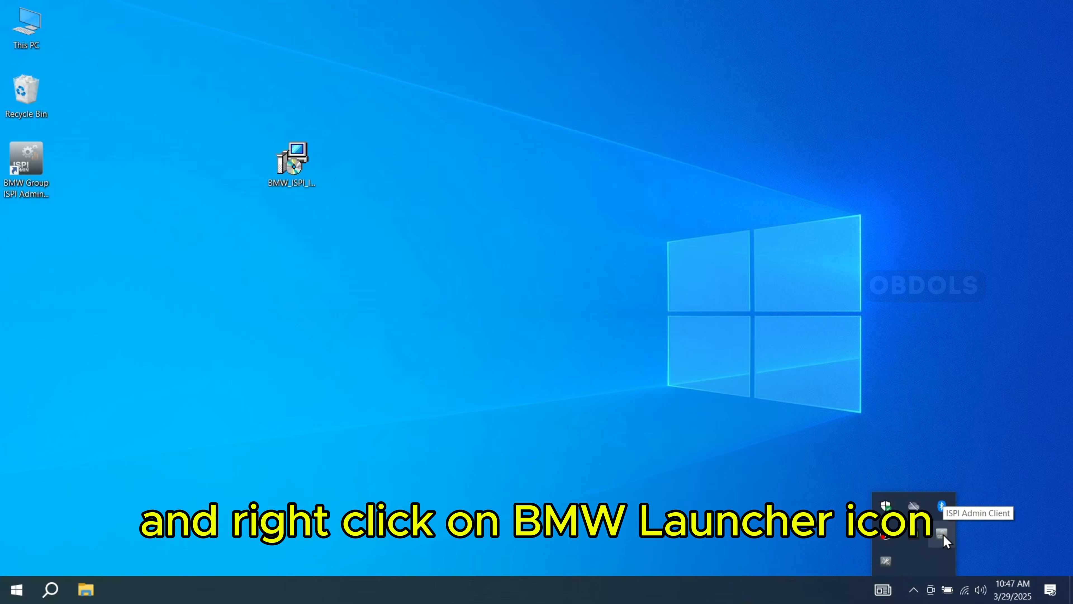
pyautogui.rightClick(885, 564)
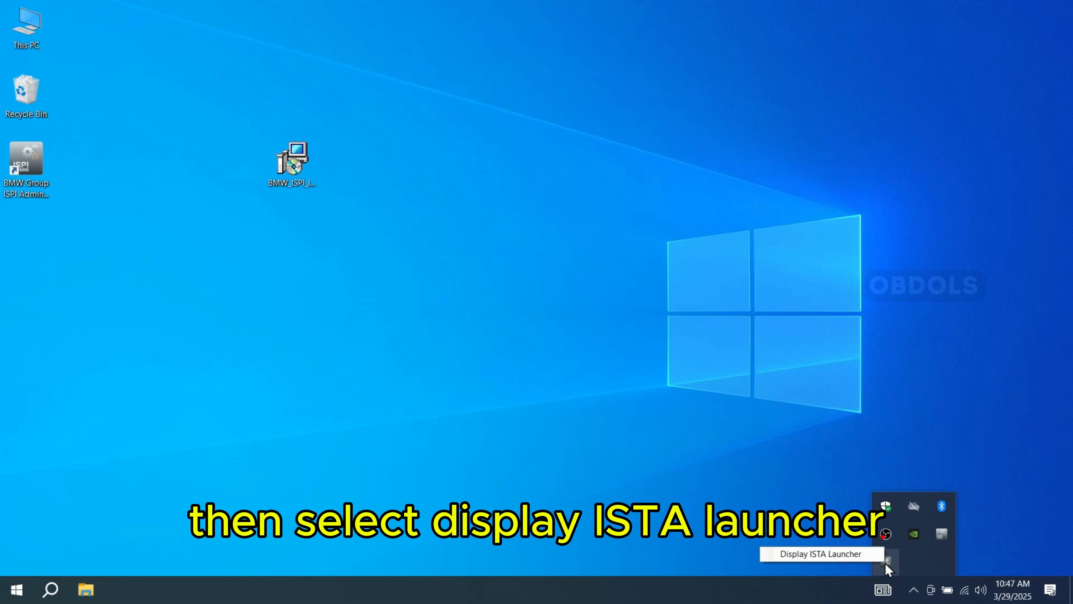
pyautogui.click(866, 555)
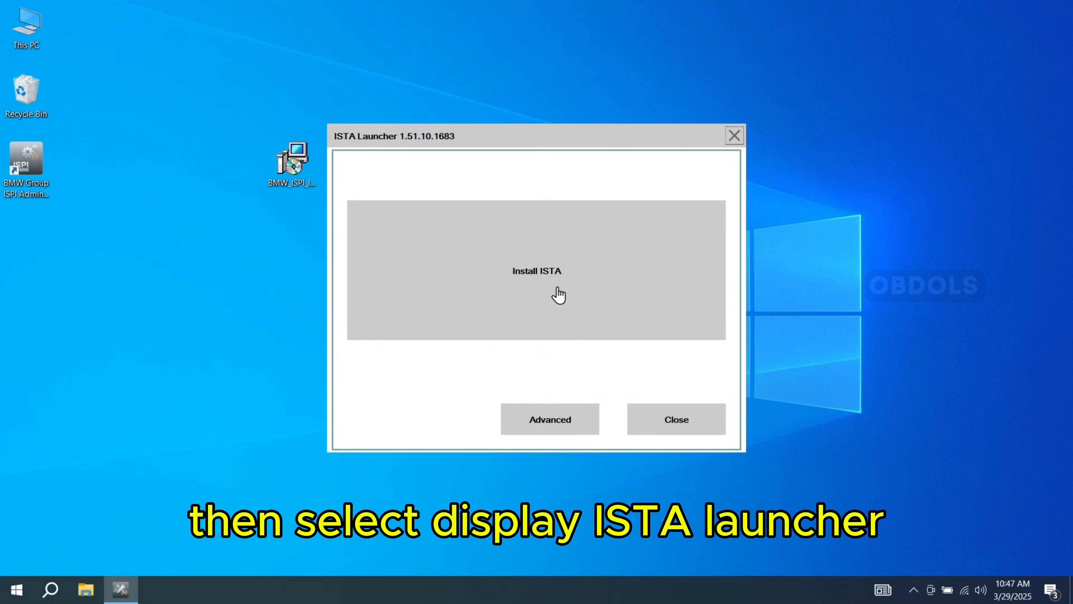
pyautogui.click(586, 283)
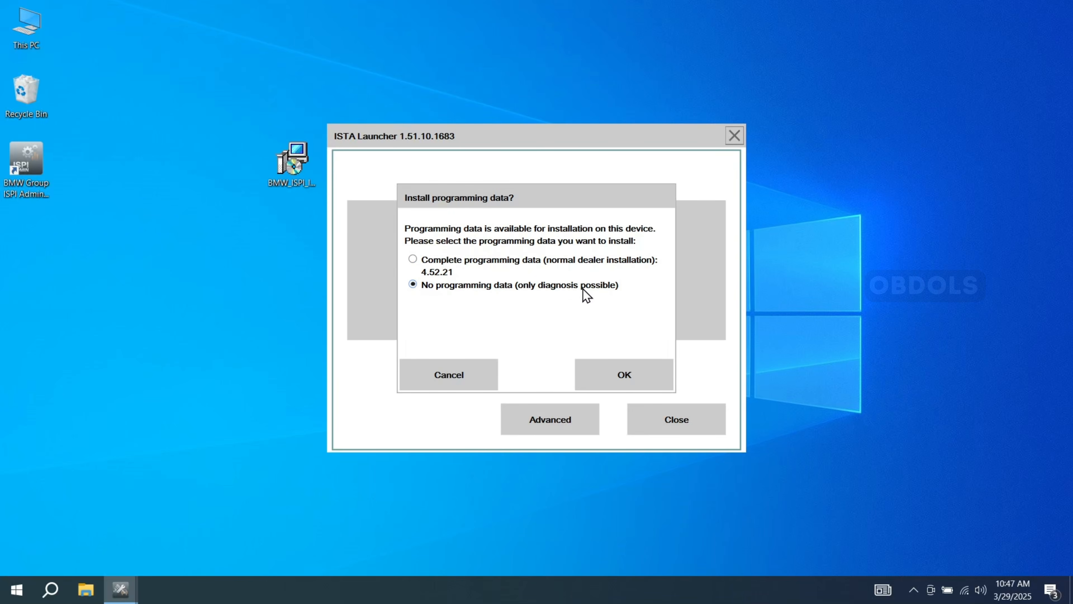
pyautogui.click(587, 260)
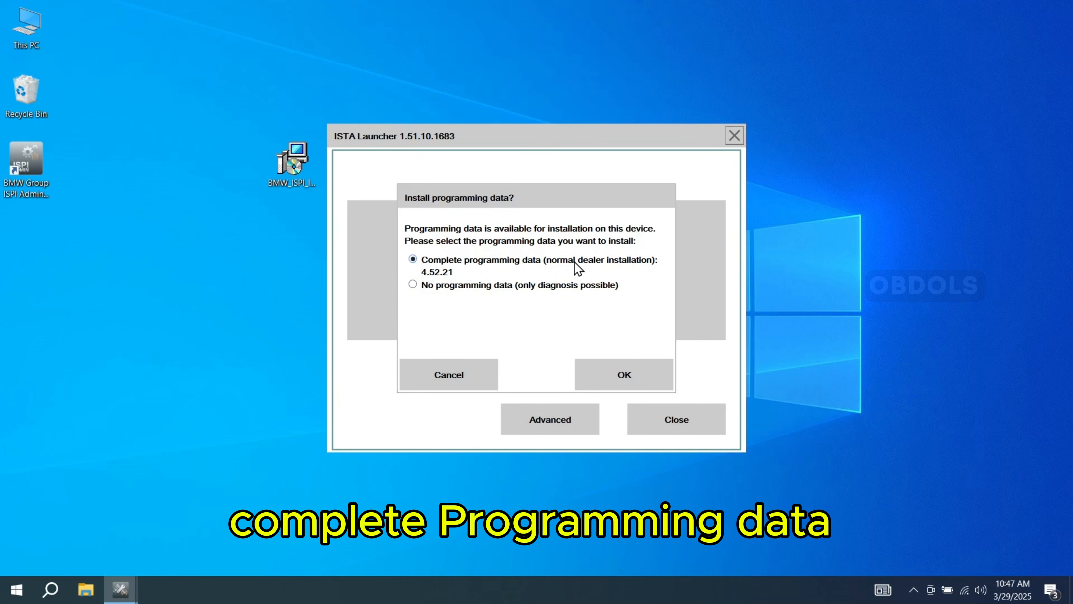
pyautogui.click(618, 375)
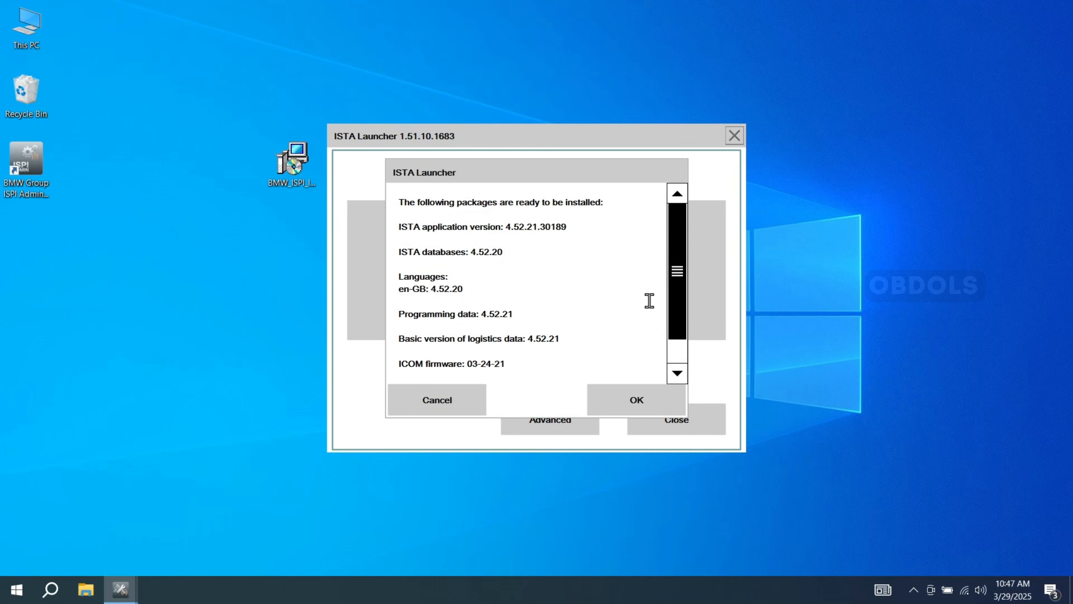
# - Review and confirm the packages ready for installation, accept the ISTA licensing agreement, and install ISTA
pyautogui.scroll(-1, 672, 258)
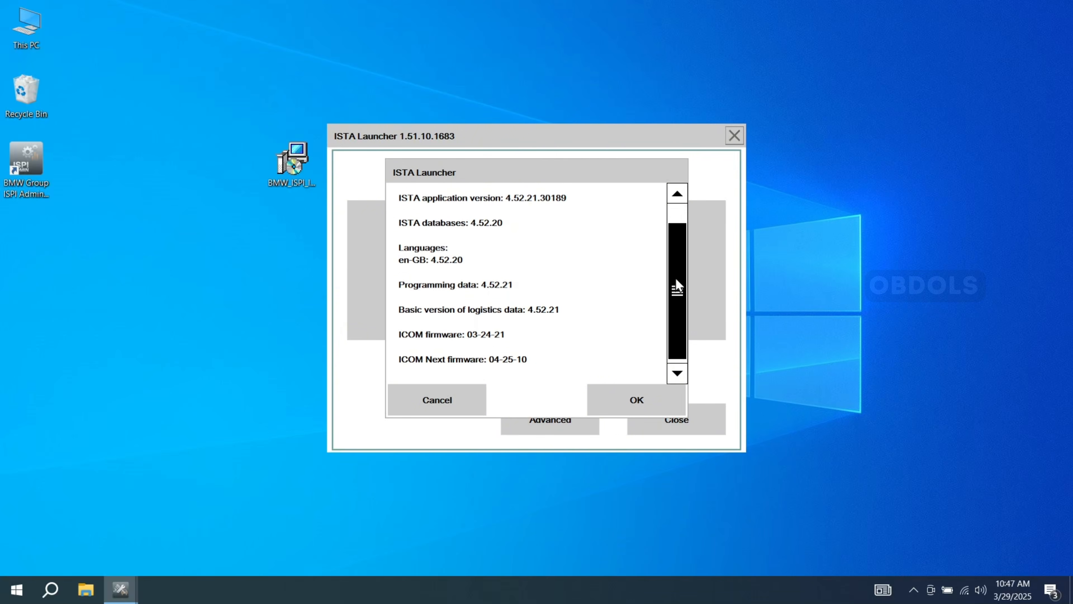
pyautogui.scroll(1, 677, 254)
pyautogui.click(643, 403)
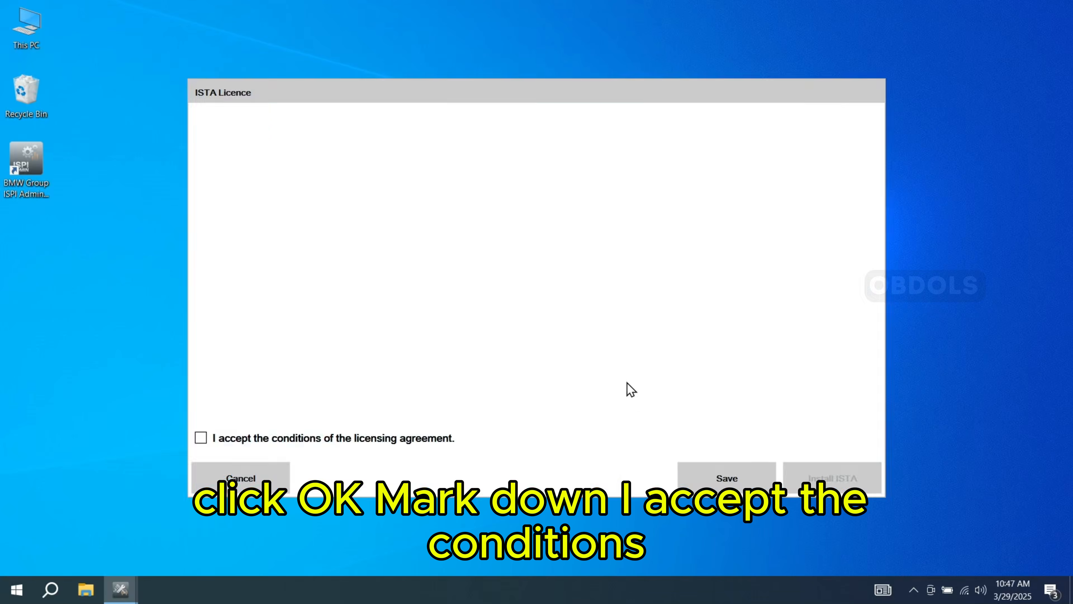
pyautogui.click(370, 439)
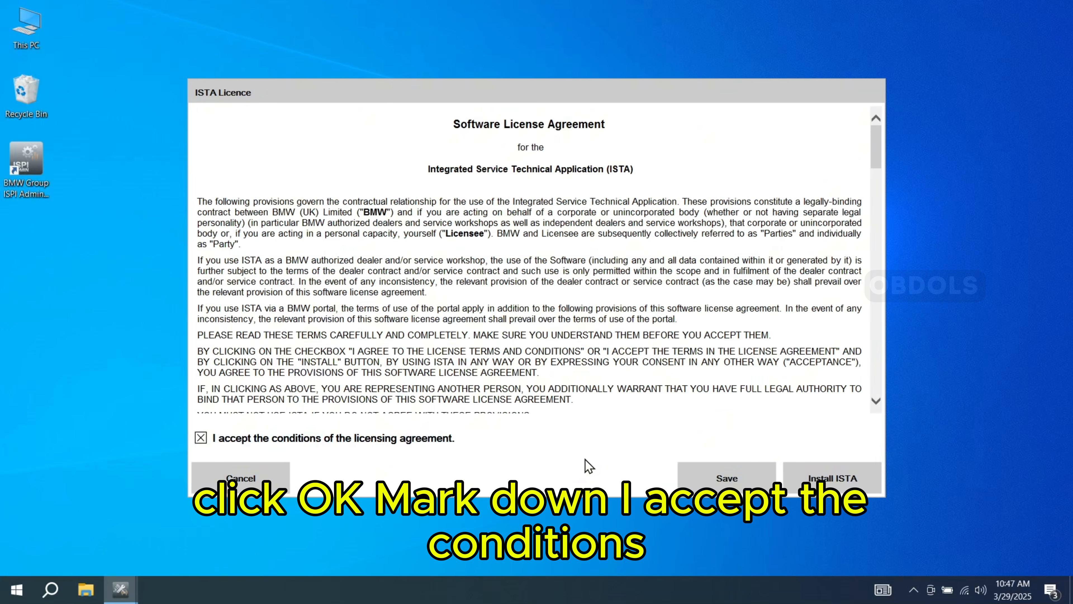
pyautogui.click(840, 481)
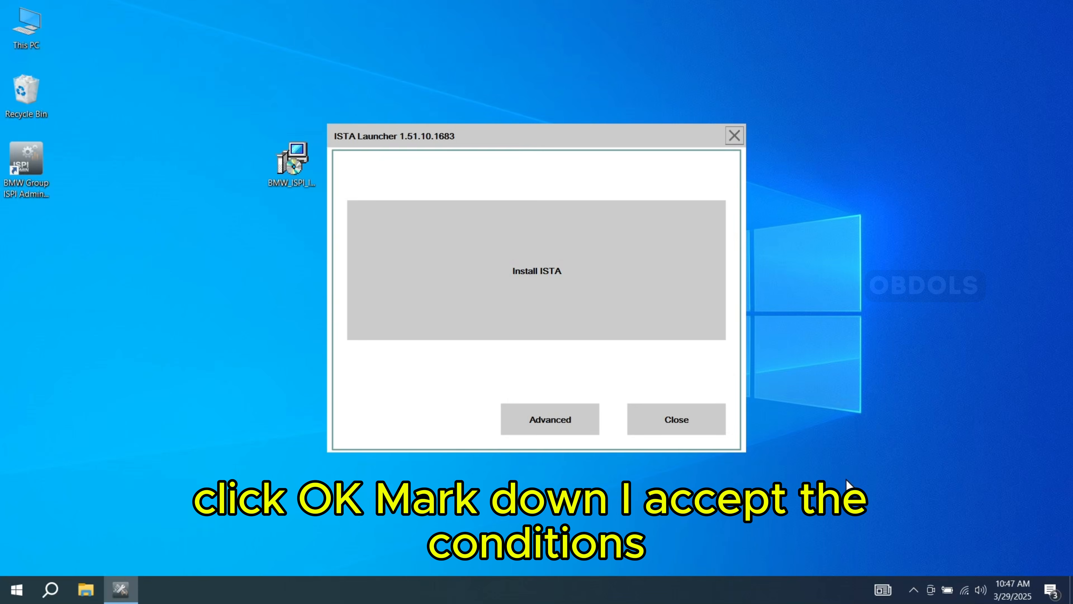
pyautogui.click(717, 331)
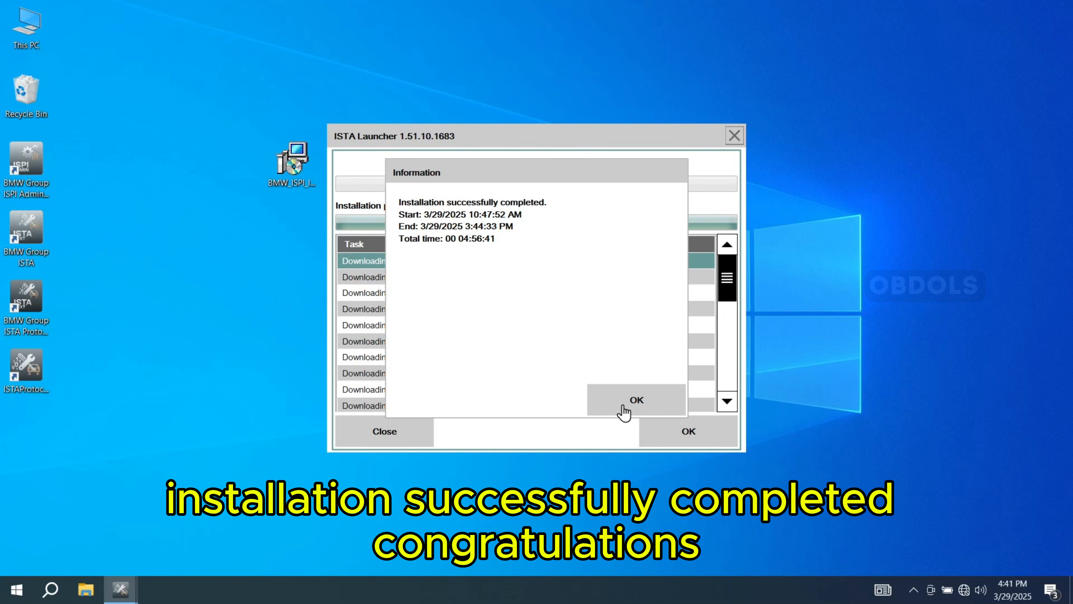
# - Acknowledge the finished installation, review the task list and installed component information, and close ISTA Launcher
pyautogui.click(623, 407)
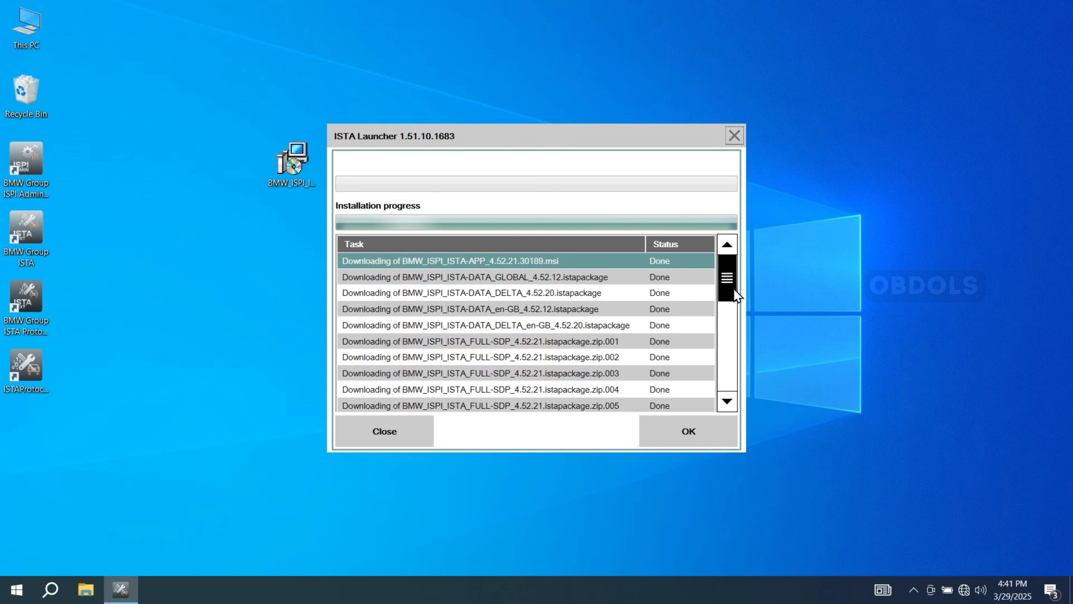
pyautogui.moveTo(735, 294); pyautogui.dragTo(748, 382)
pyautogui.click(693, 436)
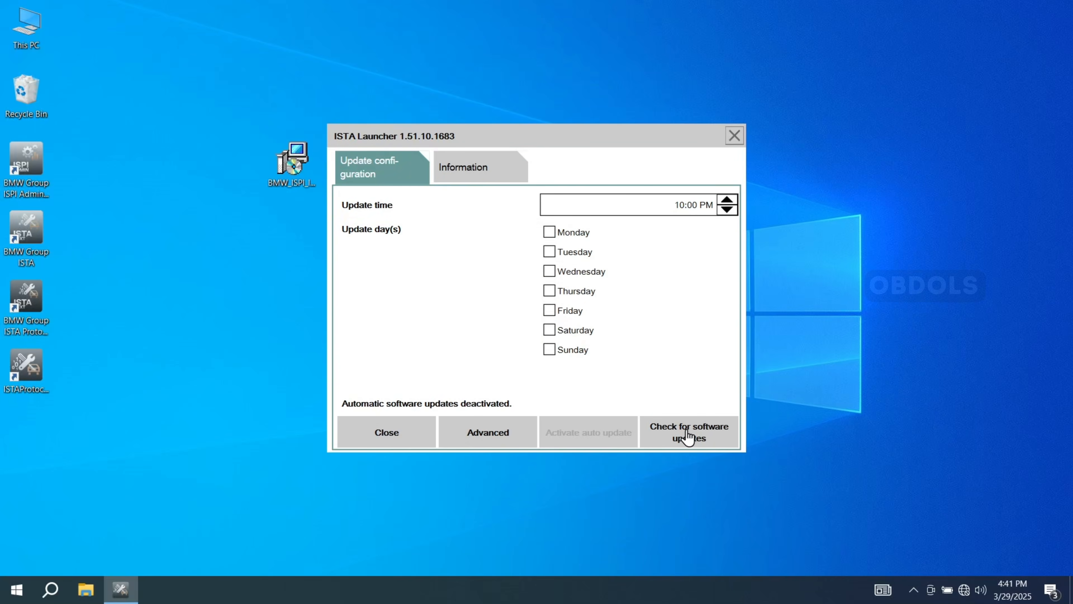
pyautogui.click(468, 161)
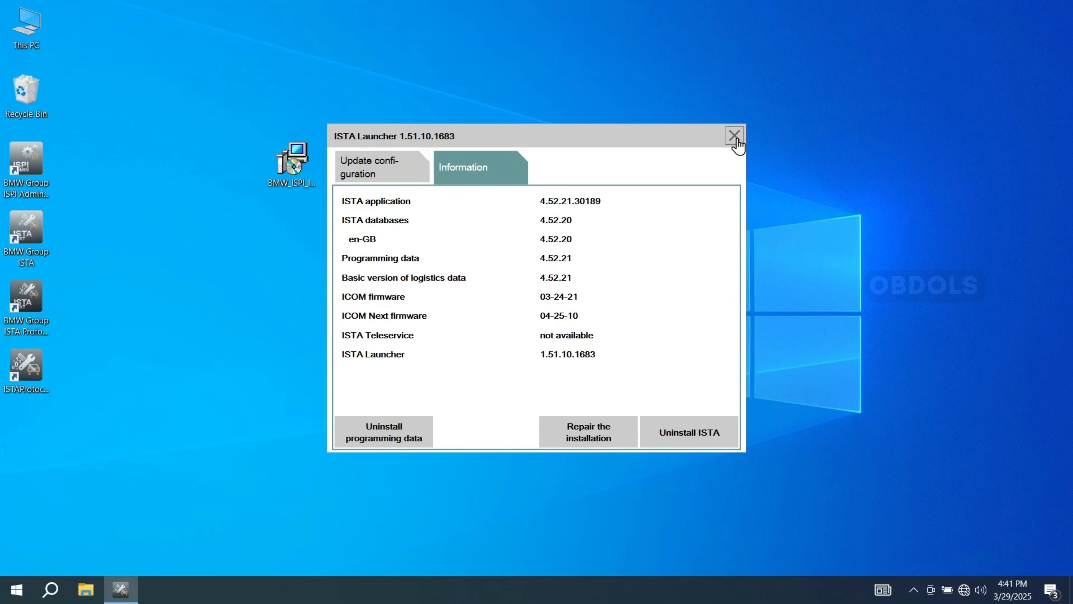
pyautogui.click(735, 136)
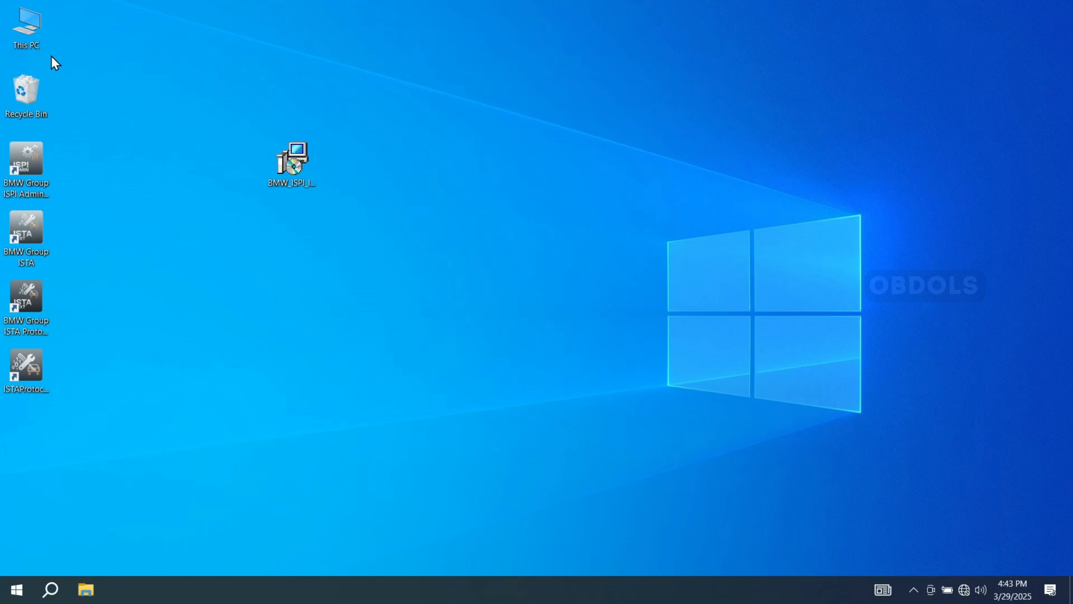
# - Open the SharedStorage folder on Local Disk (C:) and merge the ISTA registration entries file into the registry
pyautogui.doubleClick(23, 34)
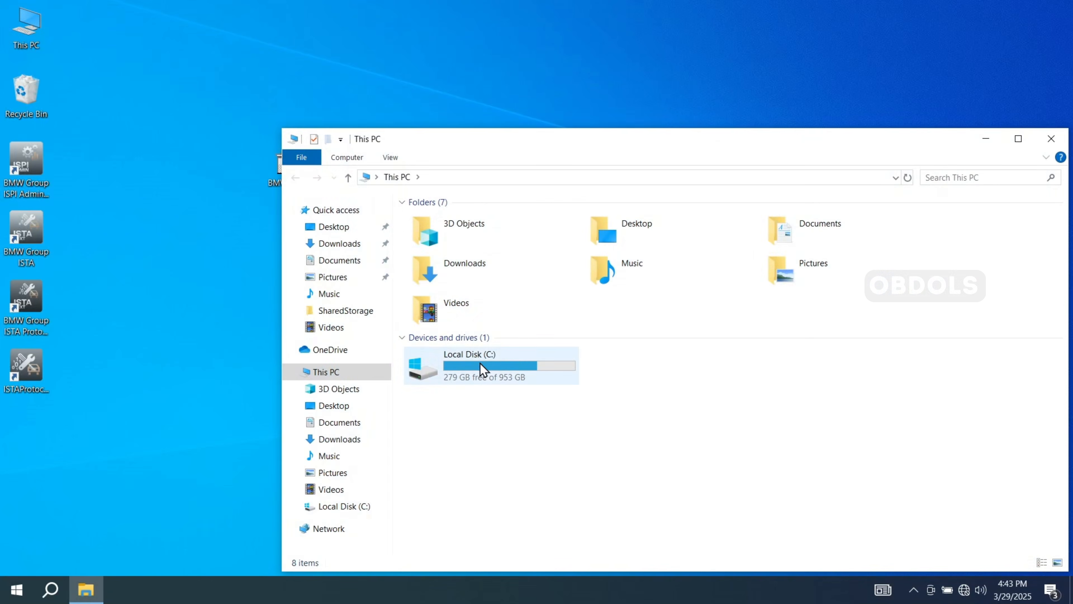
pyautogui.doubleClick(478, 378)
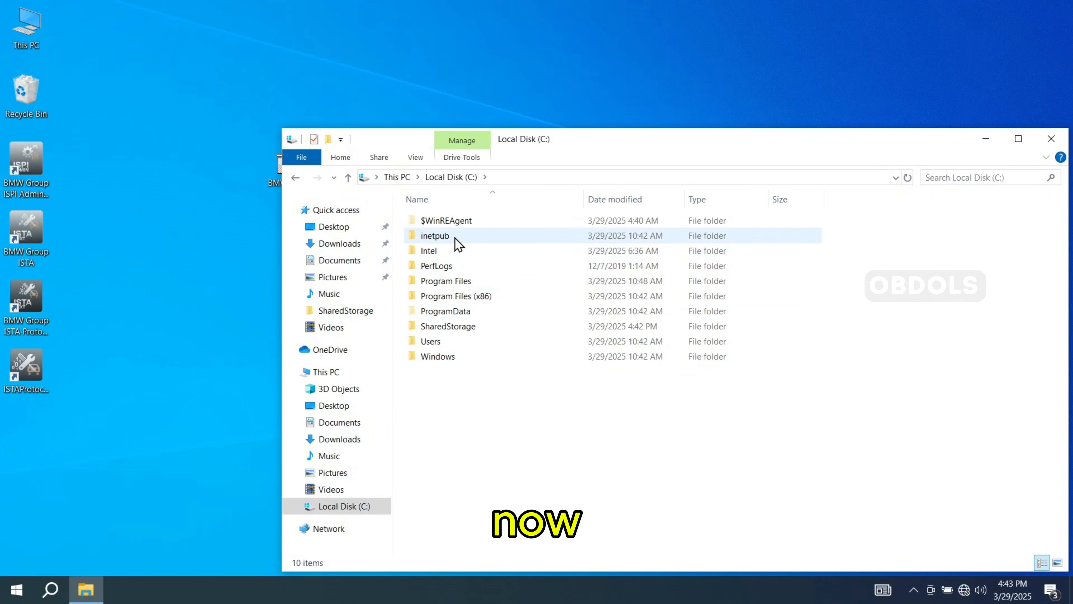
pyautogui.doubleClick(448, 326)
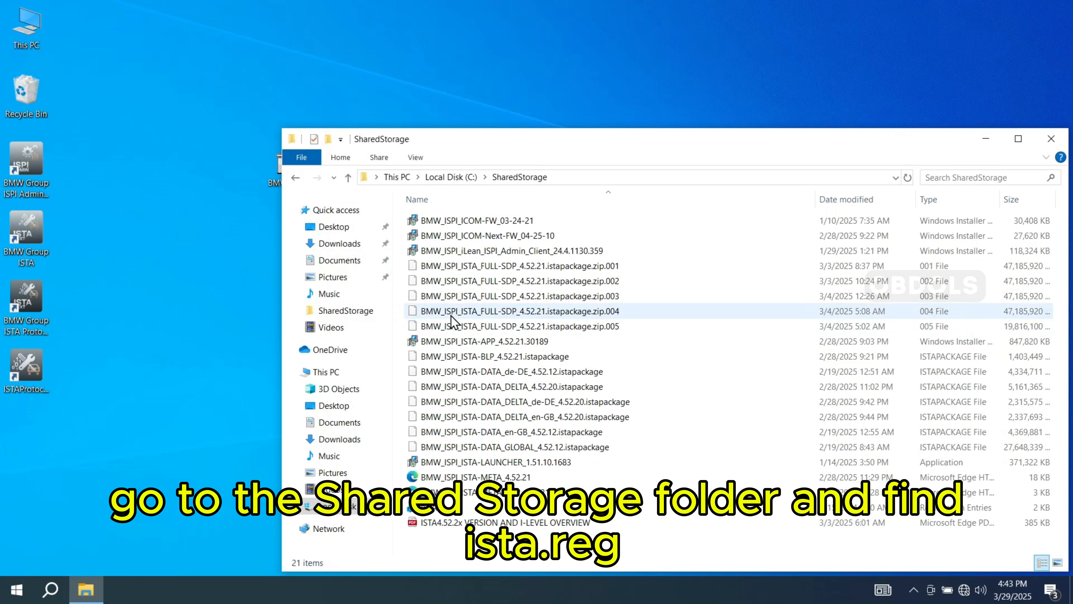
pyautogui.click(438, 509)
pyautogui.doubleClick(440, 514)
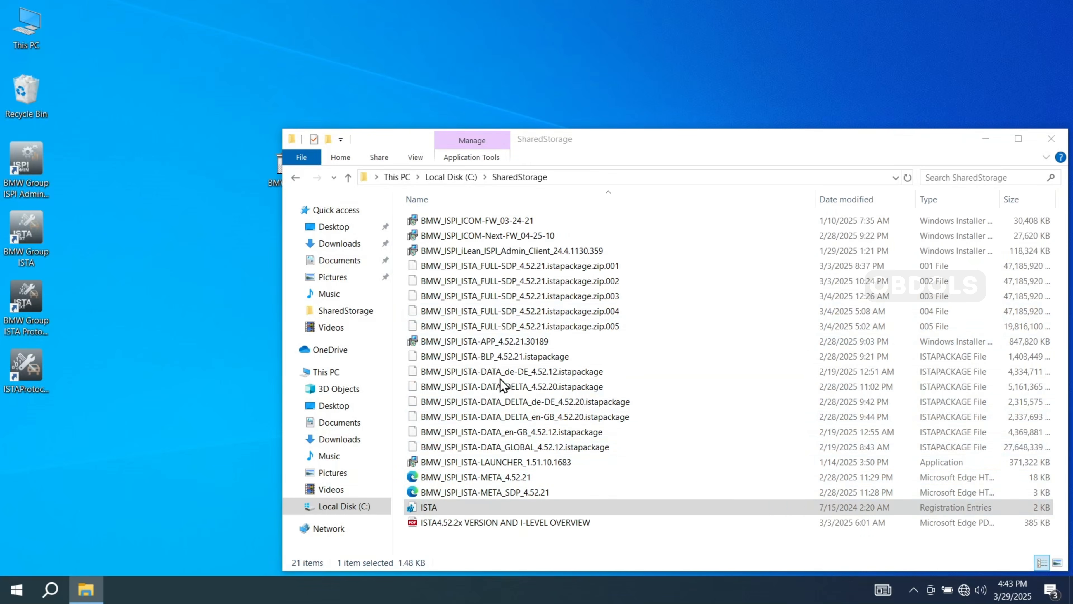
pyautogui.click(641, 313)
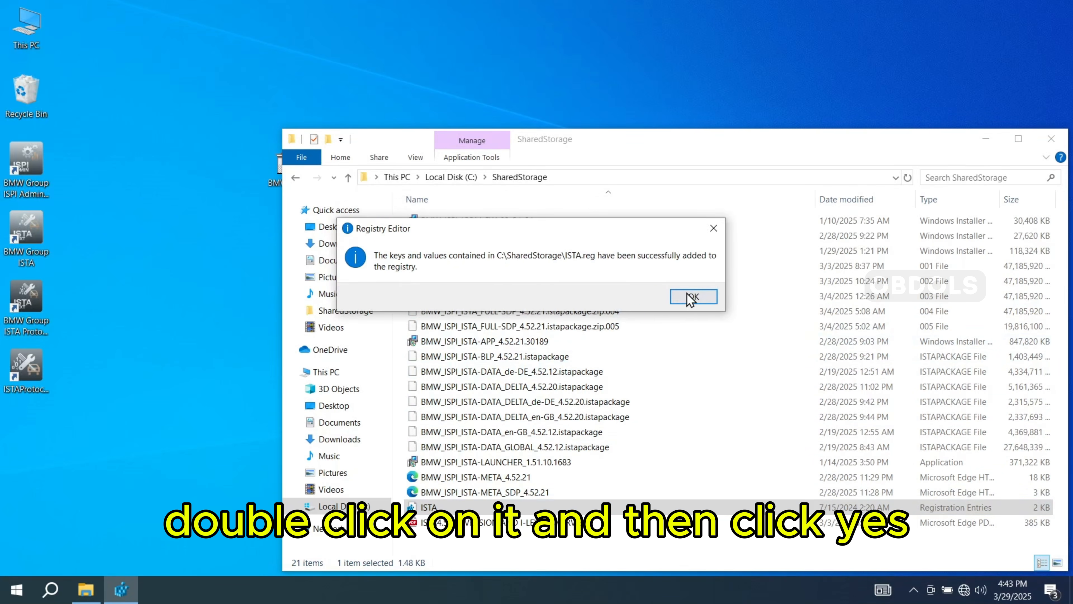
pyautogui.click(693, 299)
# - Launch BMW Group ISTA, maximize its window and open the Administration settings
pyautogui.click(25, 242)
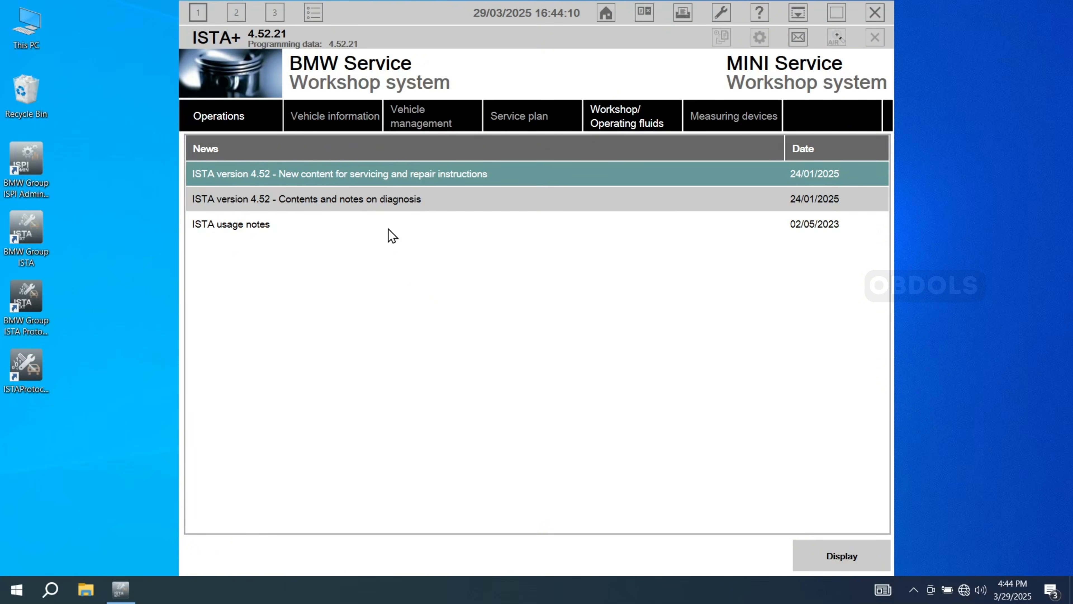
pyautogui.click(836, 12)
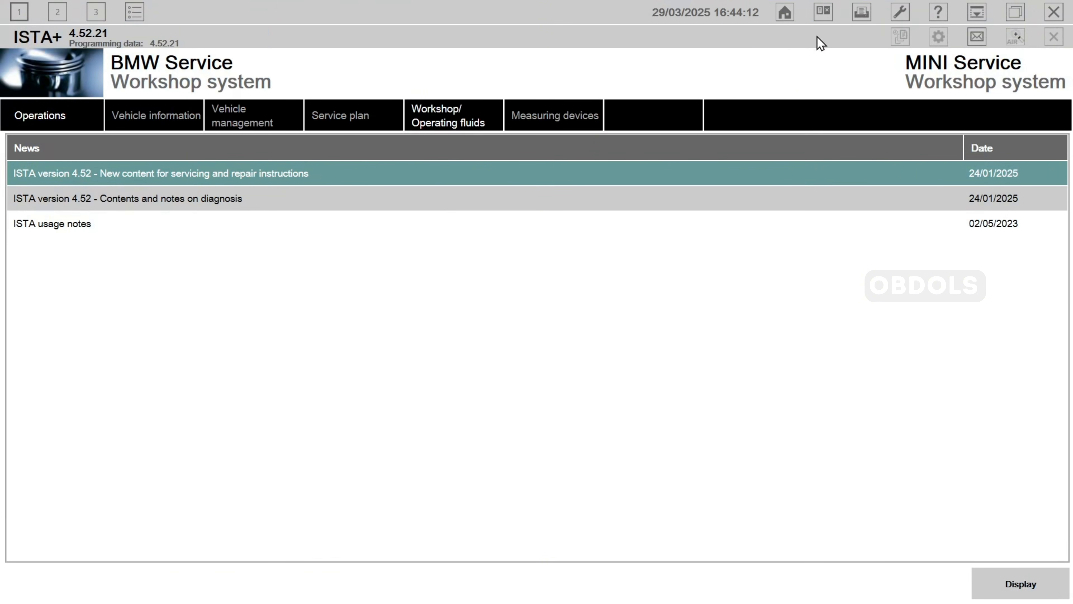
pyautogui.click(897, 19)
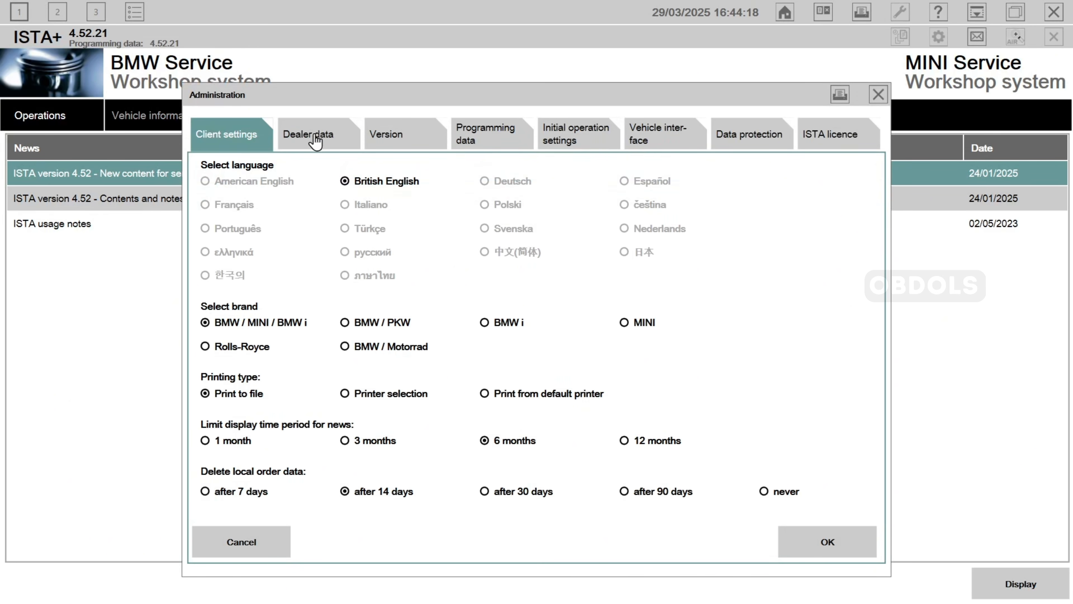
# - Examine the dealer data, version, programming data, initial operation, vehicle interface and data protection settings in Administration
pyautogui.click(357, 134)
pyautogui.click(431, 143)
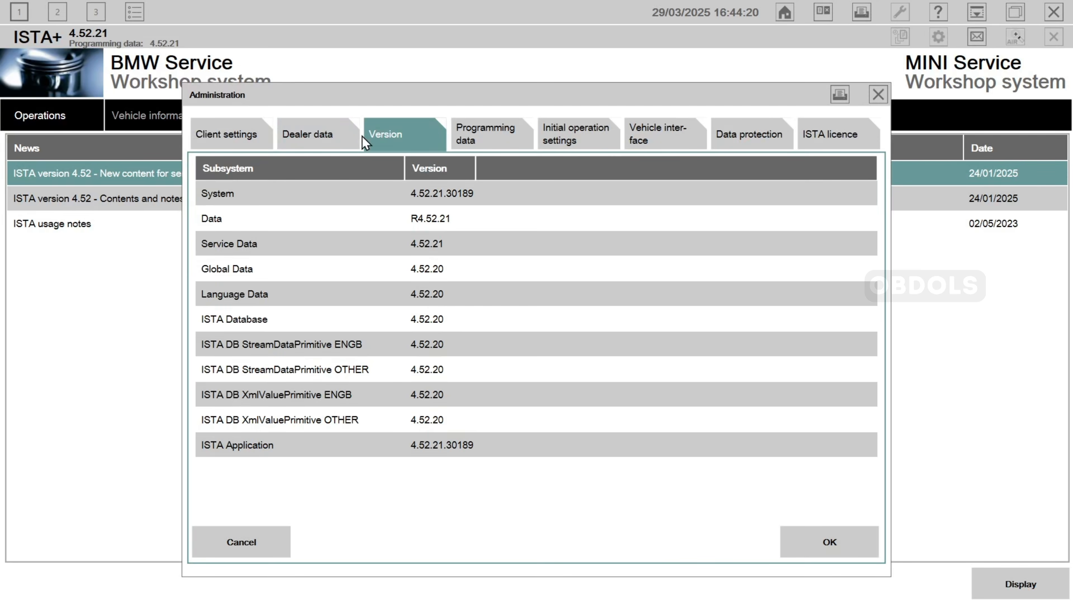
pyautogui.click(320, 139)
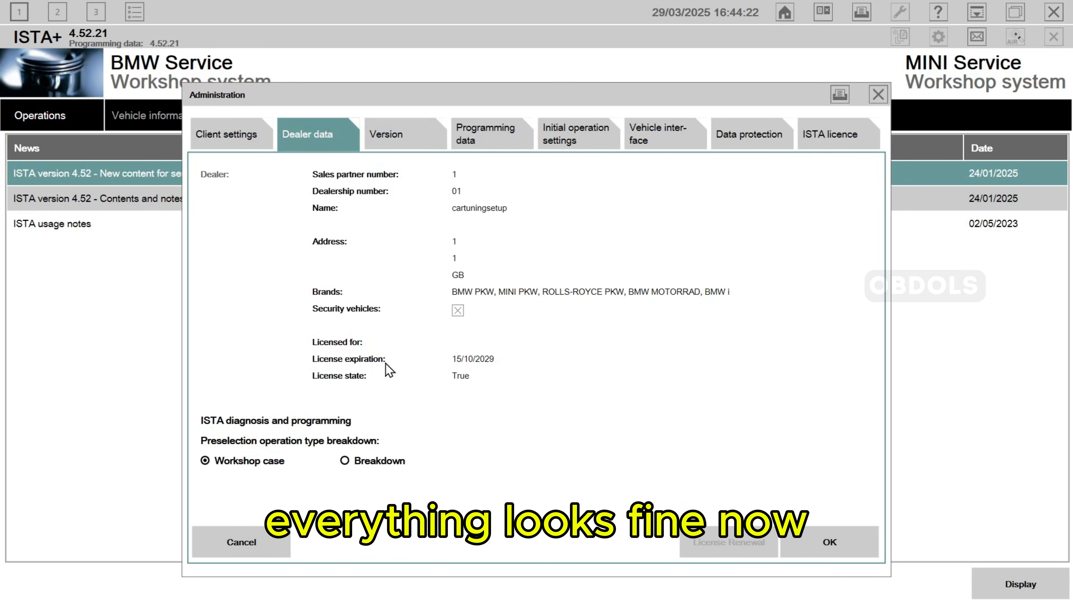
pyautogui.click(402, 140)
pyautogui.click(486, 139)
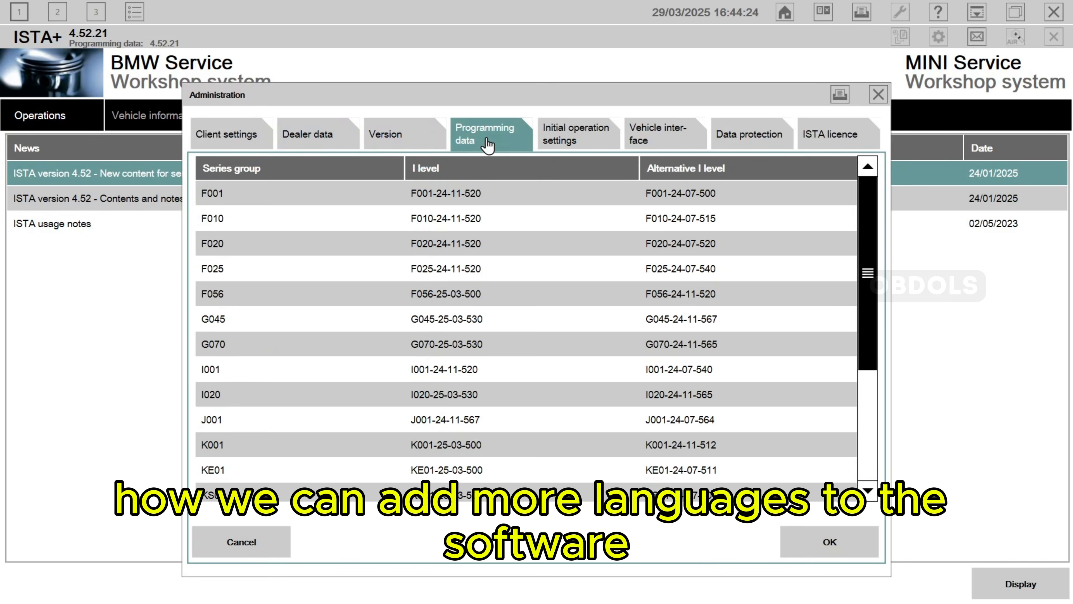
pyautogui.click(573, 138)
pyautogui.click(649, 136)
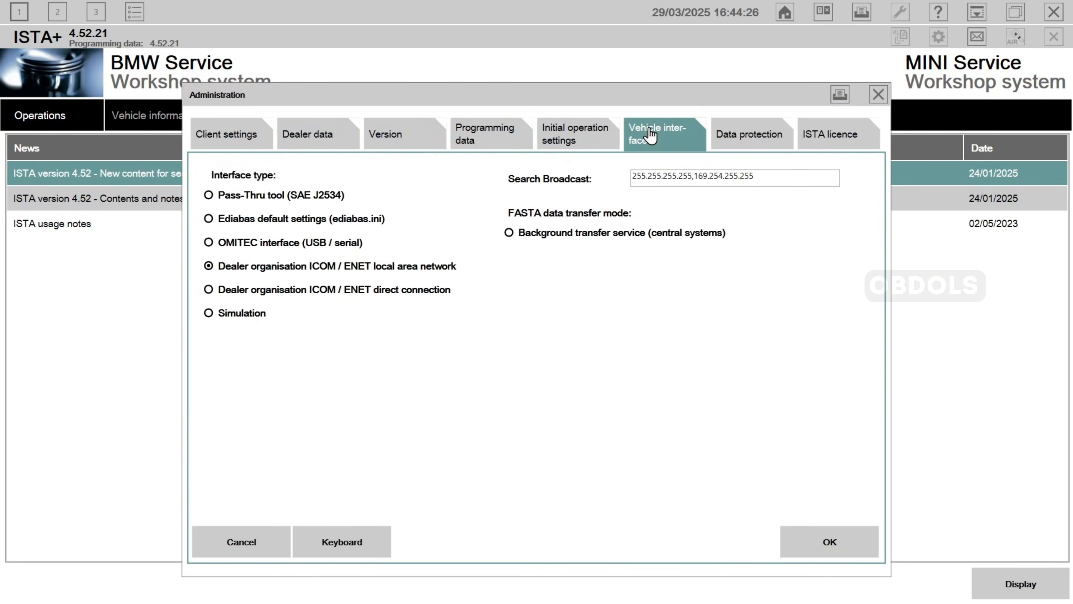
pyautogui.click(730, 136)
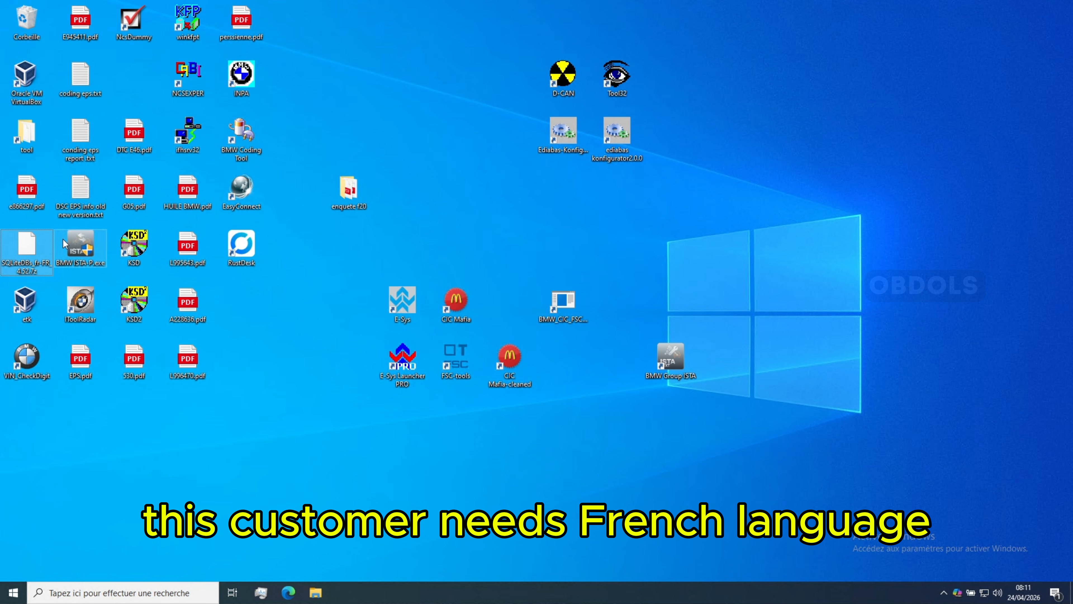
# - Move the SQLiteDBs_fr-FR_4.52.7z archive into clear desktop space and extract it with 7-Zip to its own SQLiteDBs_fr-FR_4.52 folder
pyautogui.moveTo(27, 249)
pyautogui.mouseDown()
pyautogui.moveTo(396, 205)
pyautogui.moveTo(816, 93)
pyautogui.mouseUp()
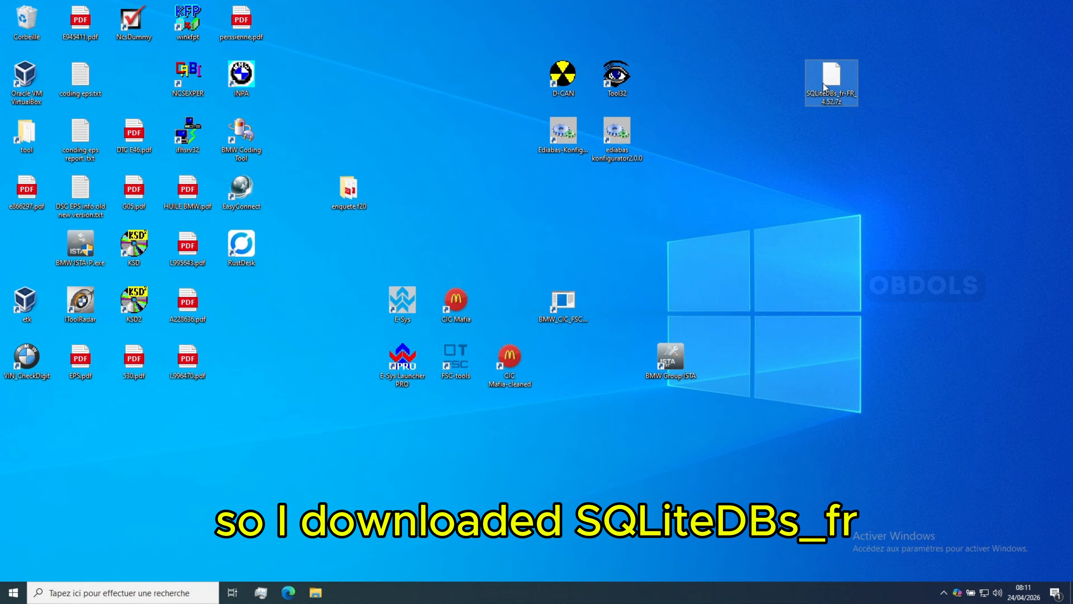
pyautogui.moveTo(837, 78); pyautogui.dragTo(913, 68)
pyautogui.rightClick(893, 73)
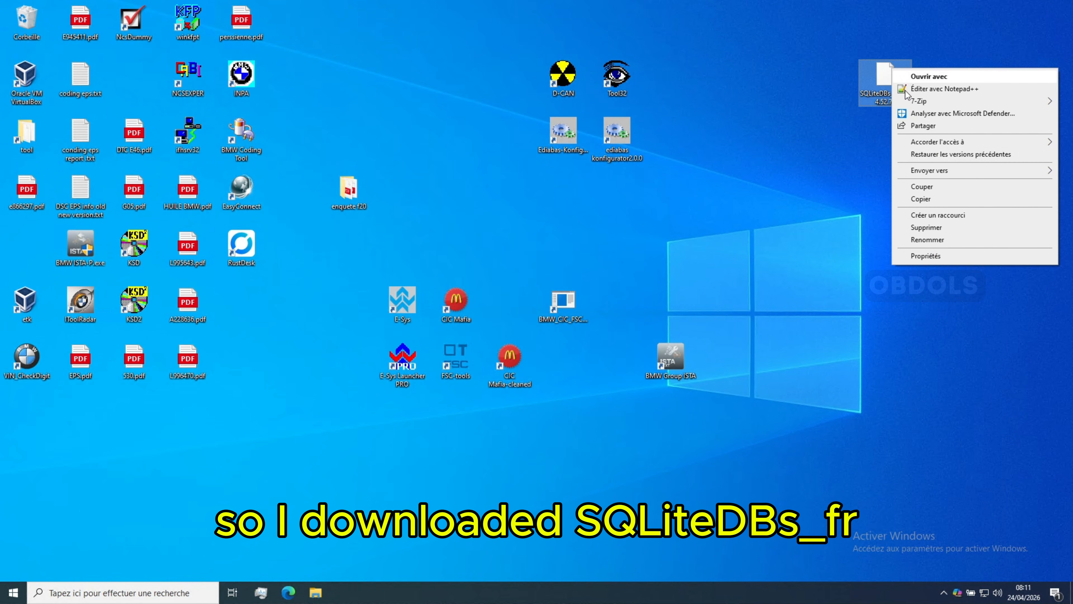
pyautogui.moveTo(987, 104)
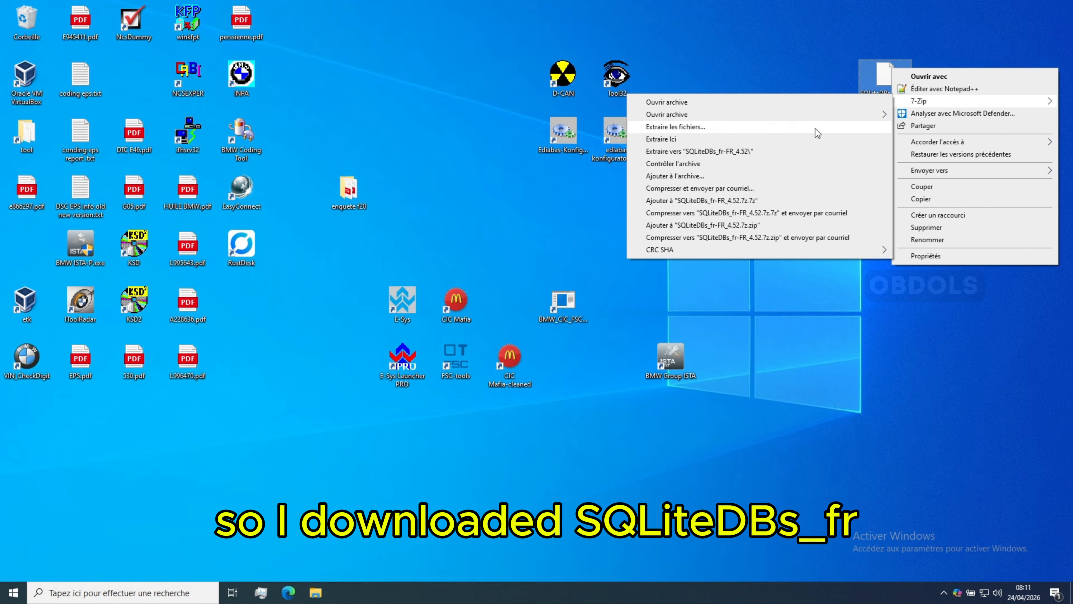
pyautogui.click(758, 151)
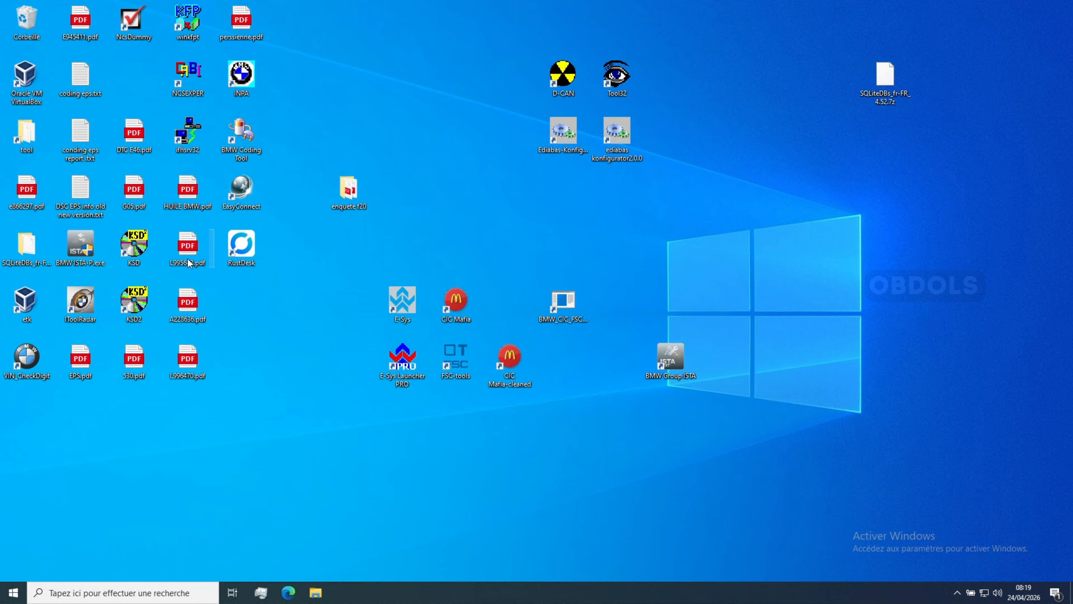
# - Move the extracted SQLiteDBs_fr-FR_4.52 folder into clear desktop space, open it, and cut streamdataprimitive_FR.sqlite and xmlvalueprimitive_FR.sqlite
pyautogui.moveTo(30, 258); pyautogui.dragTo(773, 206)
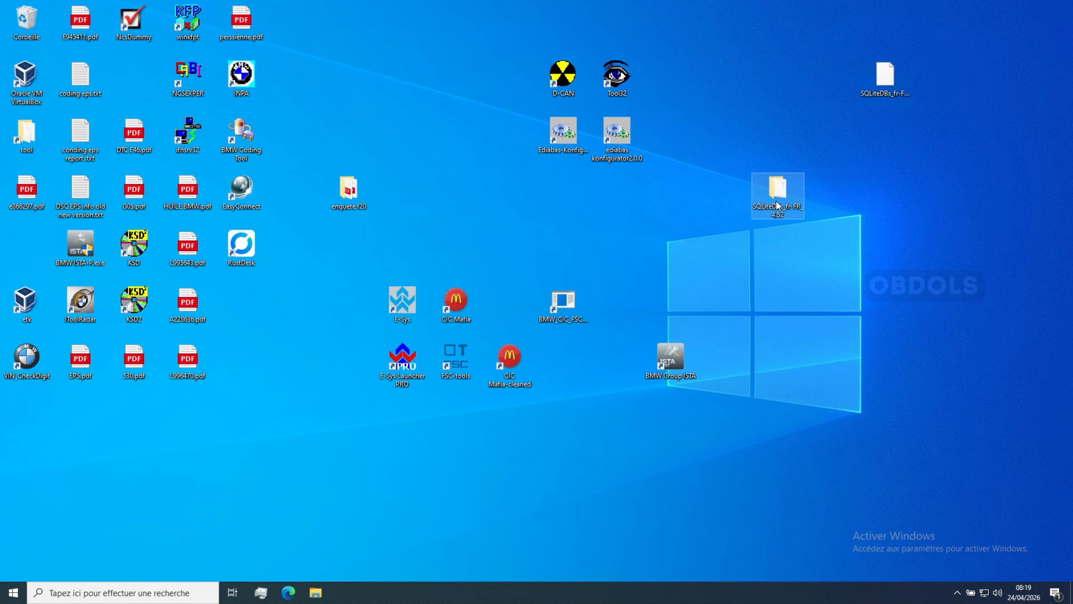
pyautogui.doubleClick(778, 199)
pyautogui.moveTo(484, 287); pyautogui.dragTo(391, 239)
pyautogui.rightClick(389, 244)
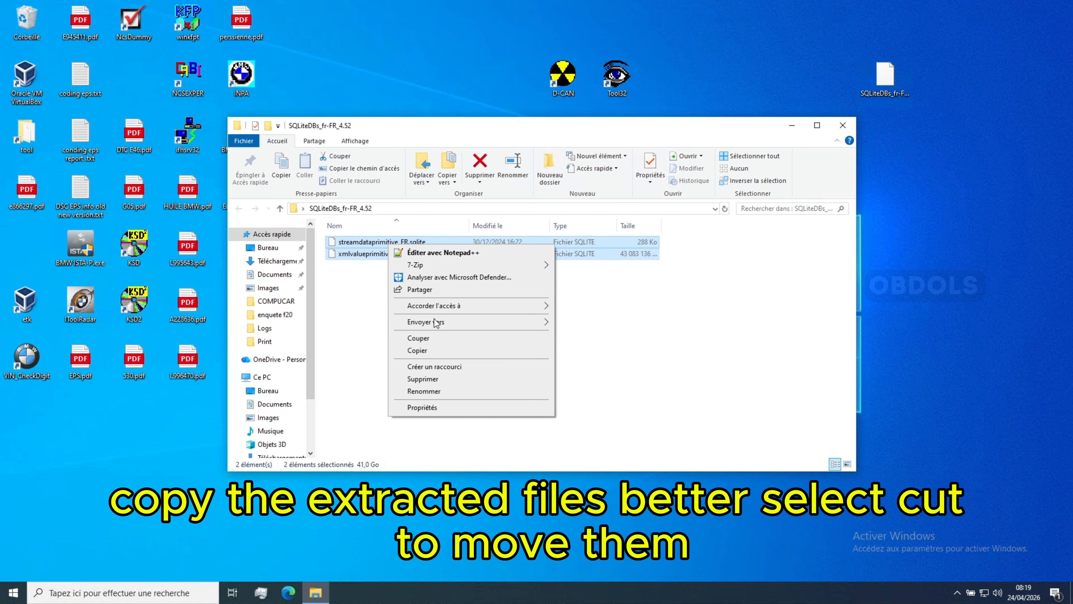
pyautogui.click(434, 337)
pyautogui.scroll(-2, 280, 423)
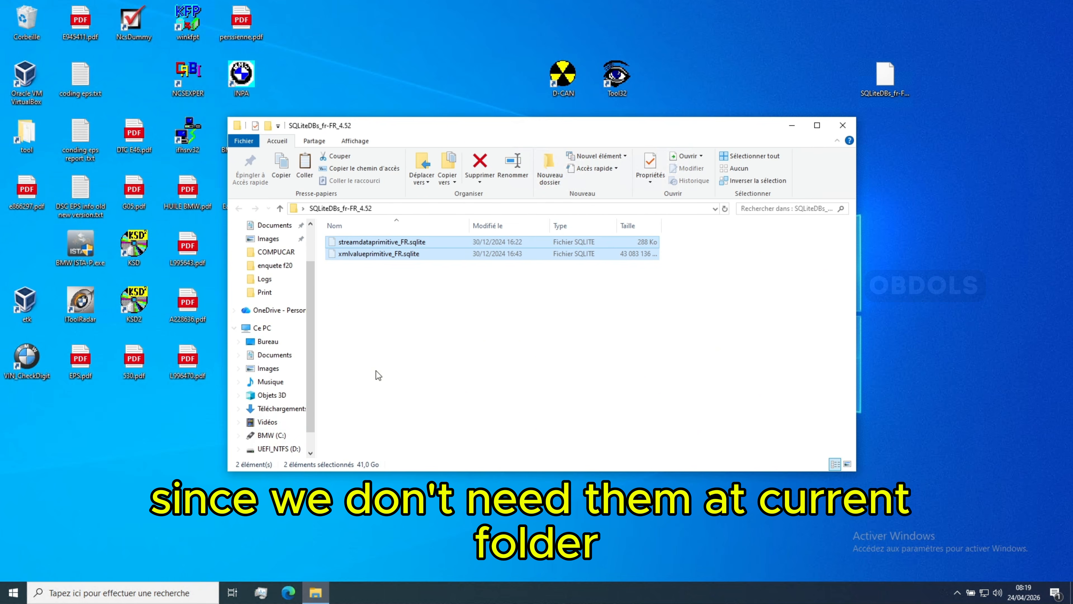
# - Open the folder C:\Programmes\BMW\ISPI\TRIC\ISTA\SQLiteDBs
pyautogui.click(271, 435)
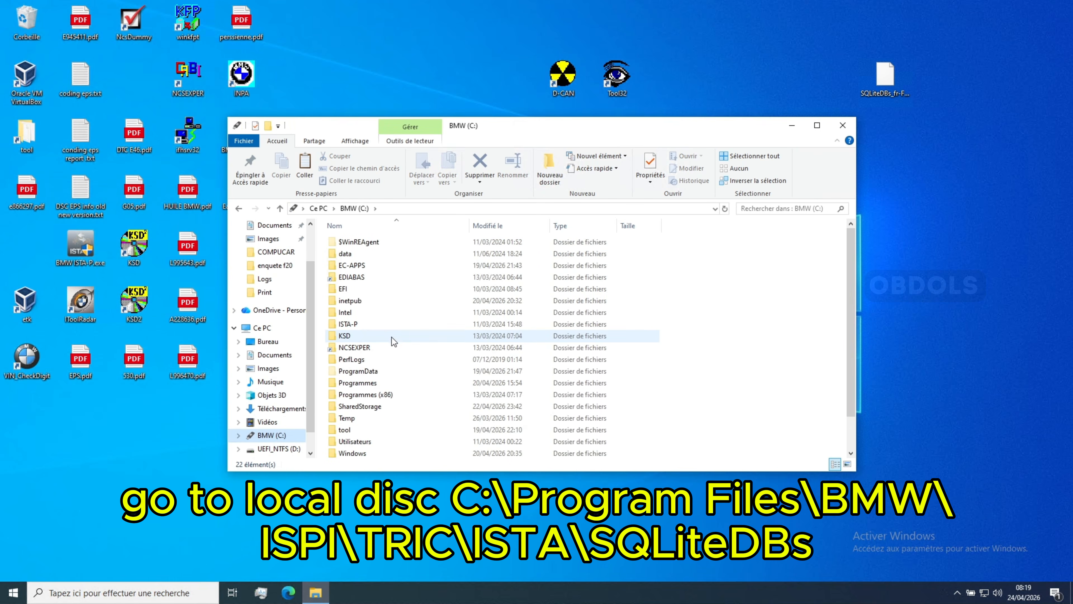
pyautogui.scroll(-1, 392, 337)
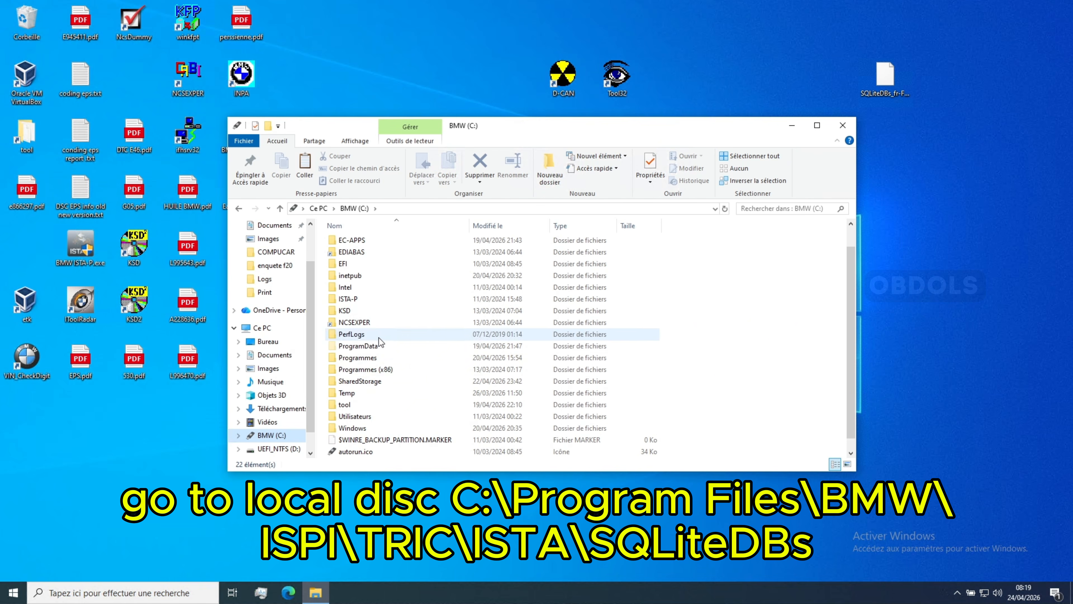
pyautogui.click(377, 359)
pyautogui.doubleClick(376, 359)
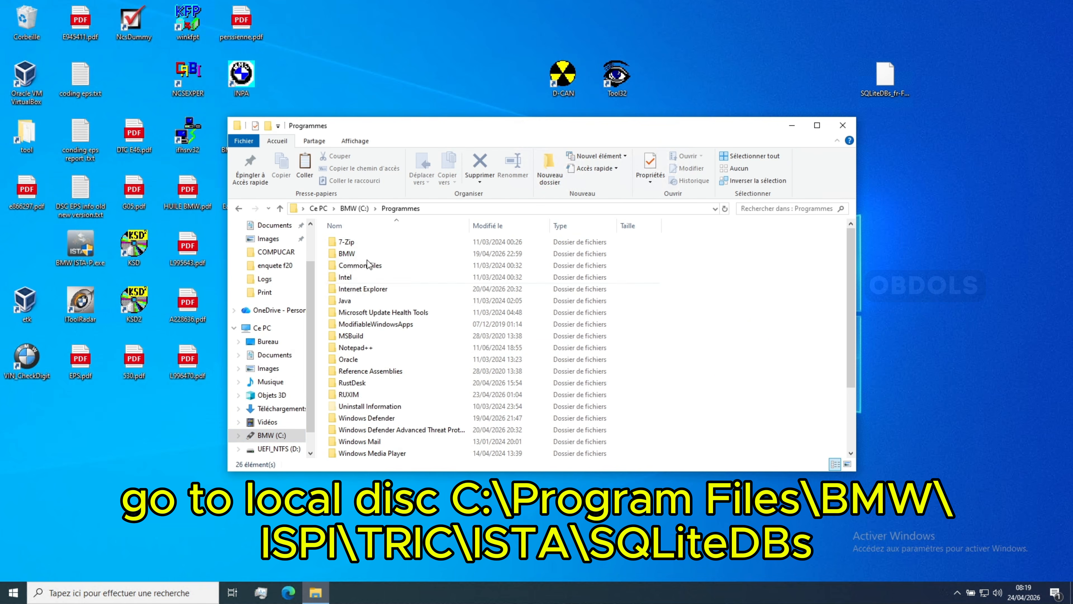
pyautogui.doubleClick(362, 254)
pyautogui.doubleClick(363, 242)
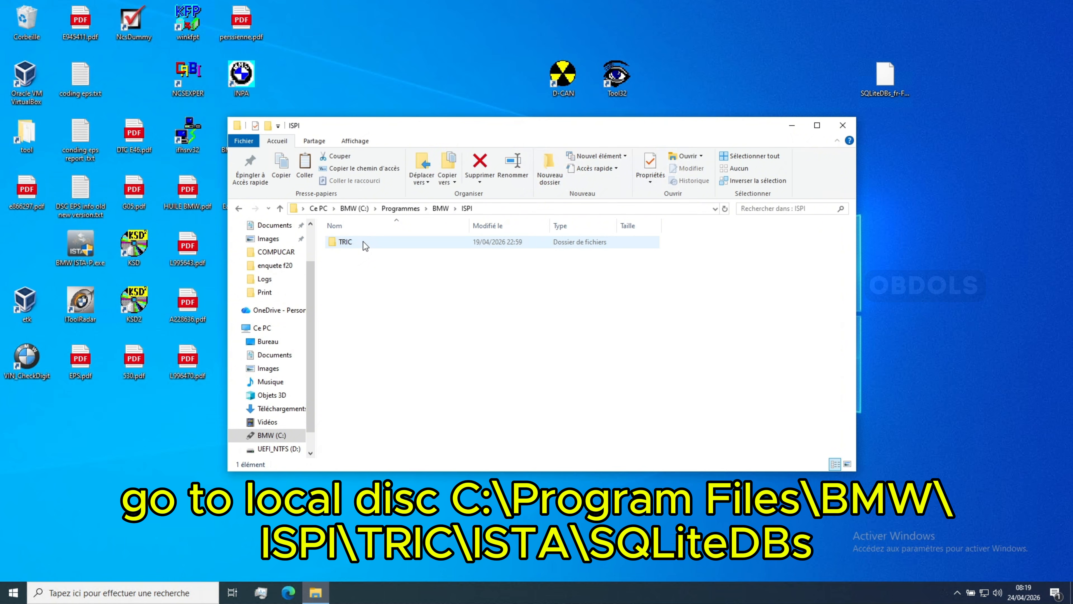
pyautogui.doubleClick(363, 242)
pyautogui.doubleClick(360, 243)
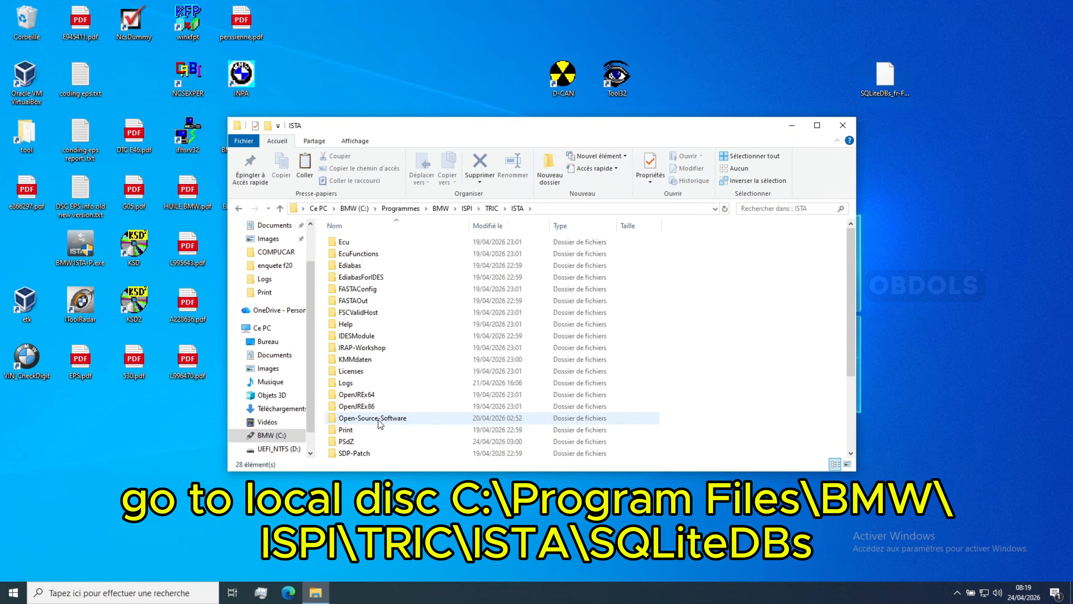
pyautogui.scroll(-1, 378, 423)
pyautogui.doubleClick(359, 441)
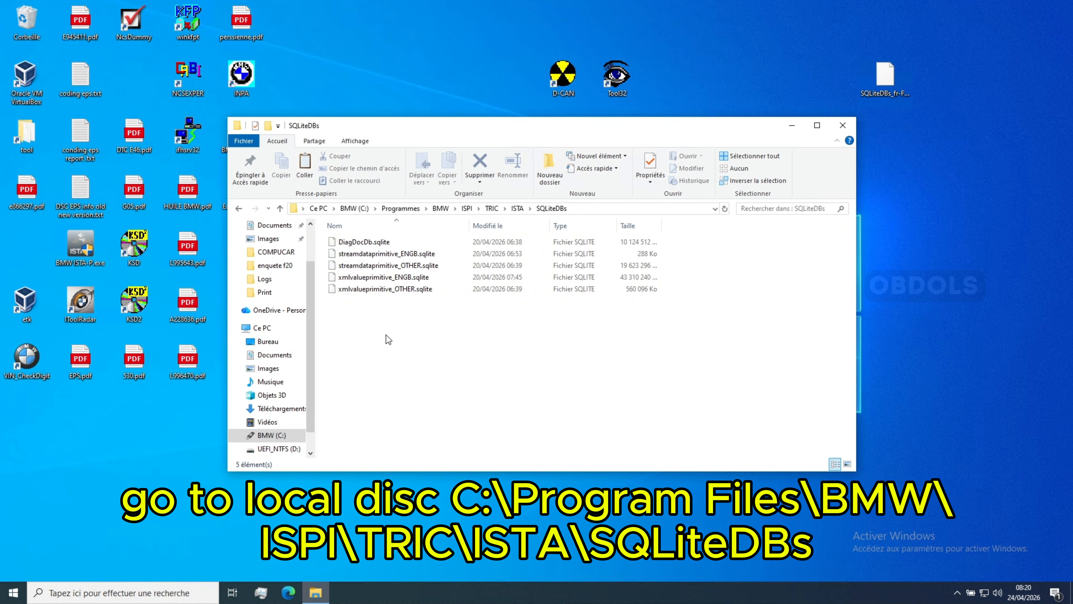
# - Paste the two cut French database files into SQLiteDBs with administrator permission for all items, and close the folder window
pyautogui.rightClick(388, 339)
pyautogui.click(422, 401)
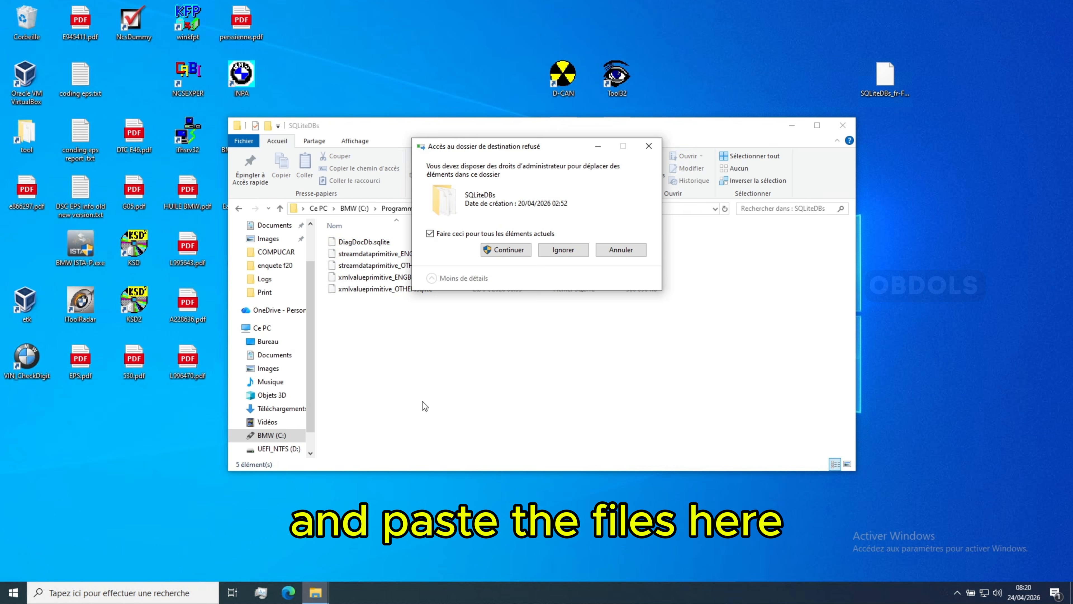
pyautogui.click(501, 254)
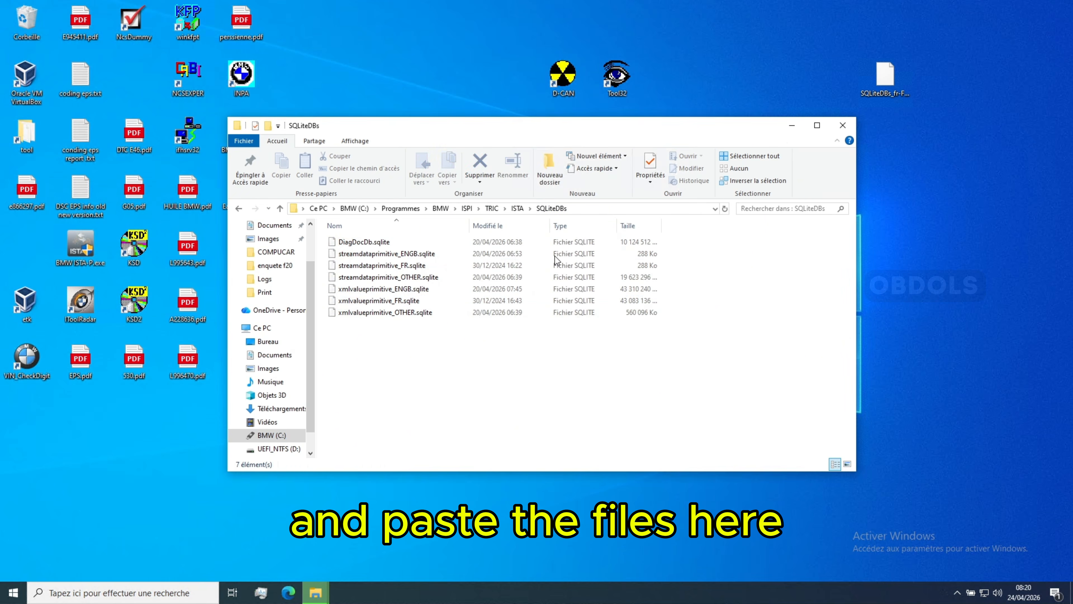
pyautogui.click(838, 129)
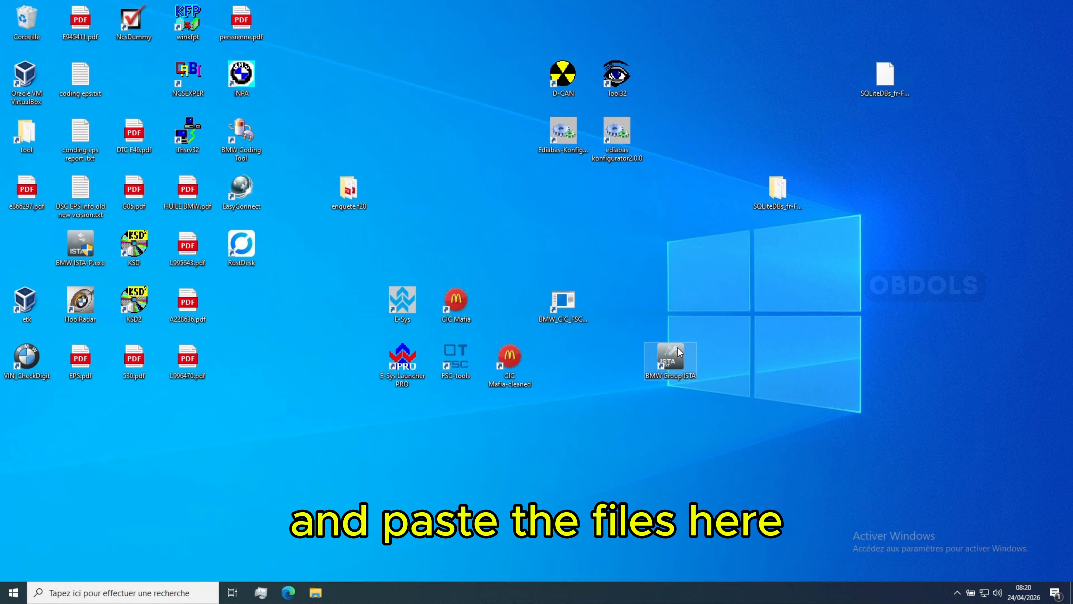
# - Launch BMW Group ISTA, set the language to Français in the Administration client settings, and apply the change
pyautogui.doubleClick(678, 352)
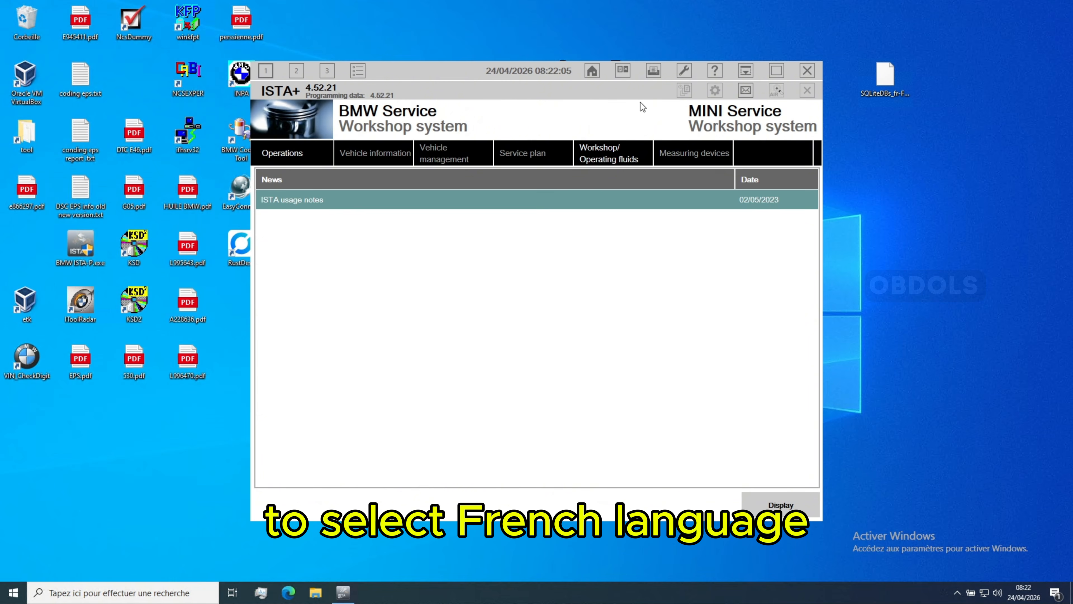
pyautogui.click(684, 76)
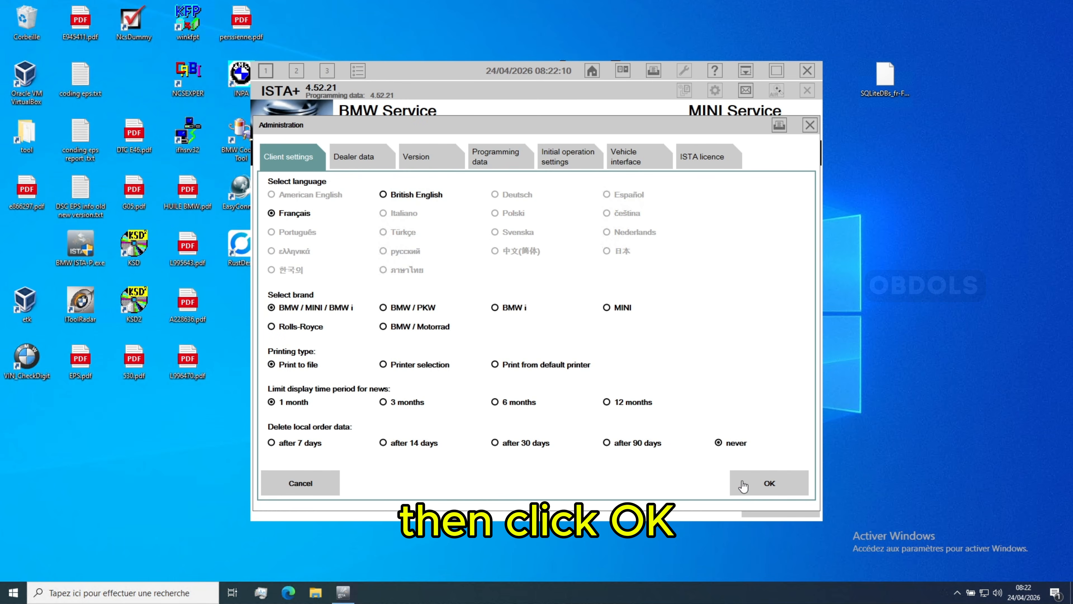
pyautogui.click(619, 389)
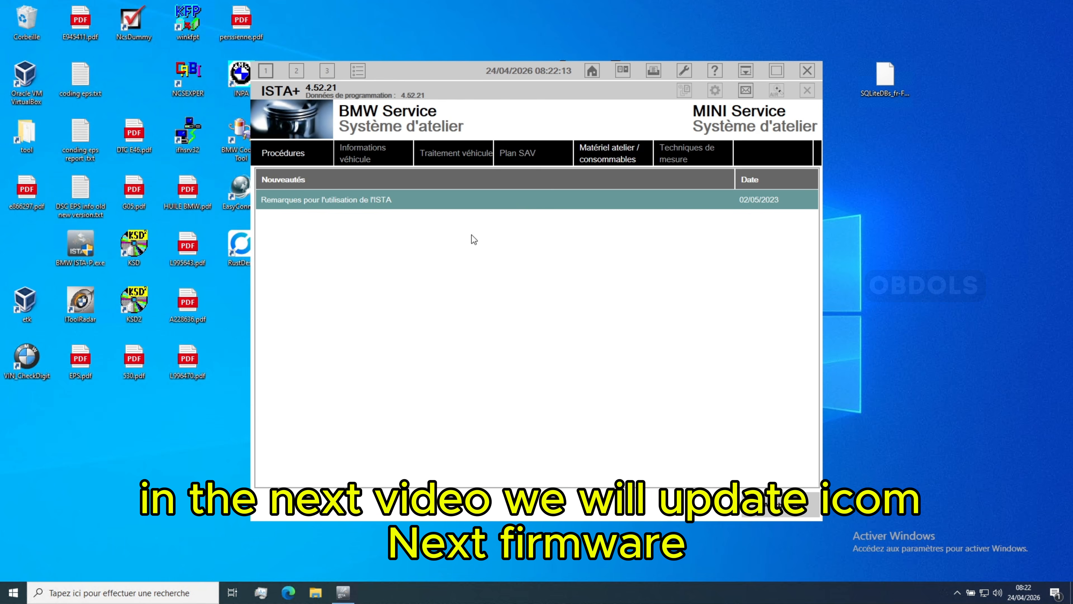